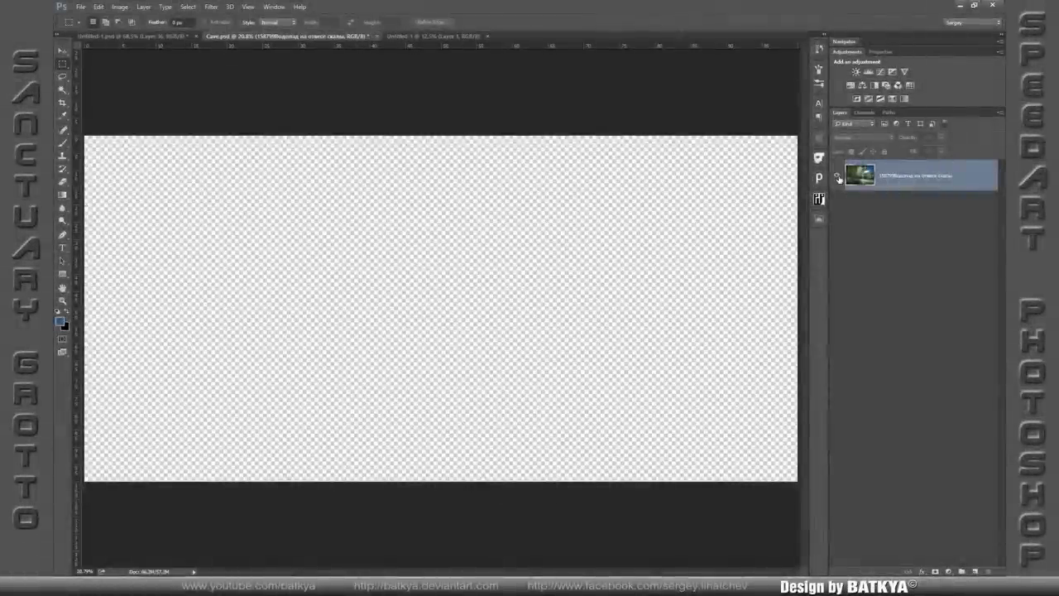
# Copy the selected lagoon pool to its own layer and stretch it to the right.
pyautogui.click(838, 176)
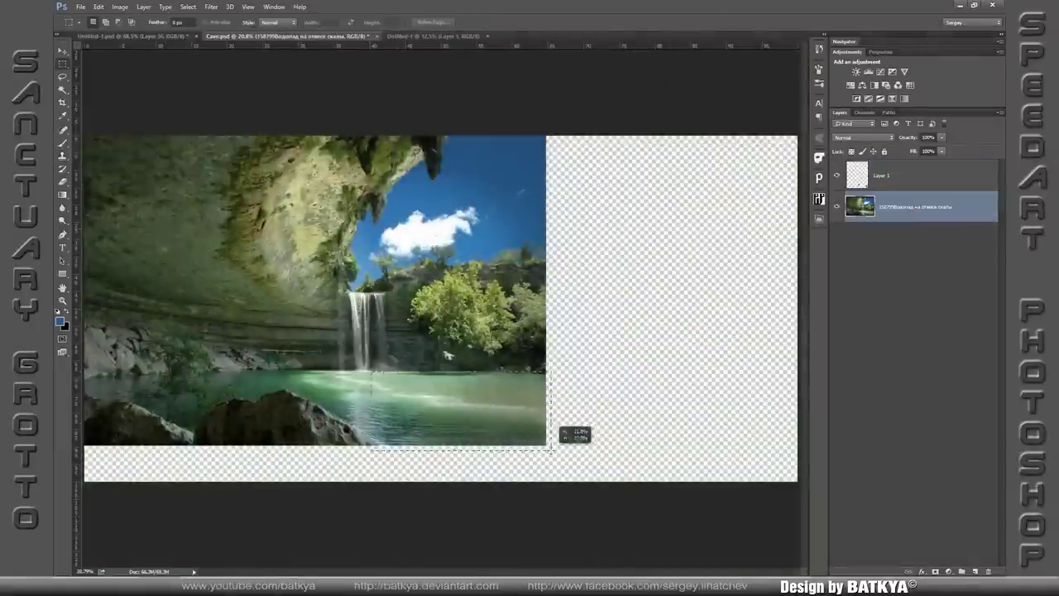
pyautogui.hotkey('ctrl', 'j')
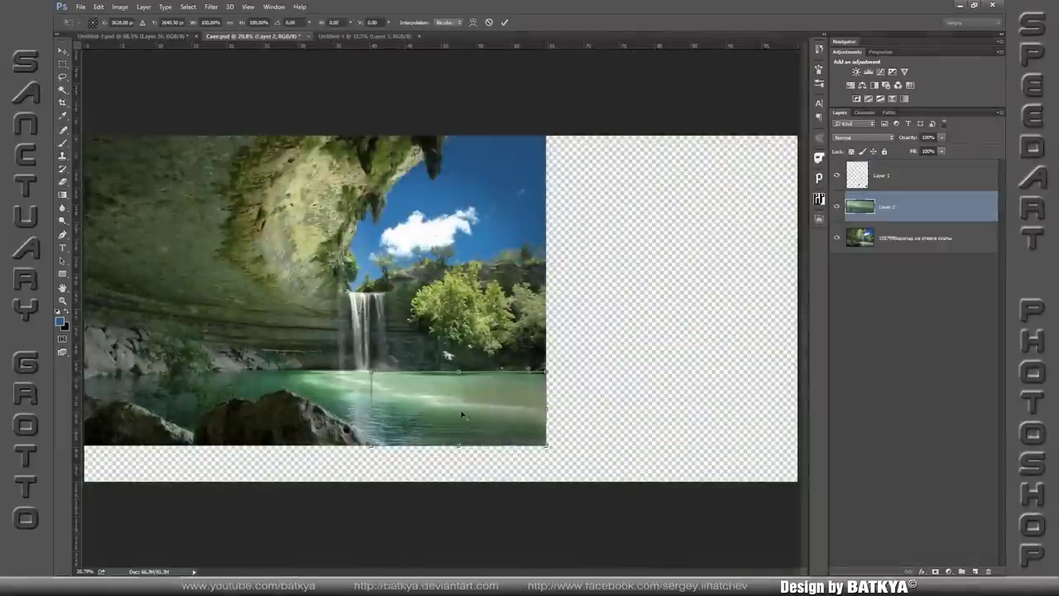
pyautogui.hotkey('ctrl', 't')
pyautogui.moveTo(548, 408); pyautogui.dragTo(712, 408)
pyautogui.press('Return')
# Add a layer mask to the pool copy and target it for brush painting.
pyautogui.click(947, 571)
pyautogui.press('b')
pyautogui.scroll(2, 515, 417)
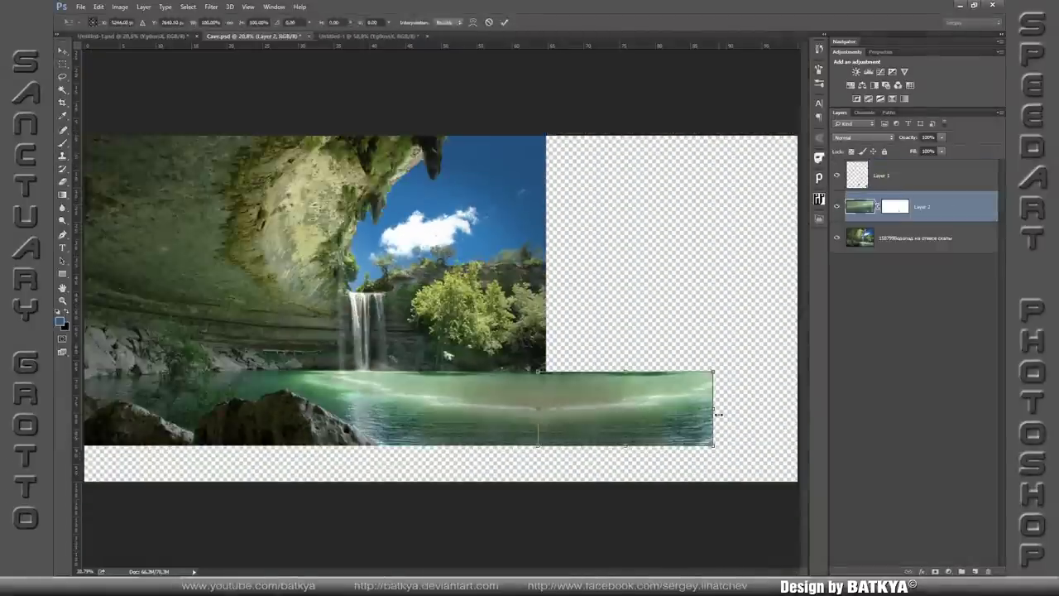
pyautogui.click(895, 207)
pyautogui.press('b')
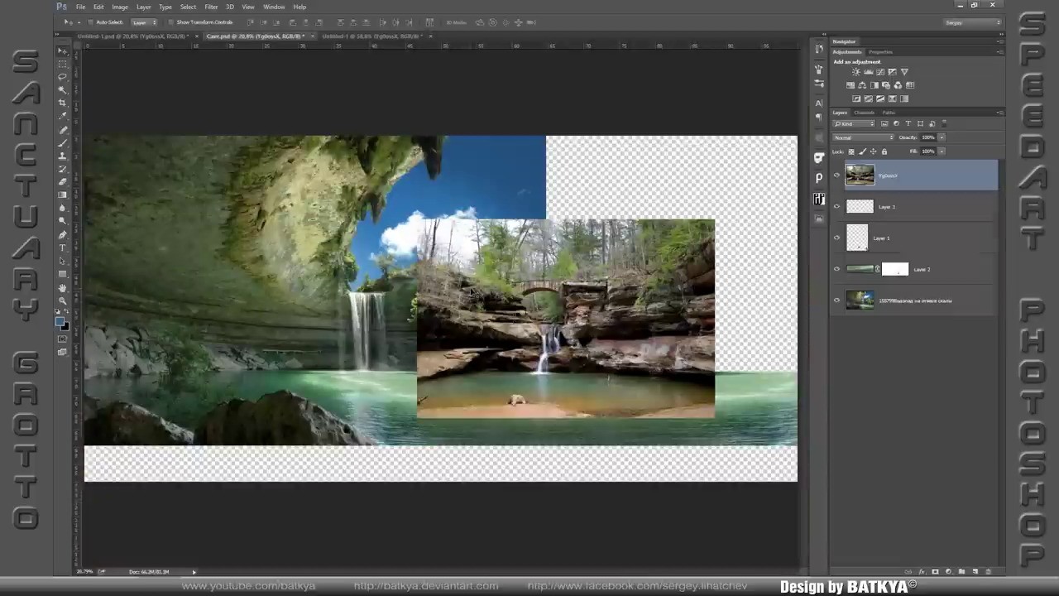
# Lasso and paint out the arch photo's brown sand strip, then set brush strength to 80%.
pyautogui.press('l')
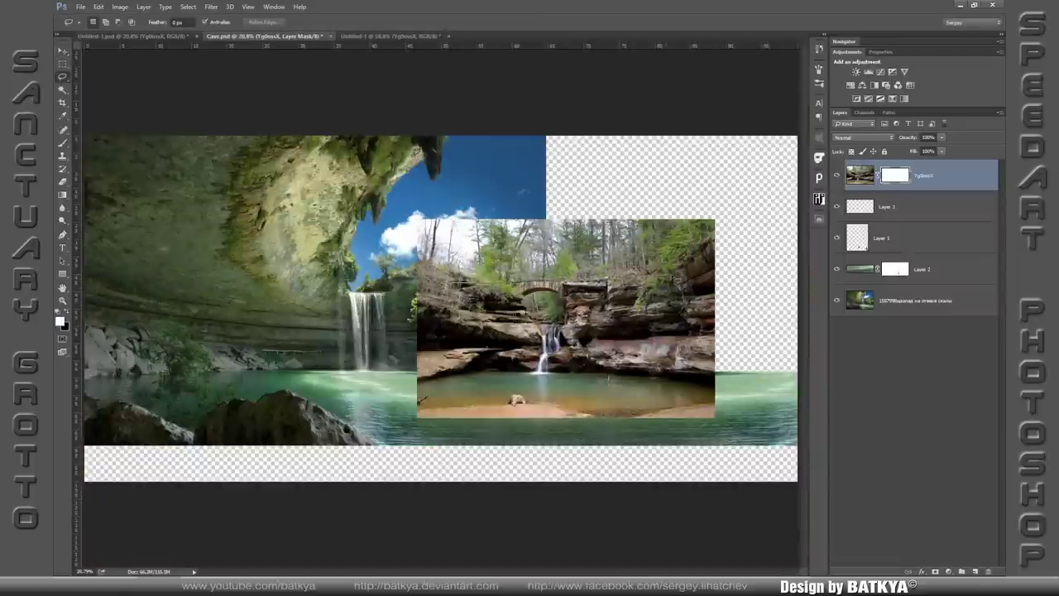
pyautogui.moveTo(604, 139); pyautogui.dragTo(669, 249)
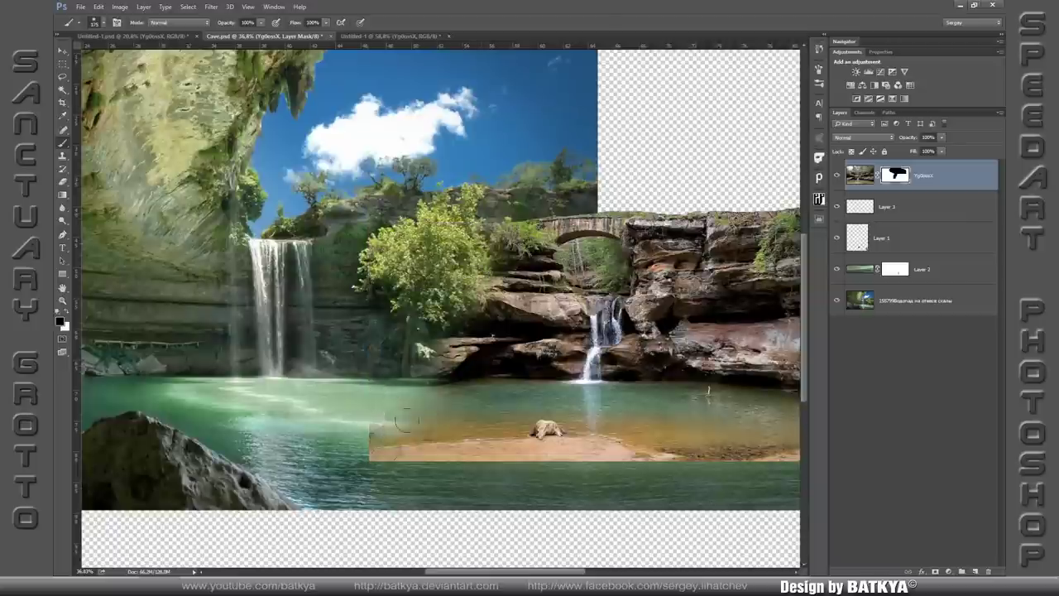
pyautogui.moveTo(389, 439); pyautogui.dragTo(629, 443)
pyautogui.hscroll(5, 439, 331)
pyautogui.moveTo(505, 374); pyautogui.dragTo(693, 406)
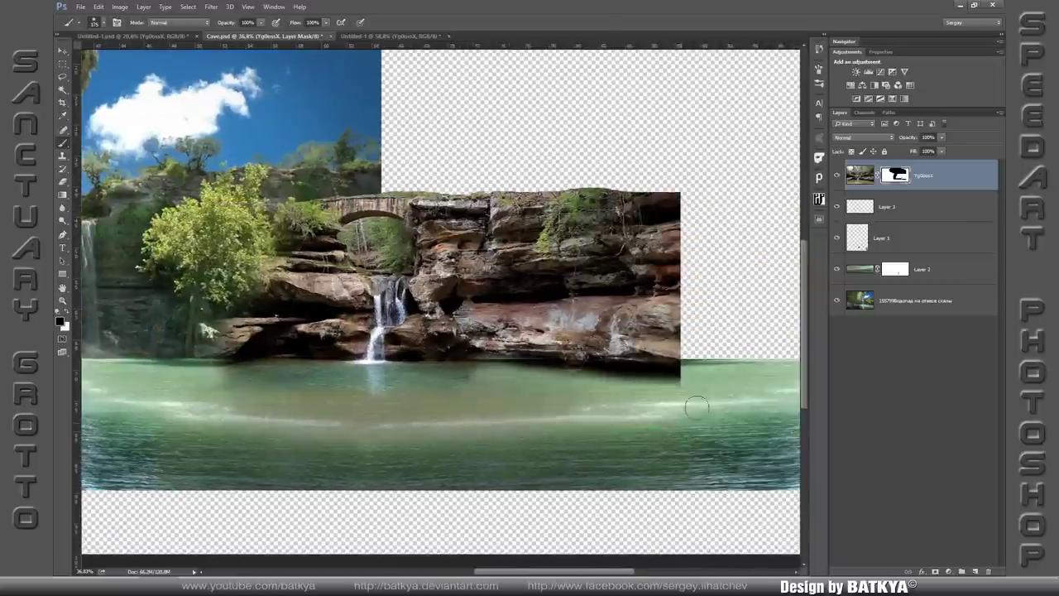
pyautogui.press('8')
# Mask out the lassoed arch opening and hide the arch photo near the lower-left rocks at 50%.
pyautogui.press('l')
pyautogui.scroll(4, 278, 425)
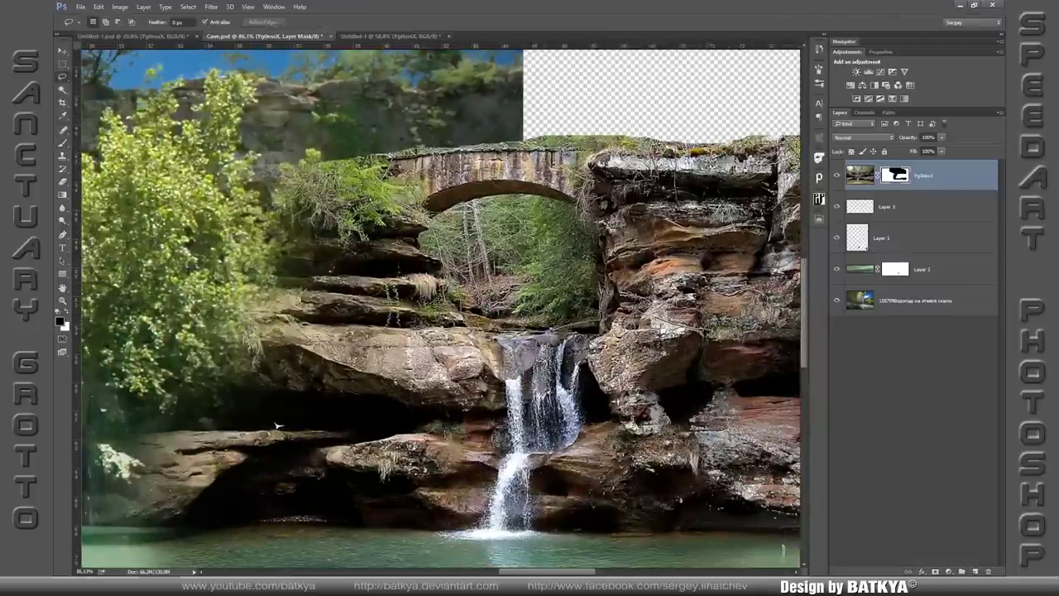
pyautogui.hotkey('alt', 'BackSpace')
pyautogui.press('b')
pyautogui.press('5')
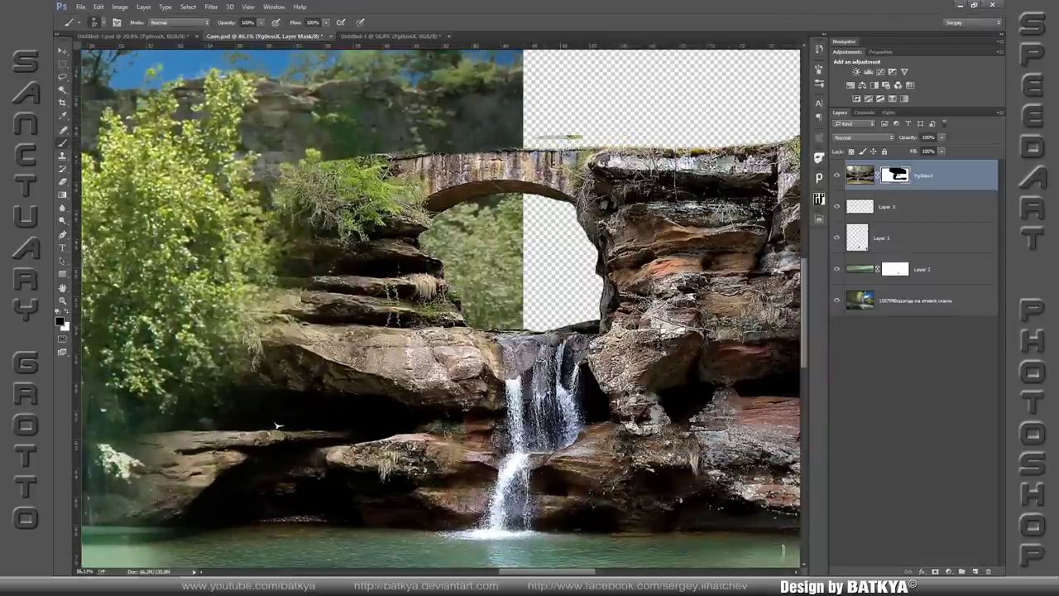
pyautogui.moveTo(278, 426); pyautogui.dragTo(508, 416)
pyautogui.moveTo(373, 431)
pyautogui.mouseDown()
pyautogui.moveTo(433, 469)
pyautogui.moveTo(505, 480)
pyautogui.mouseUp()
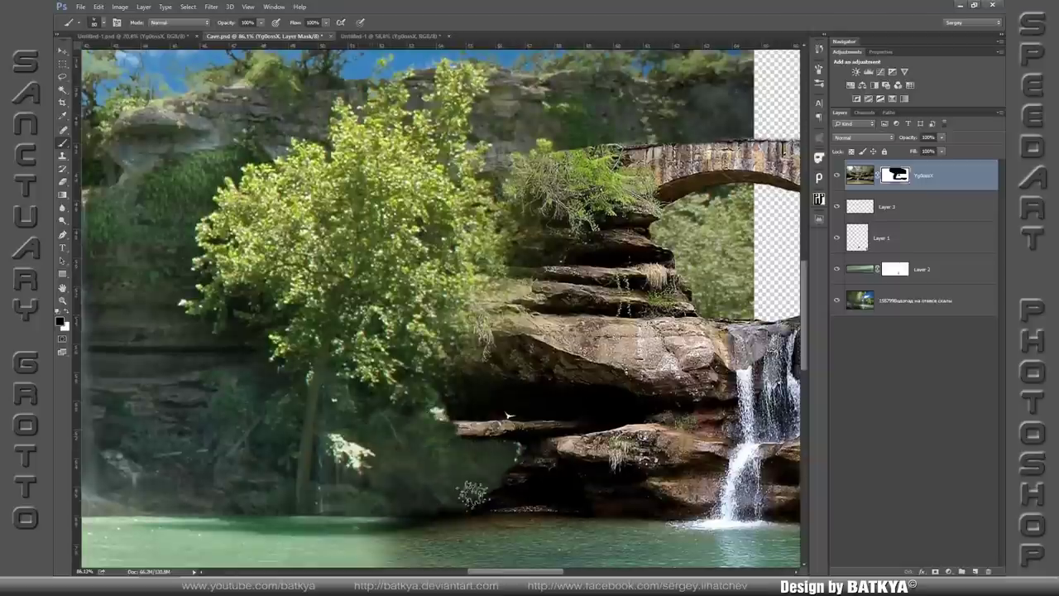
# At 10% brush strength, reveal tree foliage and rock ledge along the arch photo's left edge.
pyautogui.press('1')
pyautogui.moveTo(512, 414); pyautogui.dragTo(500, 483)
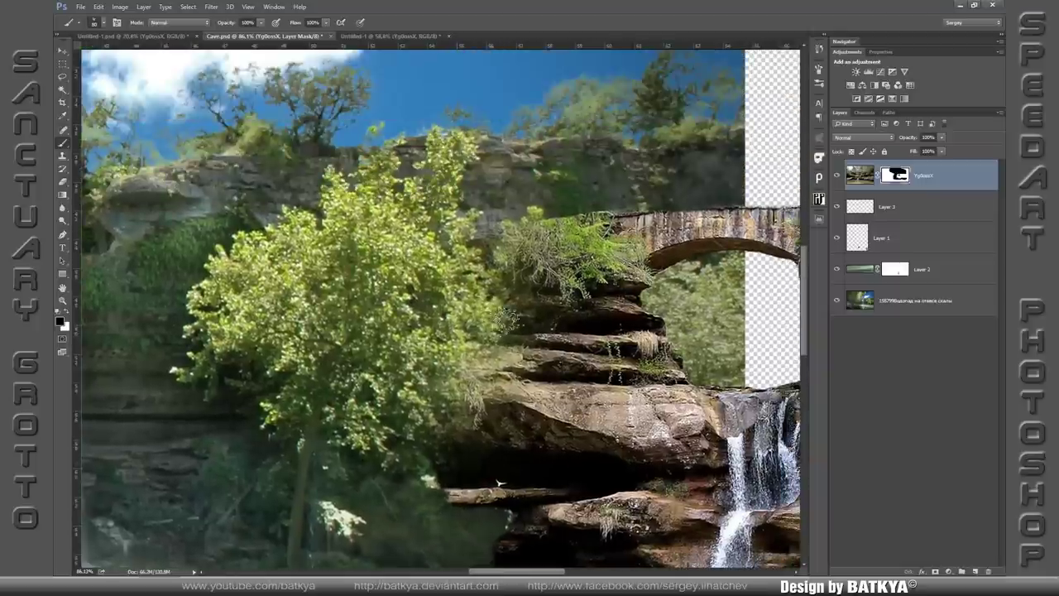
pyautogui.moveTo(522, 281)
pyautogui.mouseDown()
pyautogui.moveTo(500, 484)
pyautogui.moveTo(500, 384)
pyautogui.mouseUp()
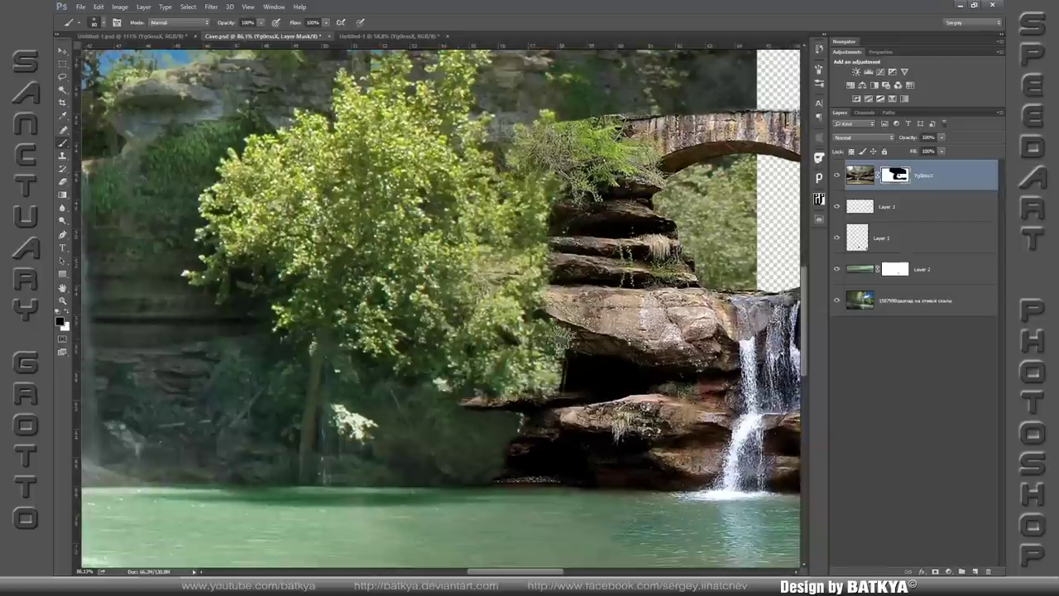
pyautogui.moveTo(563, 240)
pyautogui.mouseDown()
pyautogui.moveTo(513, 397)
pyautogui.moveTo(569, 431)
pyautogui.moveTo(576, 207)
pyautogui.mouseUp()
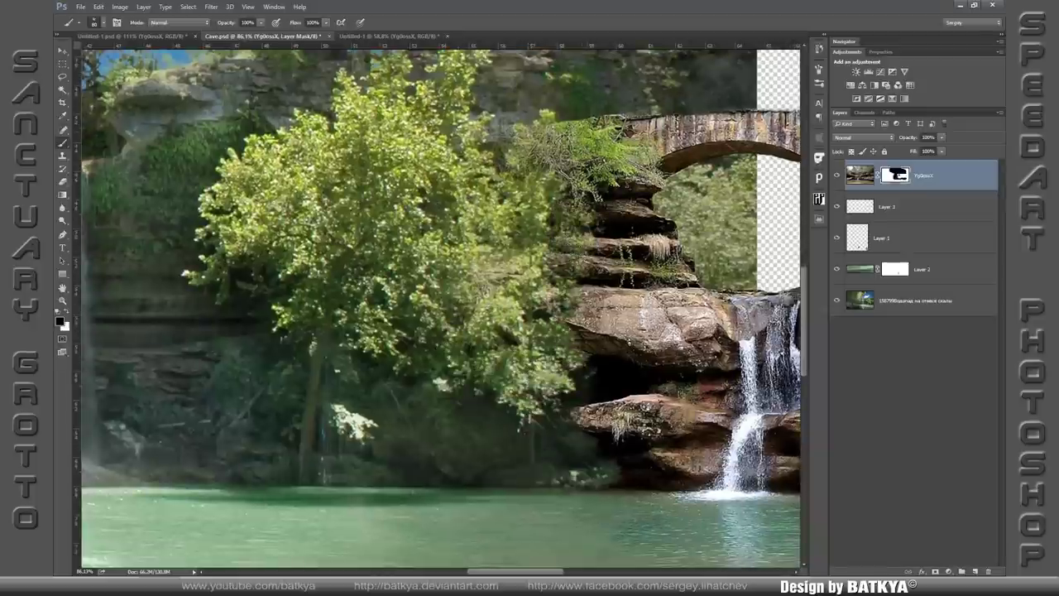
pyautogui.moveTo(597, 384)
pyautogui.mouseDown()
pyautogui.moveTo(570, 472)
pyautogui.moveTo(395, 510)
pyautogui.mouseUp()
# Mask the bottom waterfall layer's arch opening, sky and cliff top, and hide the sky above the bridge.
pyautogui.click(911, 300)
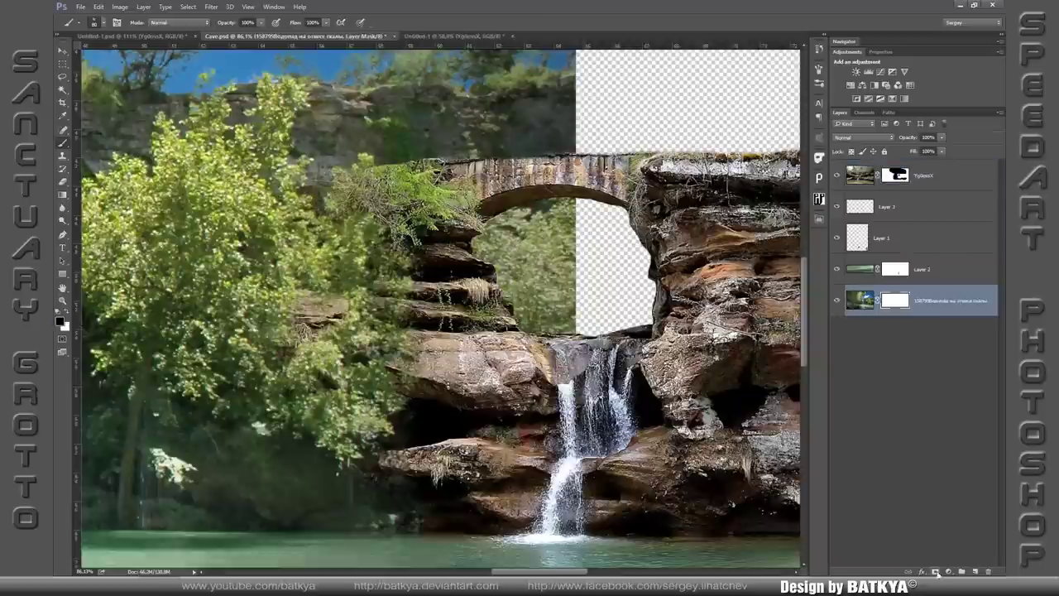
pyautogui.click(935, 571)
pyautogui.moveTo(563, 207); pyautogui.dragTo(530, 315)
pyautogui.scroll(4, 506, 369)
pyautogui.moveTo(506, 369)
pyautogui.mouseDown()
pyautogui.moveTo(554, 83)
pyautogui.moveTo(398, 315)
pyautogui.mouseUp()
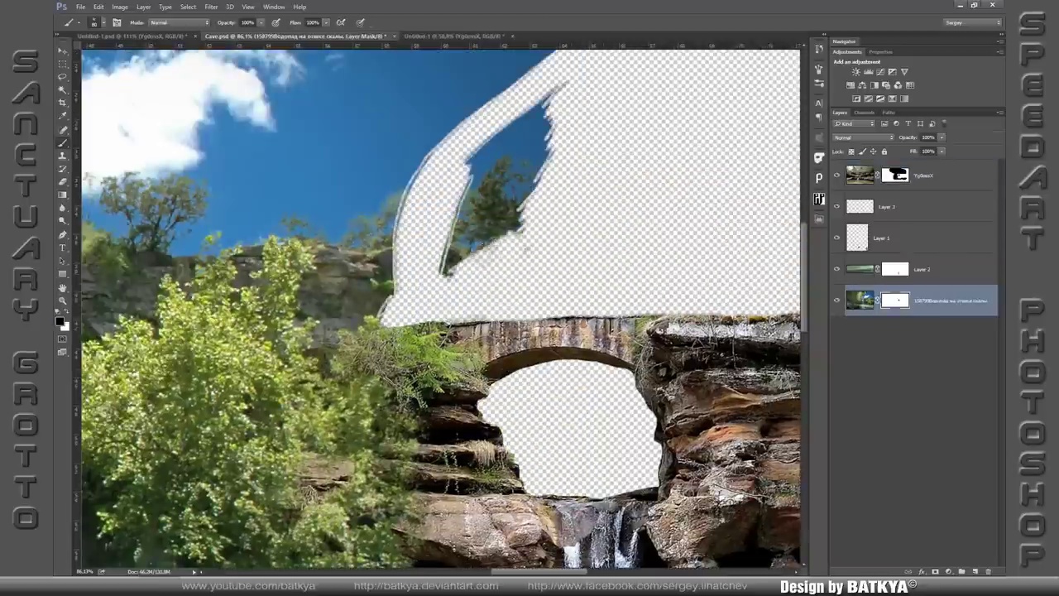
pyautogui.moveTo(447, 265); pyautogui.dragTo(497, 149)
pyautogui.click(911, 175)
pyautogui.moveTo(848, 344)
pyautogui.mouseDown()
pyautogui.moveTo(642, 289)
pyautogui.moveTo(542, 299)
pyautogui.mouseUp()
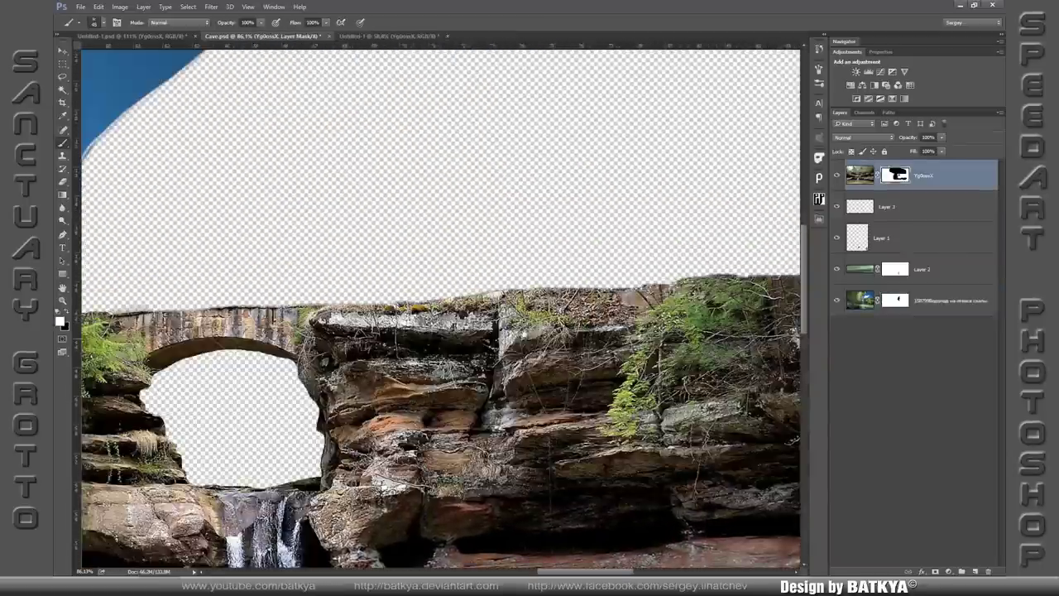
pyautogui.moveTo(211, 343)
pyautogui.mouseDown()
pyautogui.moveTo(524, 281)
pyautogui.moveTo(496, 263)
pyautogui.mouseUp()
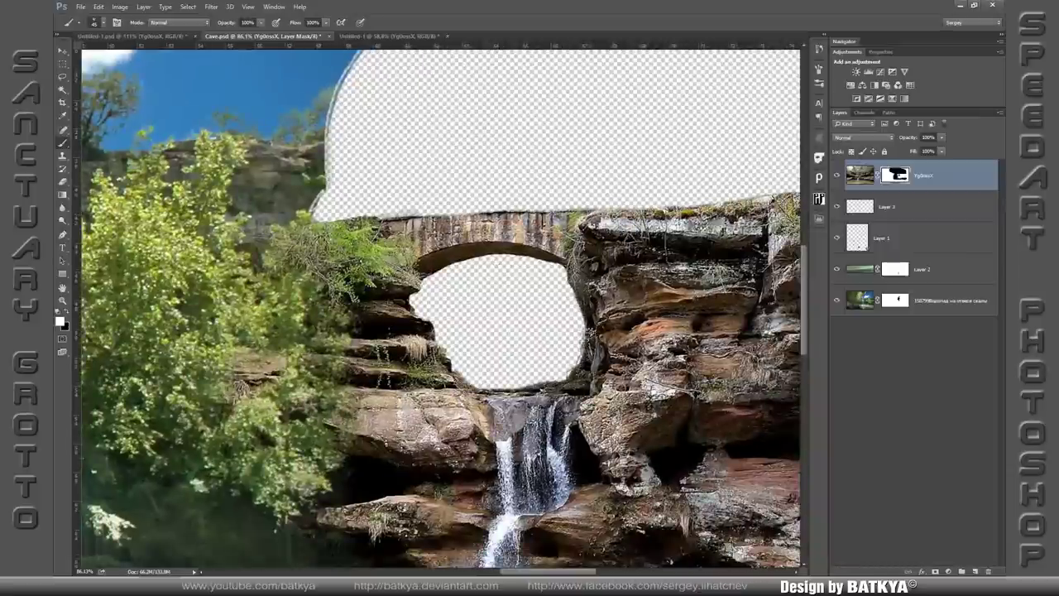
# Bring the forest photo in as the bottom layer and mask out its upper sky.
pyautogui.click(860, 300)
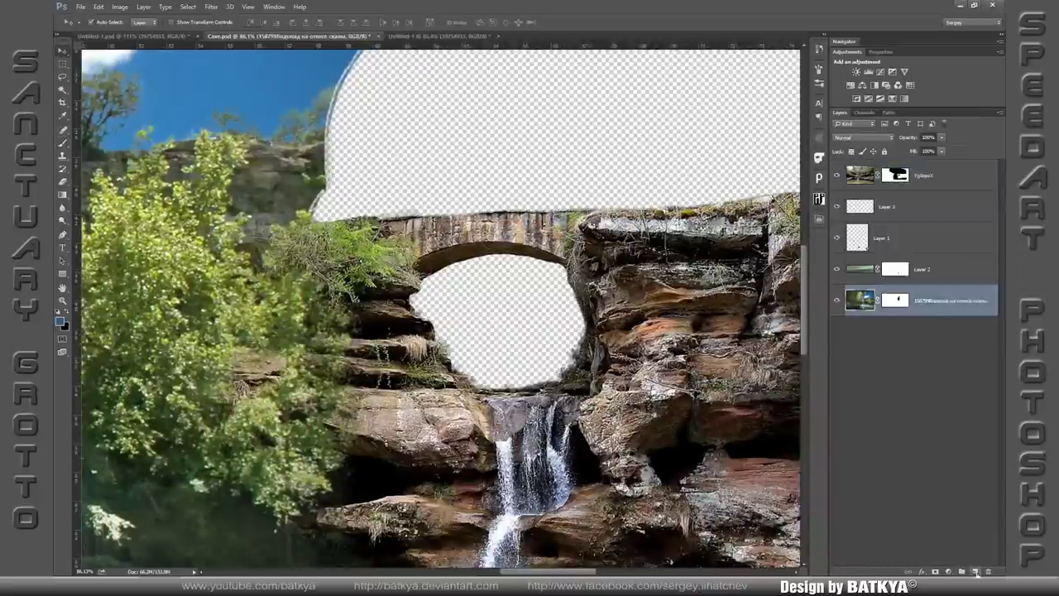
pyautogui.click(389, 36)
pyautogui.press('v')
pyautogui.moveTo(497, 290); pyautogui.dragTo(513, 331)
pyautogui.click(936, 571)
pyautogui.press('b')
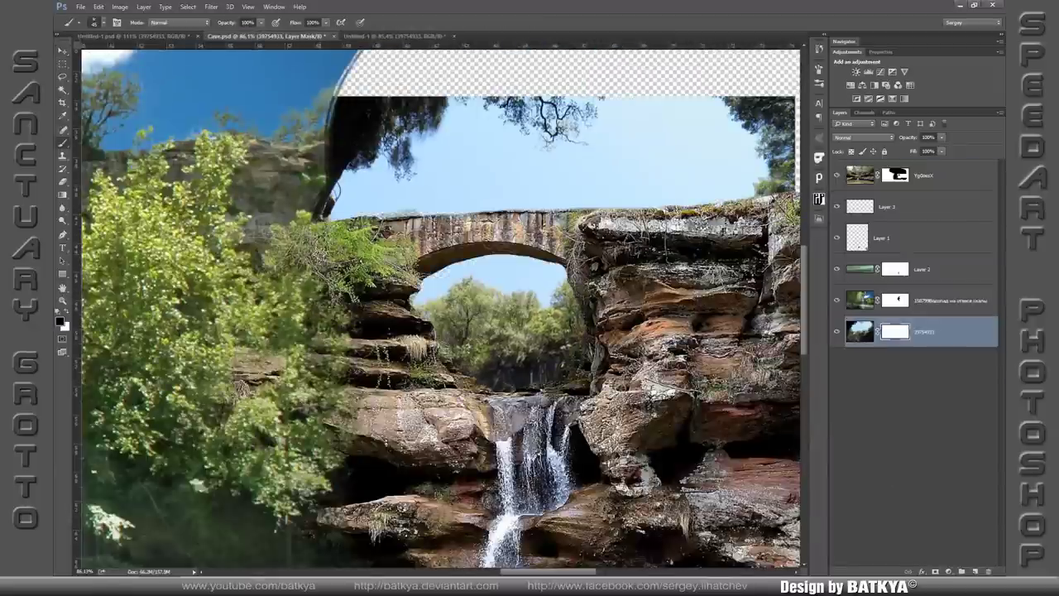
pyautogui.moveTo(331, 199); pyautogui.dragTo(588, 95)
# Select the arch sky with Color Range and delete it from the forest mask, then prepare a full-strength white brush on the arch mask.
pyautogui.click(188, 6)
pyautogui.click(206, 116)
pyautogui.click(489, 273)
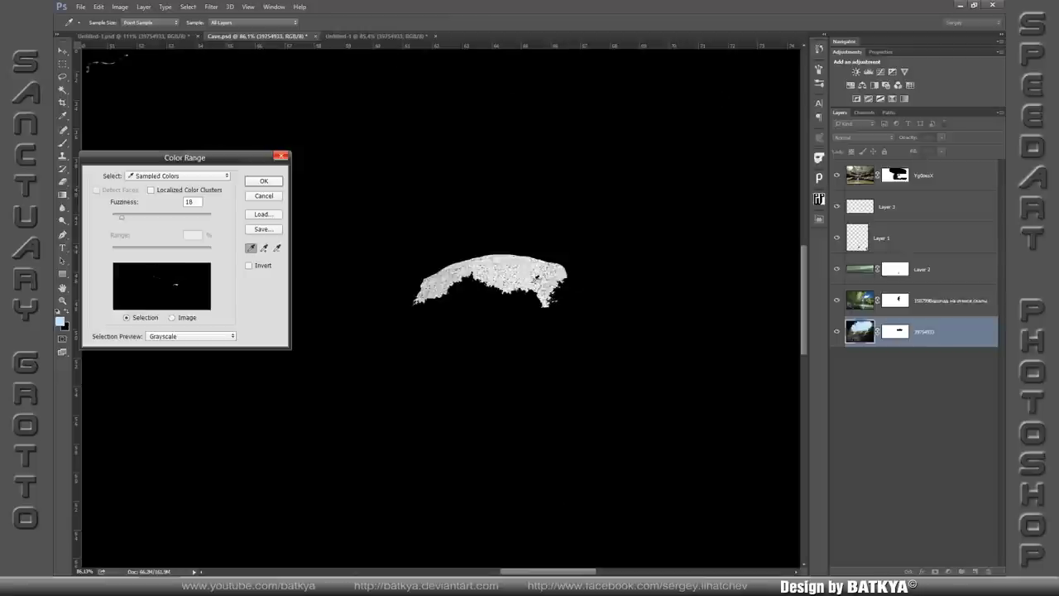
pyautogui.click(266, 177)
pyautogui.press('Delete')
pyautogui.scroll(3, 496, 290)
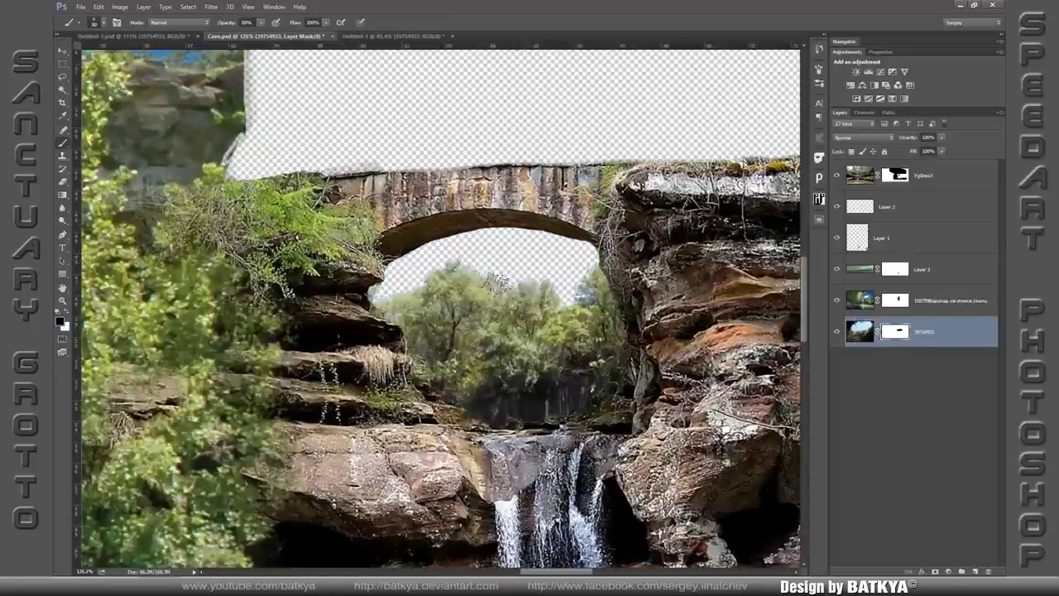
pyautogui.click(894, 175)
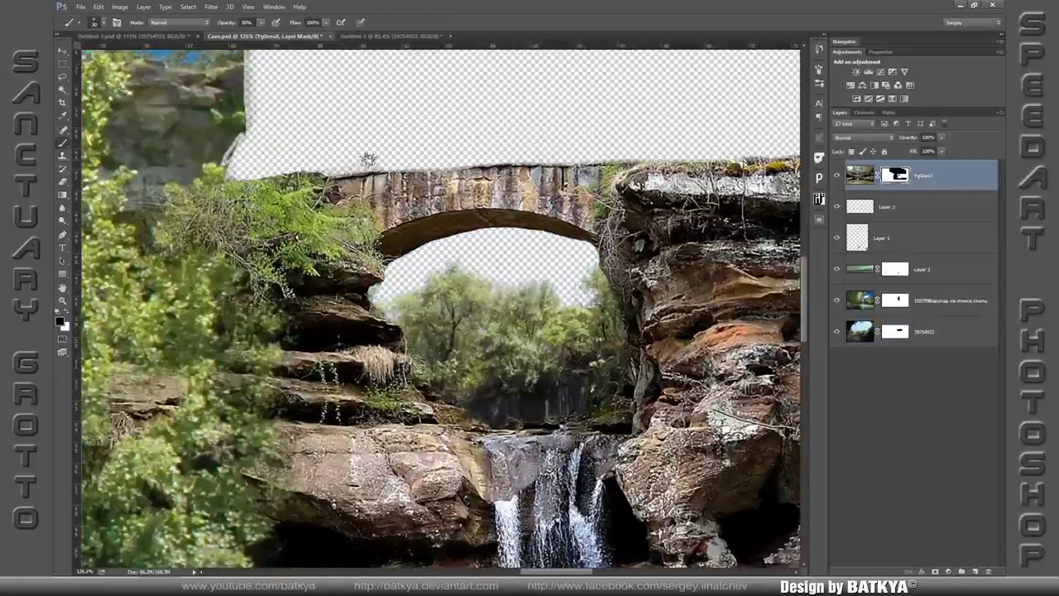
pyautogui.press('0')
pyautogui.press('x')
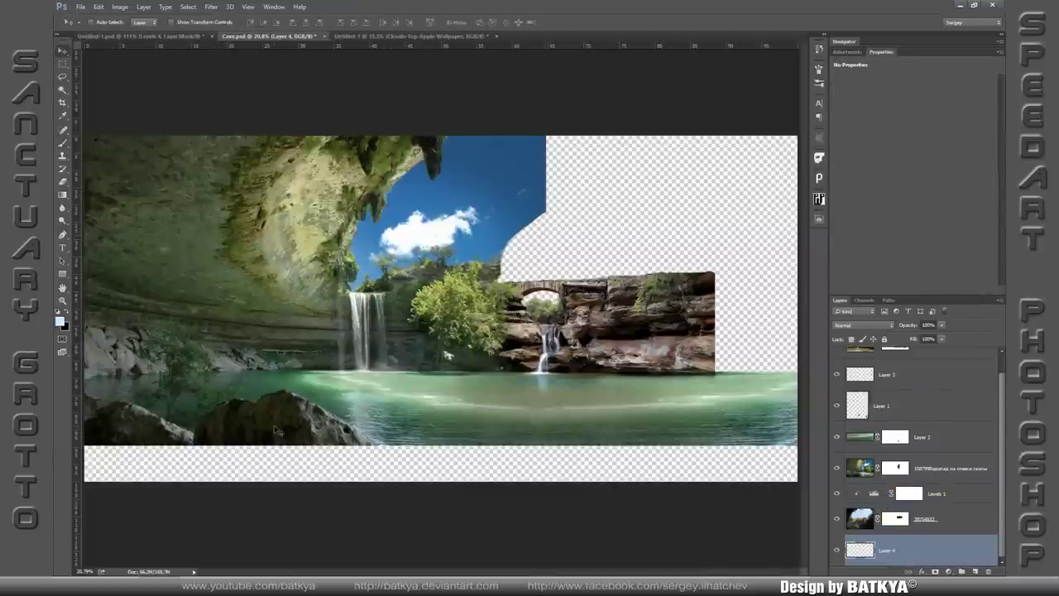
# Add Levels, Curves and Hue/Saturation adjustment layers above the arch photo.
pyautogui.click(921, 571)
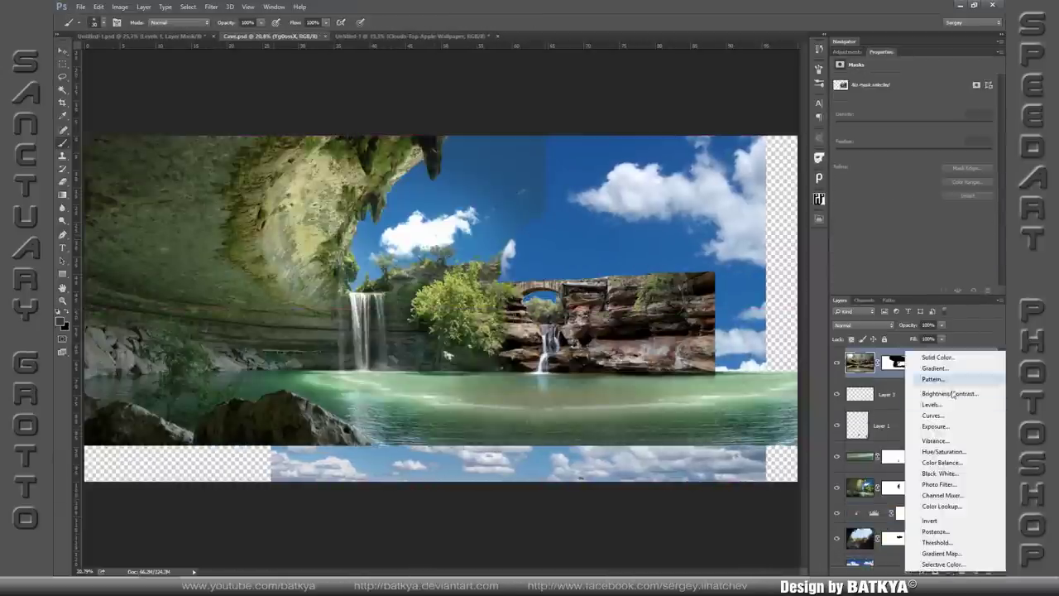
pyautogui.click(885, 399)
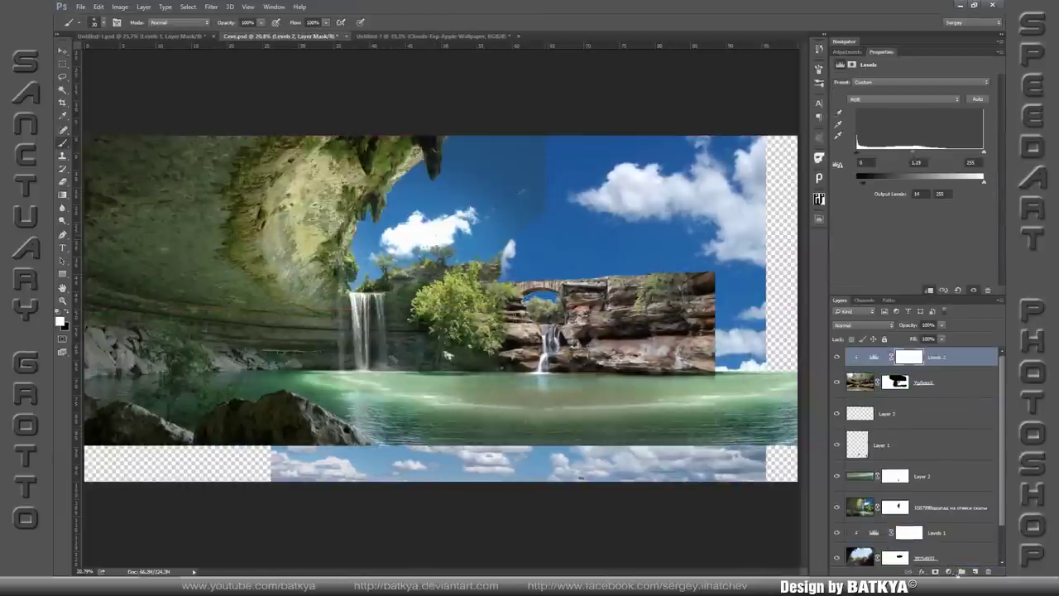
pyautogui.click(952, 571)
pyautogui.click(919, 413)
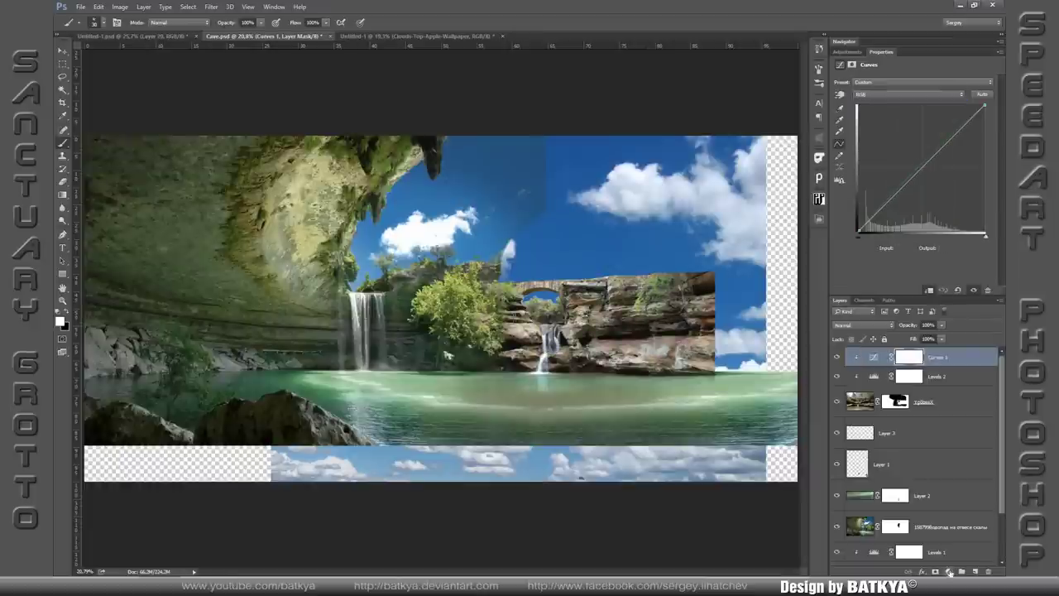
pyautogui.click(922, 571)
pyautogui.click(919, 462)
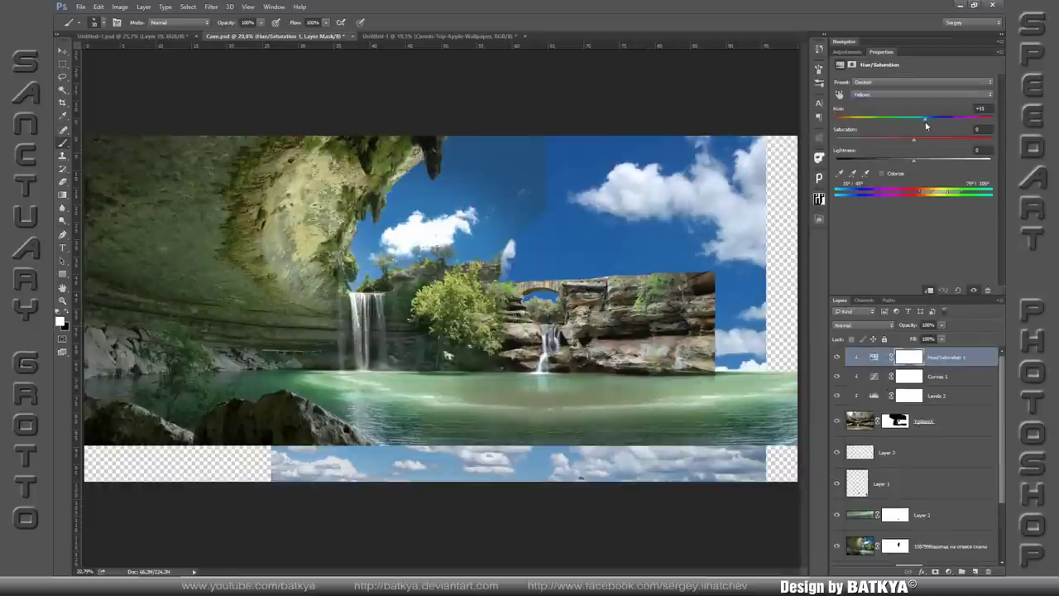
# Add a new Multiply layer filled dark green at 37% opacity and give it a mask.
pyautogui.click(975, 571)
pyautogui.click(869, 325)
pyautogui.click(861, 348)
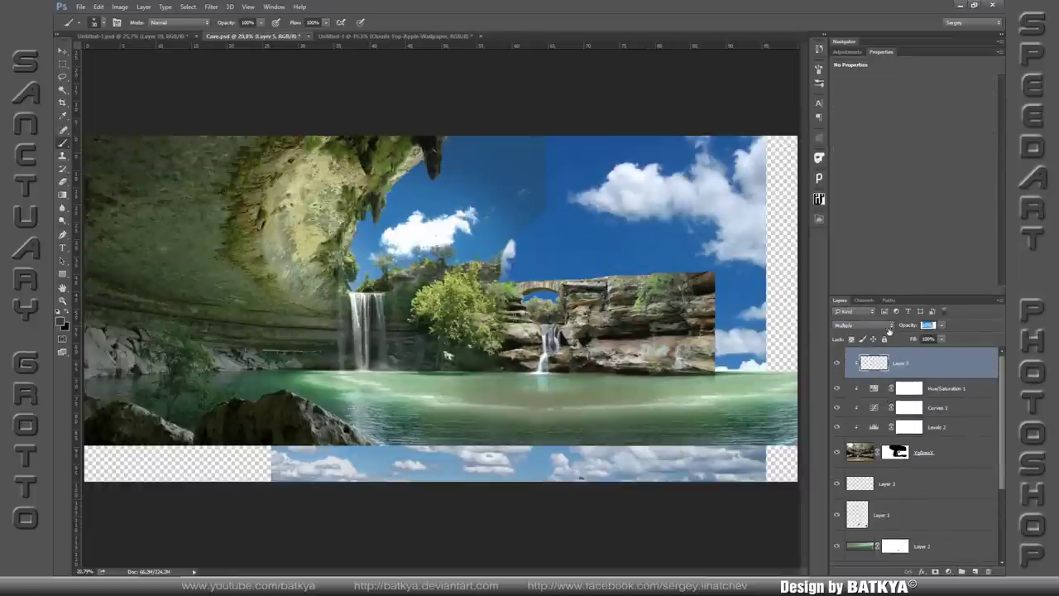
pyautogui.hotkey('alt', 'BackSpace')
pyautogui.click(936, 571)
pyautogui.rightClick(497, 323)
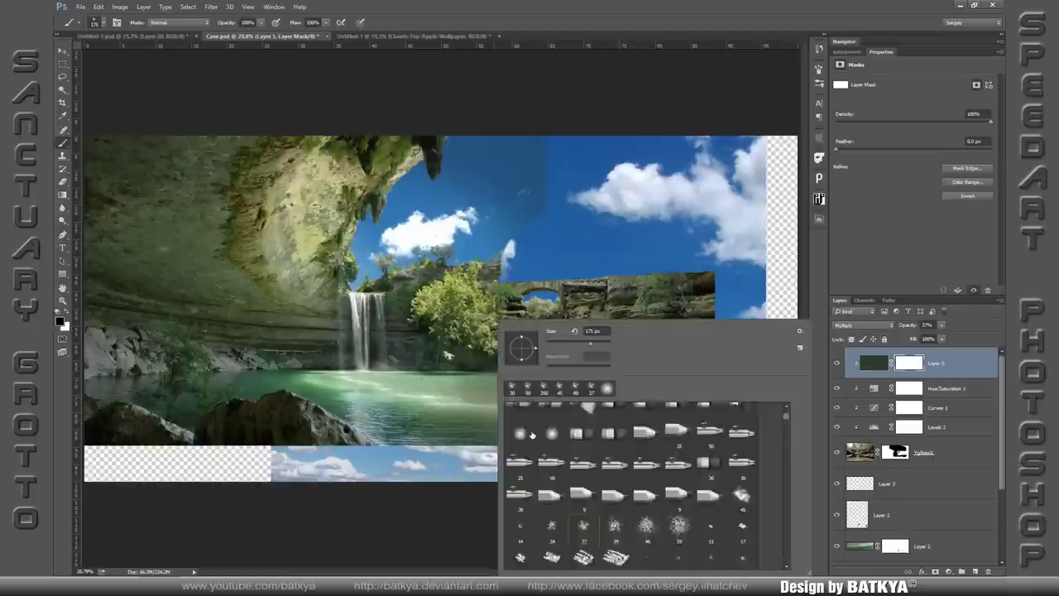
pyautogui.press('Escape')
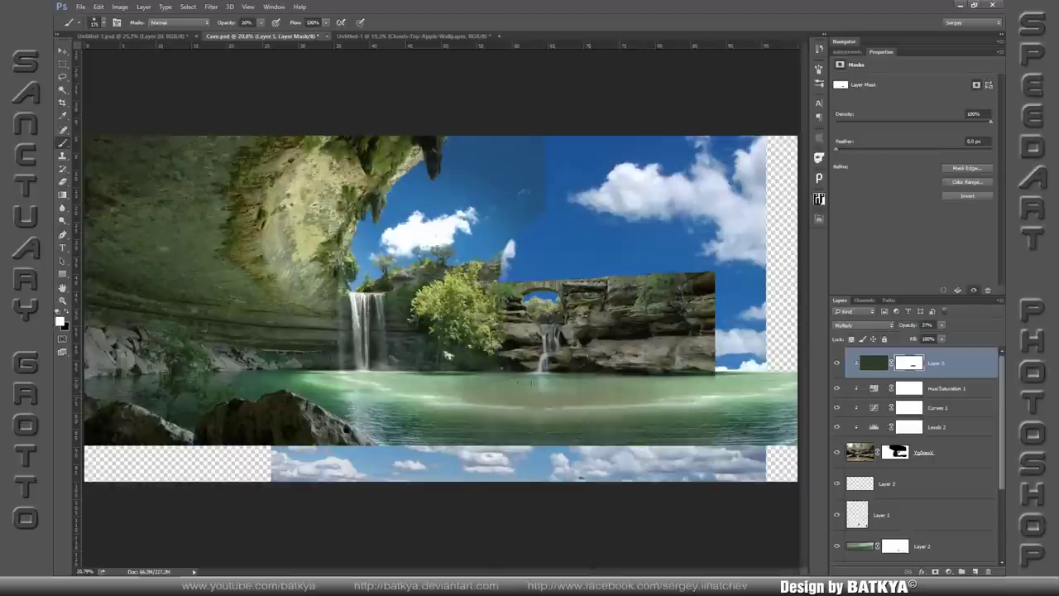
# Drag the Austin 060 grotto photo into the composite.
pyautogui.press('v')
pyautogui.click(405, 36)
pyautogui.moveTo(372, 331)
pyautogui.mouseDown()
pyautogui.moveTo(542, 423)
pyautogui.moveTo(728, 451)
pyautogui.mouseUp()
# Blend the Austin 060 photo's edges and paint out the swimmers in the lagoon.
pyautogui.press('b')
pyautogui.moveTo(514, 356); pyautogui.dragTo(786, 191)
pyautogui.moveTo(596, 397); pyautogui.dragTo(786, 463)
pyautogui.scroll(4, 609, 436)
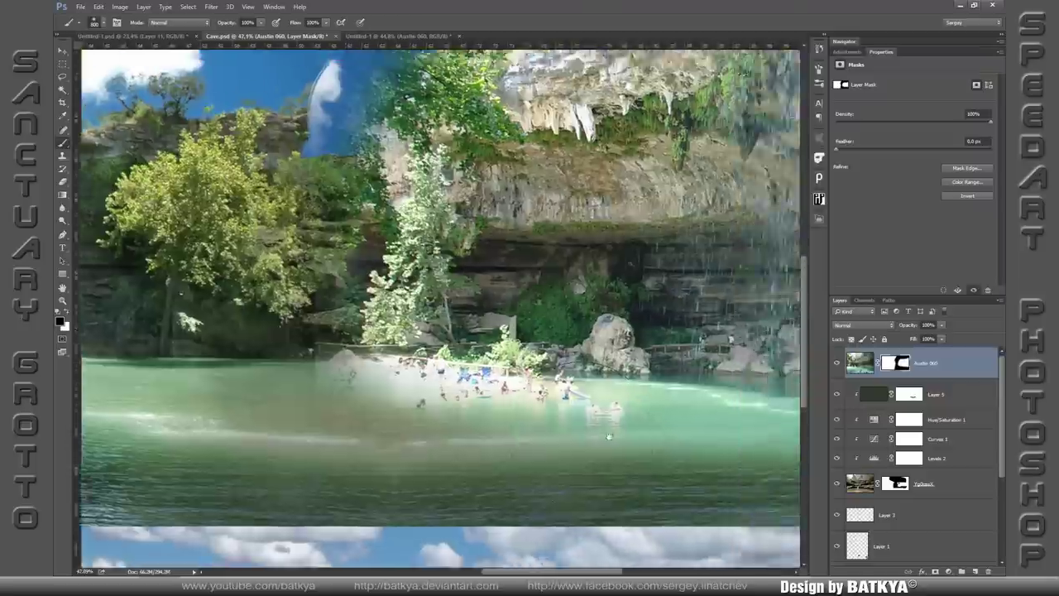
pyautogui.moveTo(609, 436); pyautogui.dragTo(654, 436)
pyautogui.moveTo(389, 364); pyautogui.dragTo(571, 381)
pyautogui.moveTo(414, 397); pyautogui.dragTo(744, 389)
pyautogui.moveTo(663, 414); pyautogui.dragTo(456, 414)
pyautogui.moveTo(497, 446)
pyautogui.mouseDown()
pyautogui.moveTo(736, 430)
pyautogui.moveTo(568, 414)
pyautogui.mouseUp()
# Blend the photo along the left rock edge and reveal the waterfall at lower left.
pyautogui.moveTo(355, 132); pyautogui.dragTo(426, 323)
pyautogui.moveTo(425, 165)
pyautogui.mouseDown()
pyautogui.moveTo(216, 356)
pyautogui.moveTo(233, 451)
pyautogui.moveTo(331, 513)
pyautogui.mouseUp()
pyautogui.moveTo(274, 497); pyautogui.dragTo(294, 389)
pyautogui.moveTo(388, 431)
pyautogui.mouseDown()
pyautogui.moveTo(496, 315)
pyautogui.moveTo(464, 451)
pyautogui.mouseUp()
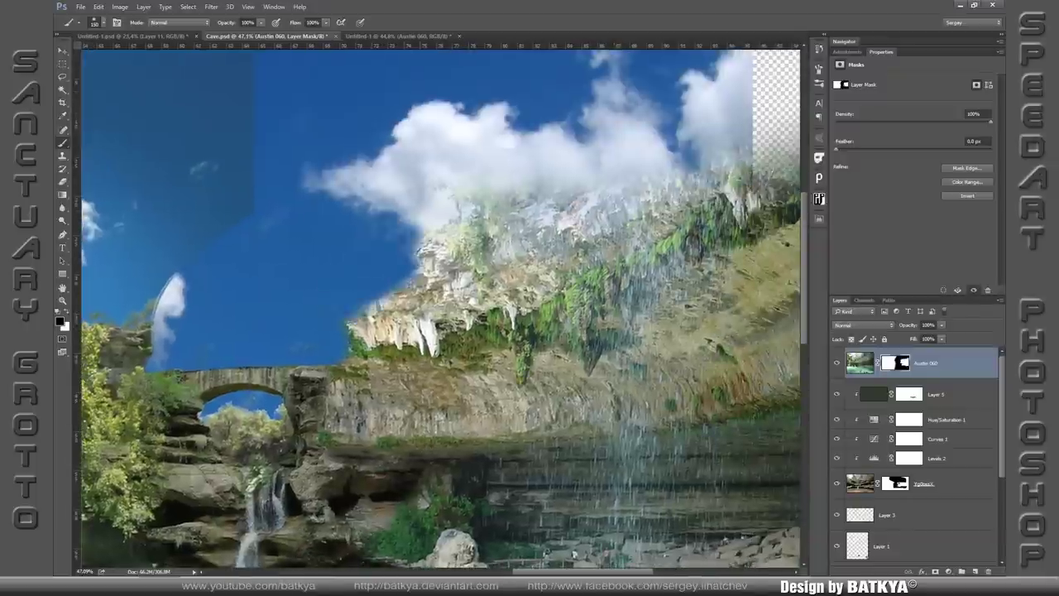
# With a larger brush, replace the upper rock with sky, then switch to painting white.
pyautogui.press(']')
pyautogui.press(']')
pyautogui.press(']')
pyautogui.moveTo(778, 165)
pyautogui.mouseDown()
pyautogui.moveTo(629, 232)
pyautogui.moveTo(689, 161)
pyautogui.mouseUp()
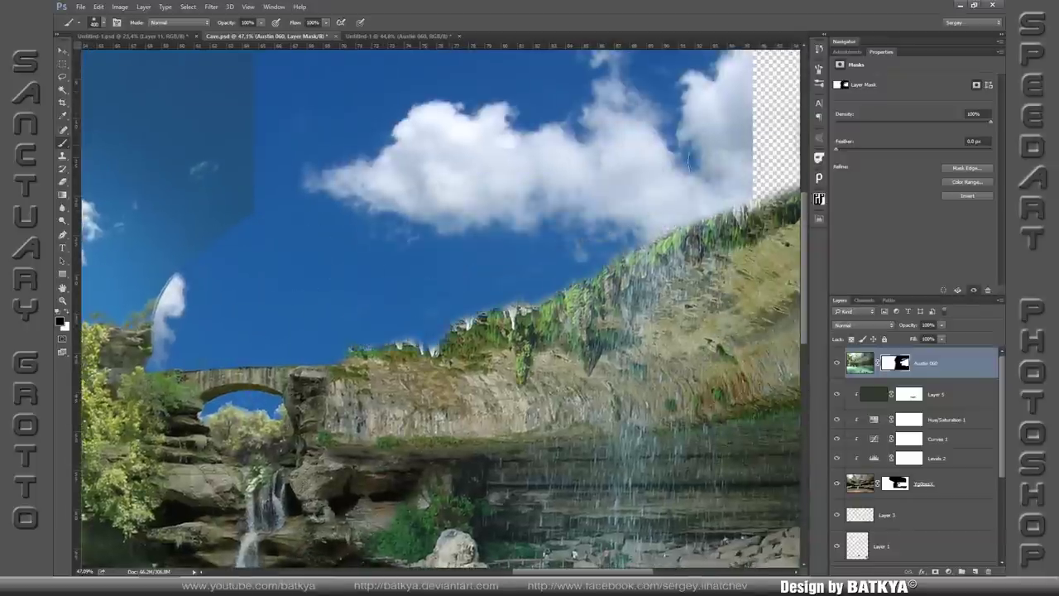
pyautogui.scroll(-2, 689, 160)
pyautogui.scroll(3, 563, 379)
pyautogui.press('[')
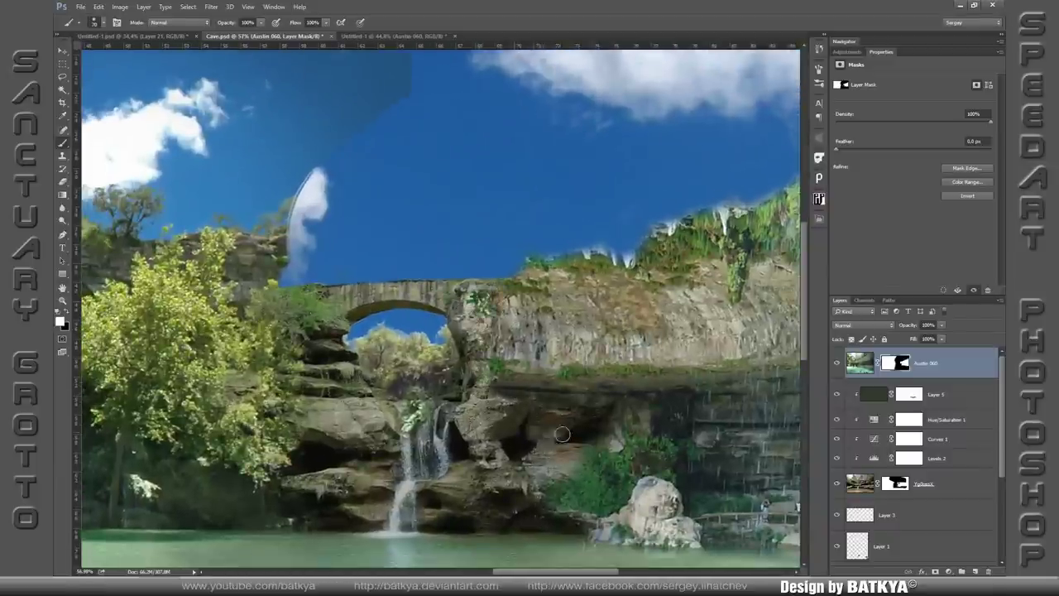
pyautogui.press('x')
pyautogui.rightClick(547, 497)
pyautogui.press('Escape')
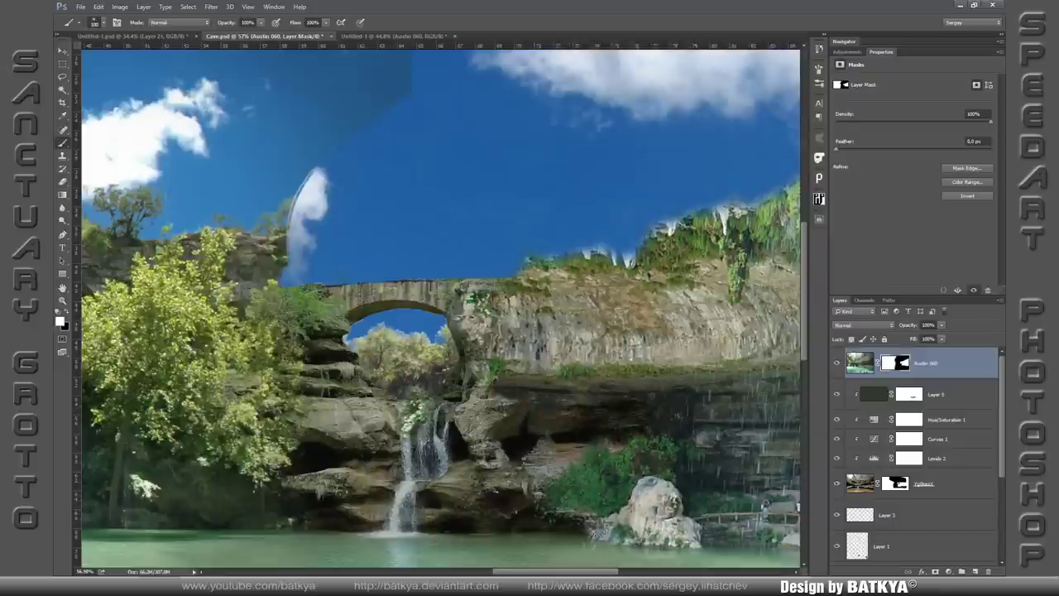
pyautogui.scroll(3, 495, 360)
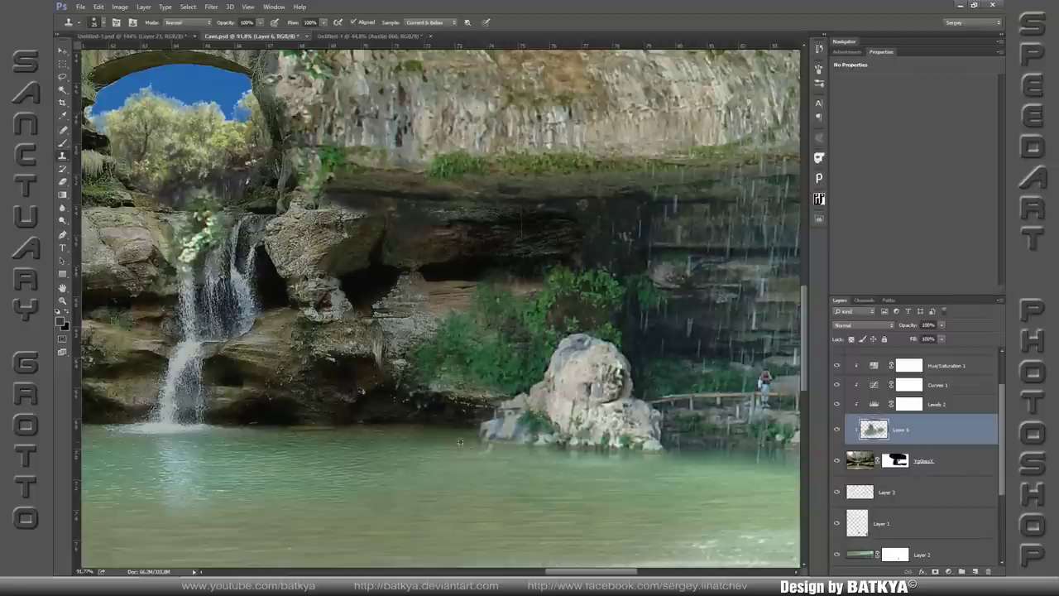
# Clone out the people on the right-hand rocks on empty Layer 7.
pyautogui.scroll(2, 860, 389)
pyautogui.click(861, 365)
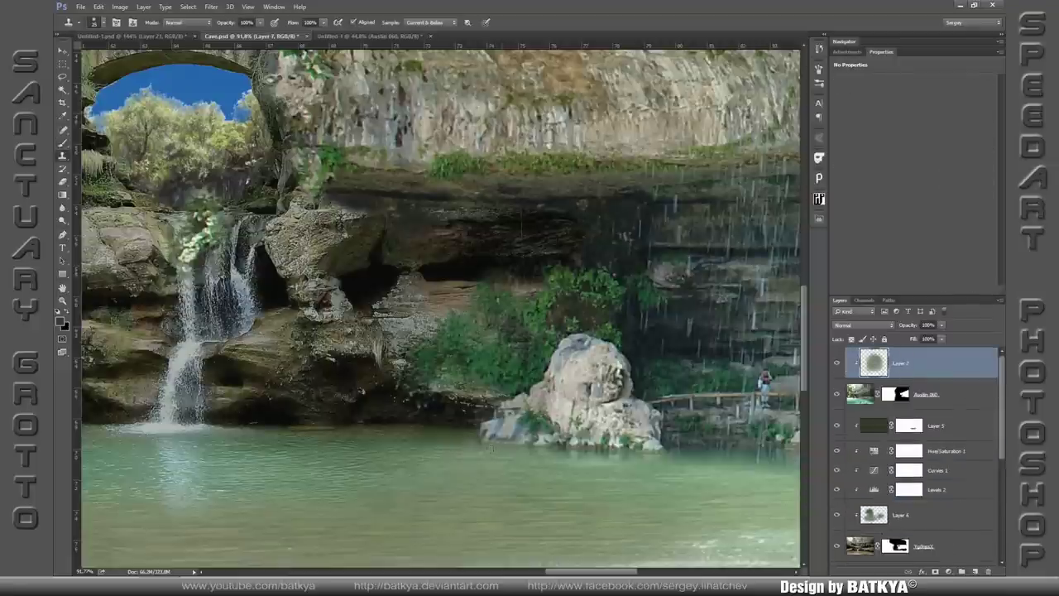
pyautogui.scroll(3, 762, 381)
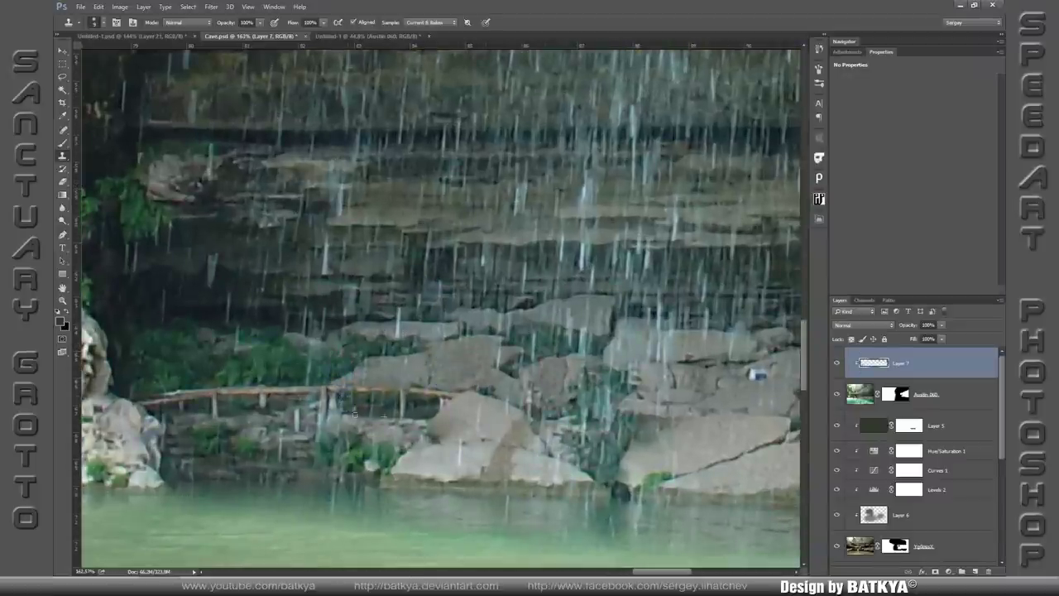
pyautogui.moveTo(552, 379); pyautogui.dragTo(390, 409)
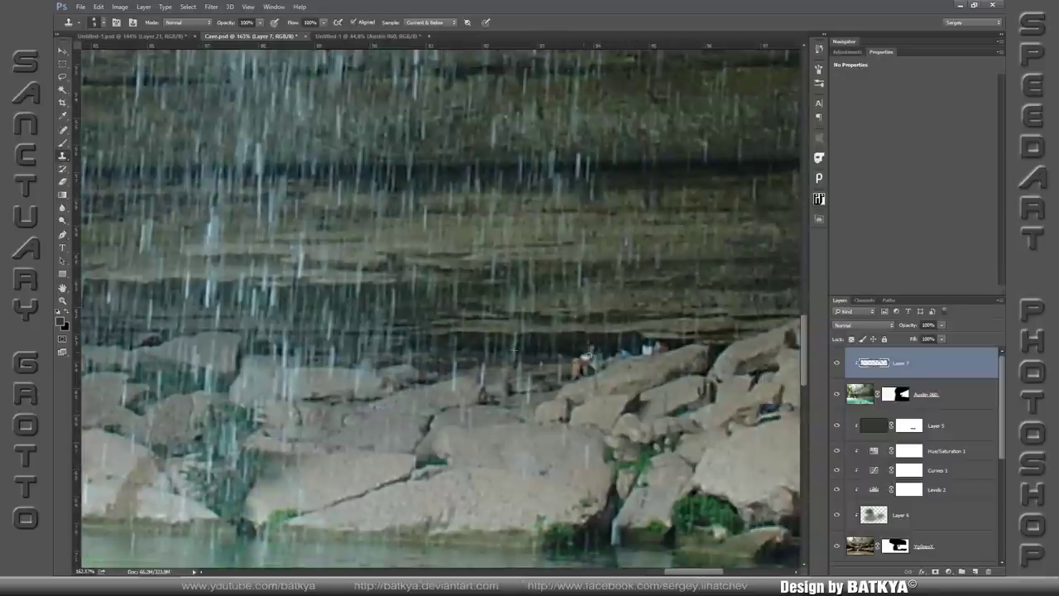
pyautogui.moveTo(615, 348)
pyautogui.mouseDown()
pyautogui.moveTo(516, 406)
pyautogui.moveTo(617, 337)
pyautogui.mouseUp()
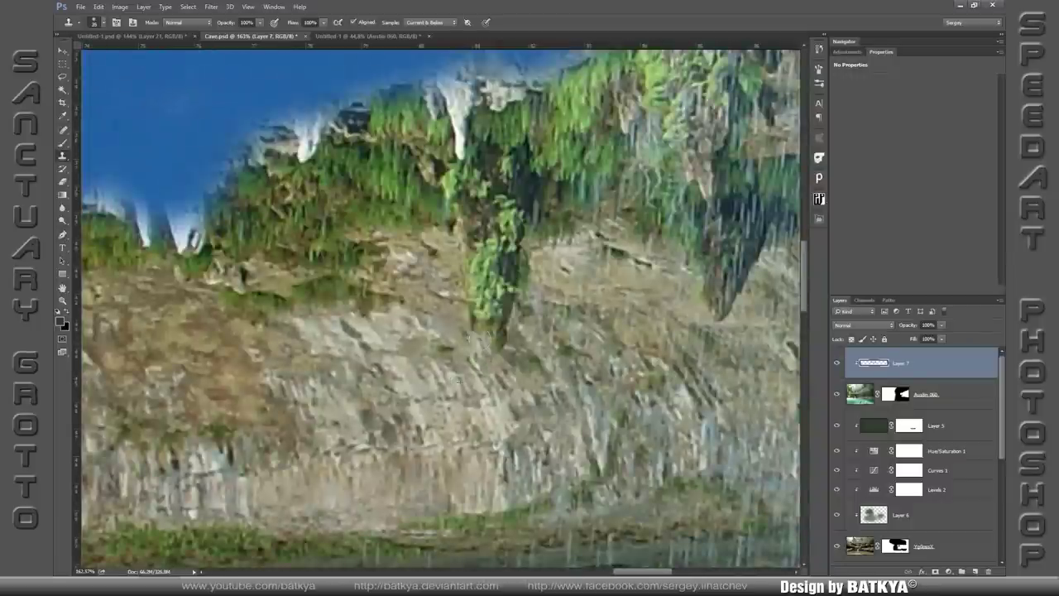
pyautogui.moveTo(486, 329)
pyautogui.mouseDown()
pyautogui.moveTo(514, 278)
pyautogui.moveTo(331, 257)
pyautogui.mouseUp()
pyautogui.moveTo(513, 265); pyautogui.dragTo(543, 312)
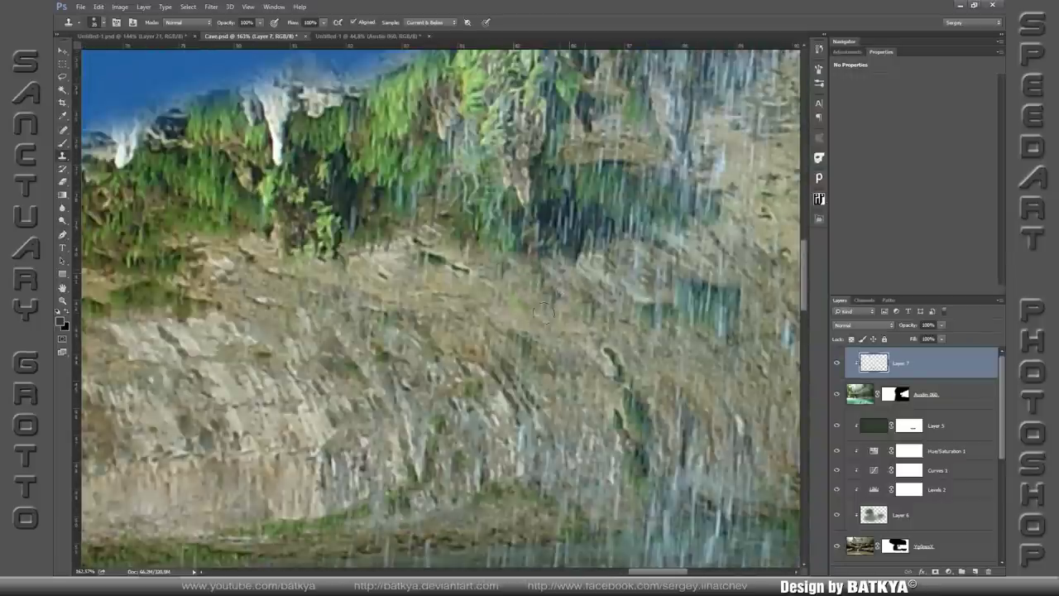
pyautogui.scroll(-5, 544, 312)
# Reveal more of the Austin 060 photo under the cave ledge on its mask.
pyautogui.click(902, 394)
pyautogui.press('b')
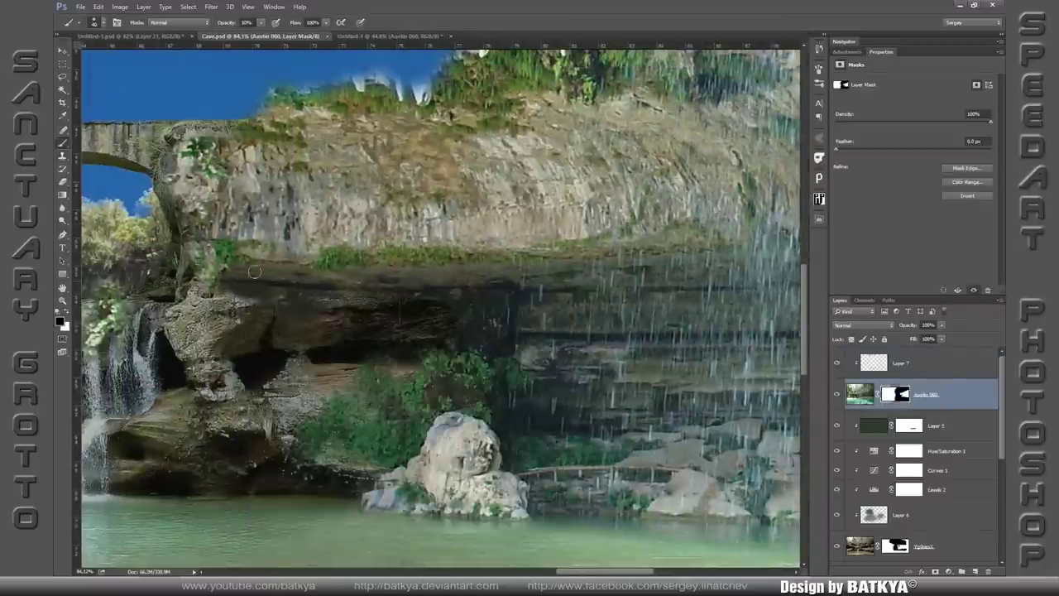
pyautogui.moveTo(254, 272); pyautogui.dragTo(270, 282)
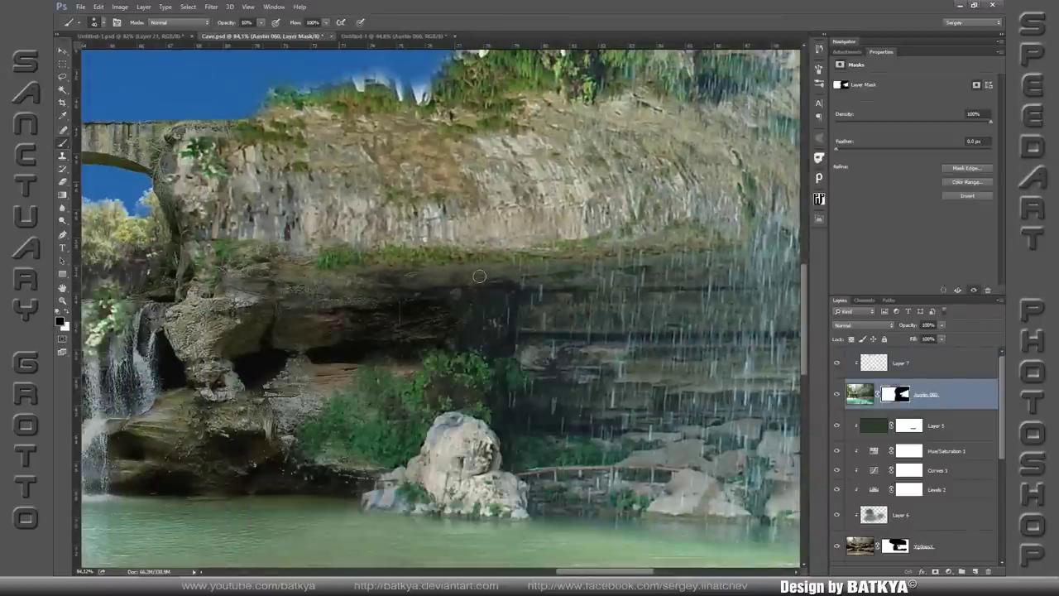
pyautogui.moveTo(479, 275); pyautogui.dragTo(431, 286)
pyautogui.scroll(-3, 454, 331)
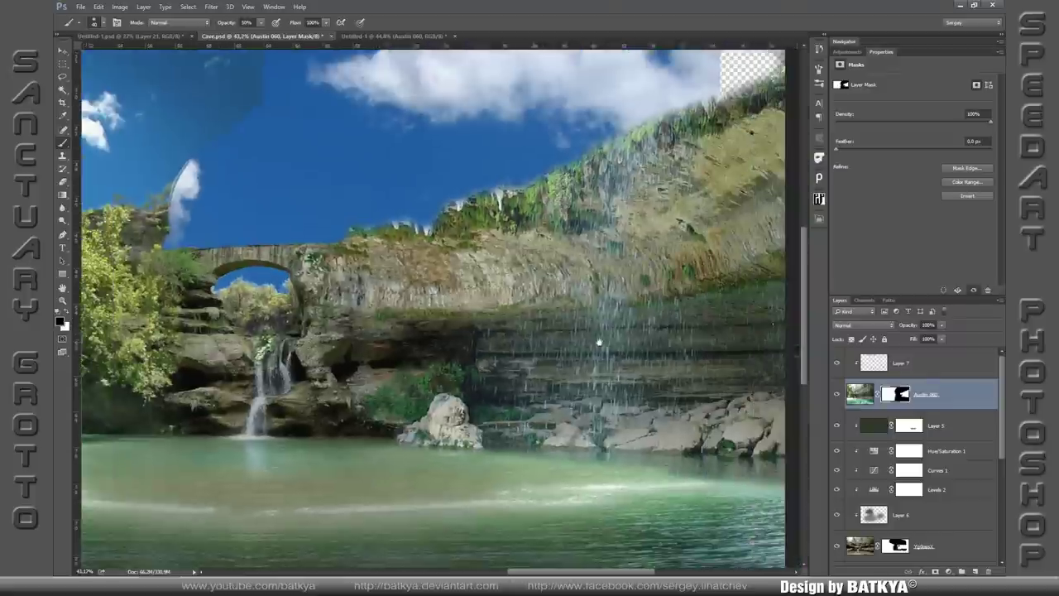
# Darken the scene with a pulled-down Curves layer and a Multiply layer shadow across the cliff.
pyautogui.click(949, 571)
pyautogui.click(939, 411)
pyautogui.moveTo(875, 216); pyautogui.dragTo(866, 226)
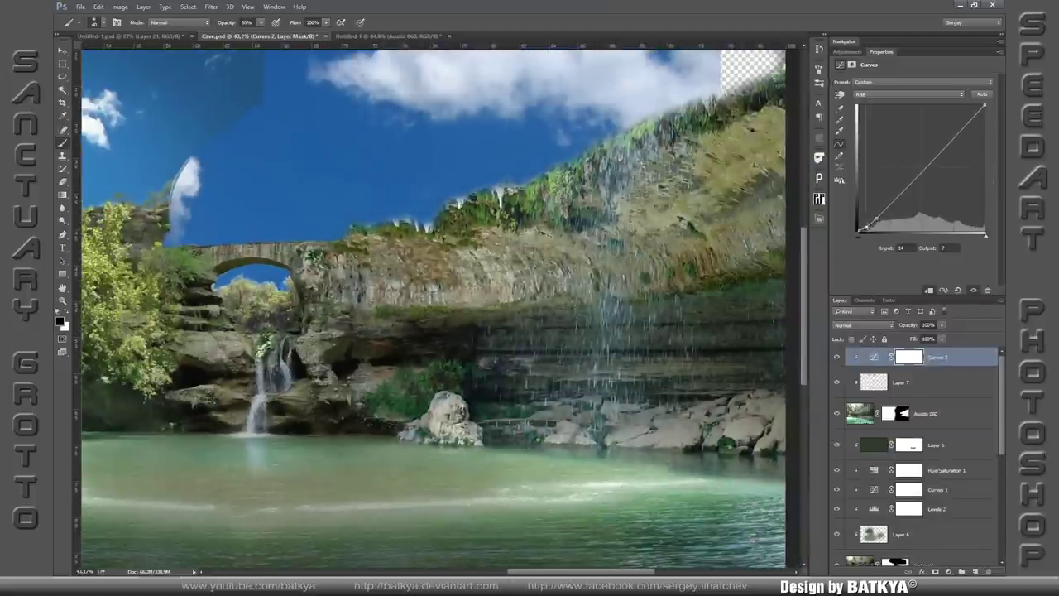
pyautogui.click(972, 571)
pyautogui.click(891, 325)
pyautogui.click(864, 369)
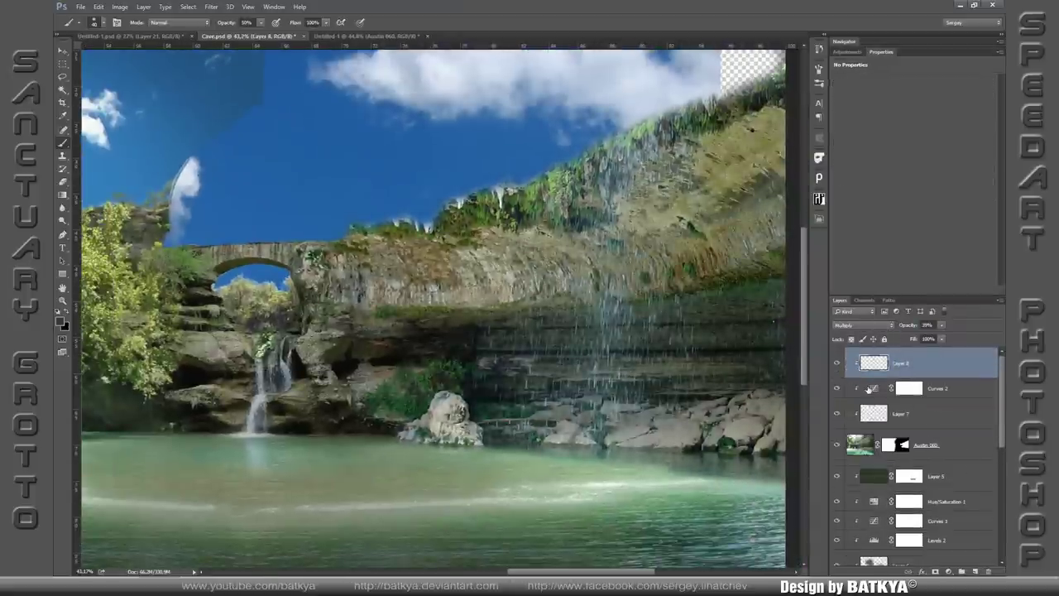
pyautogui.press('0')
pyautogui.moveTo(331, 315)
pyautogui.mouseDown()
pyautogui.moveTo(298, 330)
pyautogui.moveTo(488, 257)
pyautogui.moveTo(497, 306)
pyautogui.moveTo(686, 174)
pyautogui.moveTo(621, 191)
pyautogui.mouseUp()
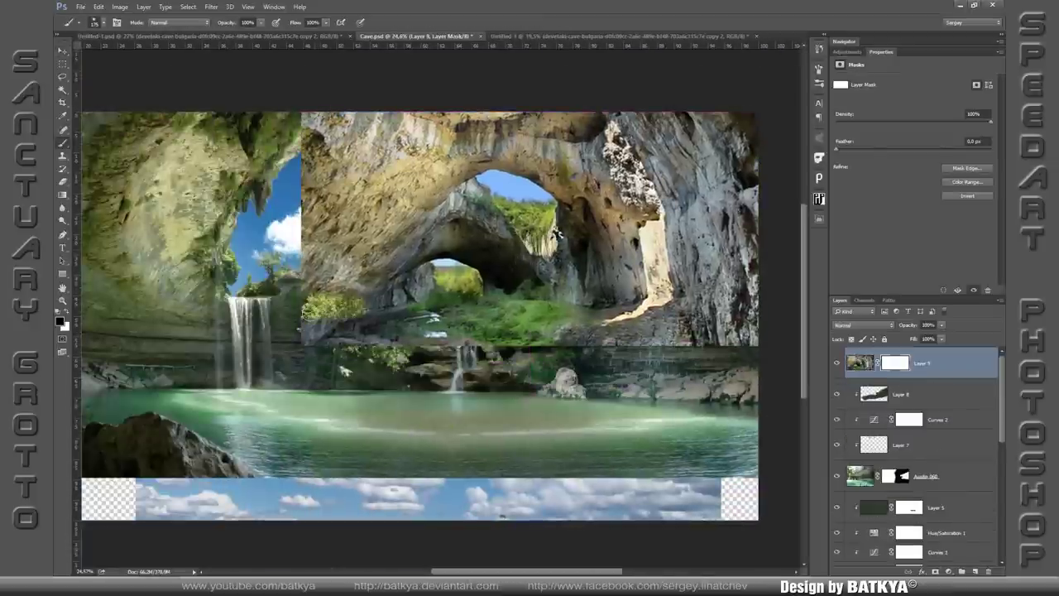
# On Layer 9's mask, blend the lower edge and reveal the tree, leaves and top stalactite.
pyautogui.moveTo(302, 339); pyautogui.dragTo(406, 281)
pyautogui.moveTo(455, 344); pyautogui.dragTo(753, 331)
pyautogui.moveTo(588, 302); pyautogui.dragTo(753, 318)
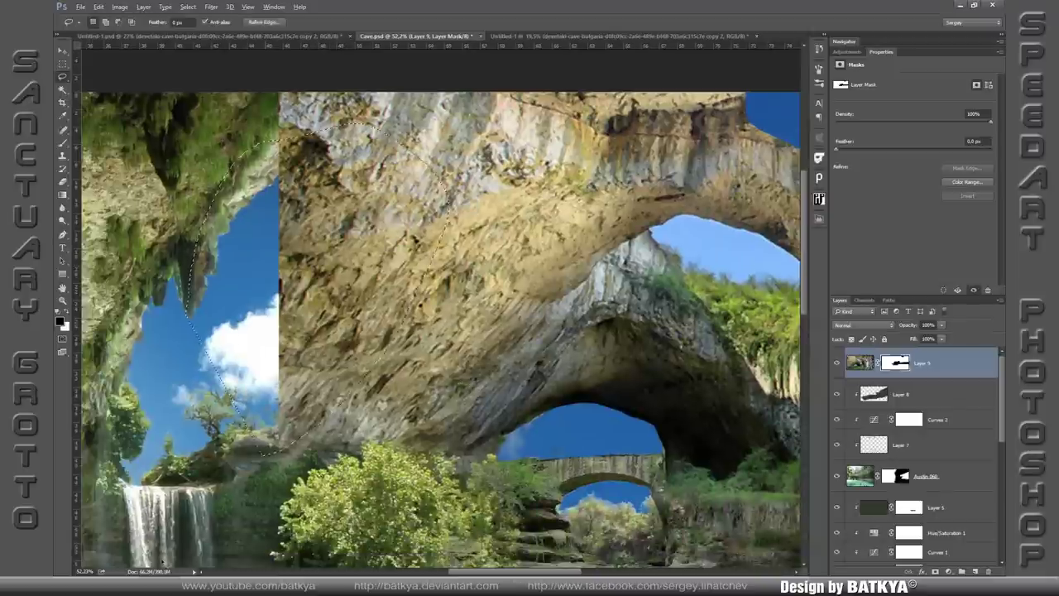
pyautogui.moveTo(285, 103); pyautogui.dragTo(393, 103)
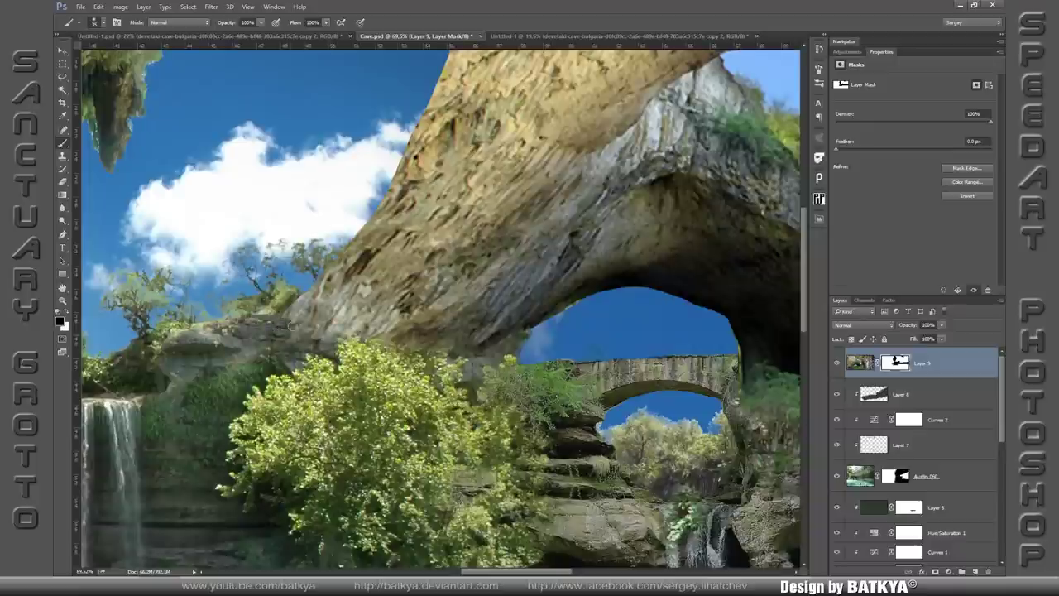
pyautogui.moveTo(331, 334); pyautogui.dragTo(387, 339)
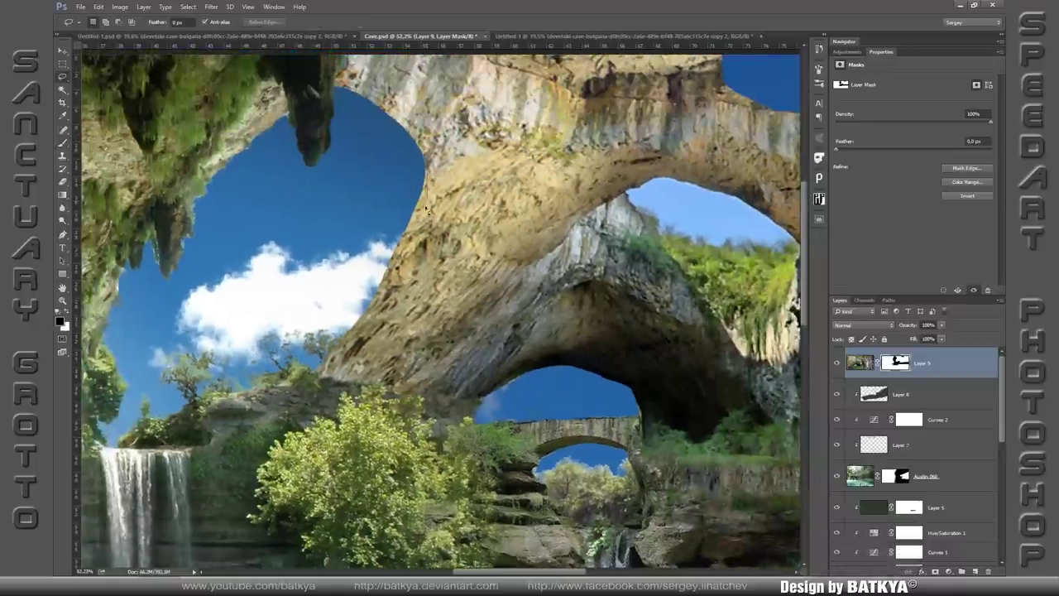
# Lasso and hide rock along both arch openings to widen the blue sky.
pyautogui.moveTo(426, 209); pyautogui.dragTo(240, 322)
pyautogui.hotkey('alt', 'BackSpace')
pyautogui.hotkey('ctrl', 'd')
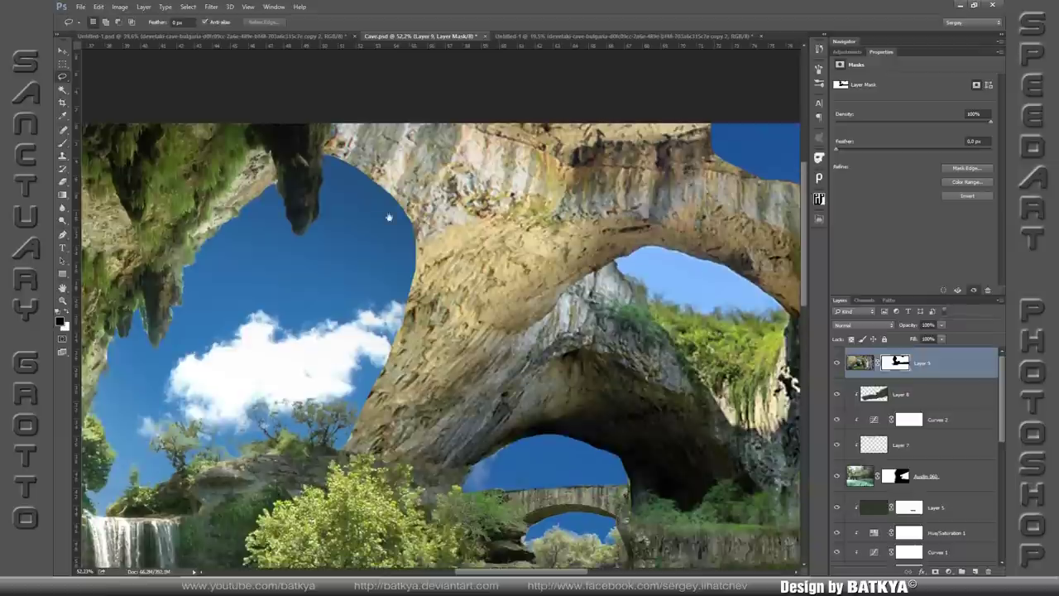
pyautogui.scroll(5, 579, 480)
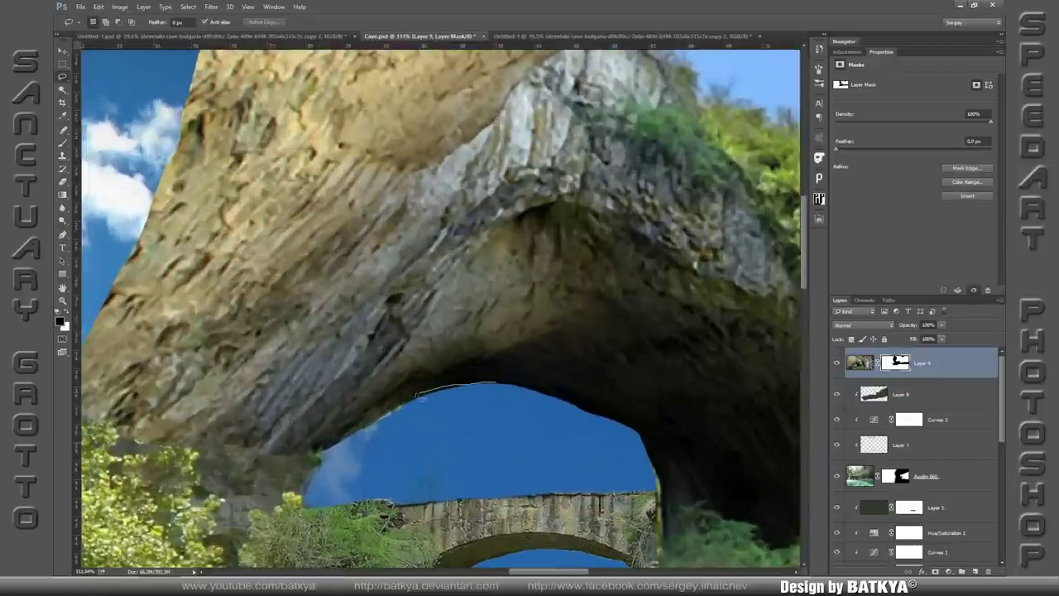
pyautogui.moveTo(496, 383); pyautogui.dragTo(511, 451)
pyautogui.hotkey('alt', 'BackSpace')
pyautogui.hotkey('ctrl', 'd')
pyautogui.scroll(-3, 499, 469)
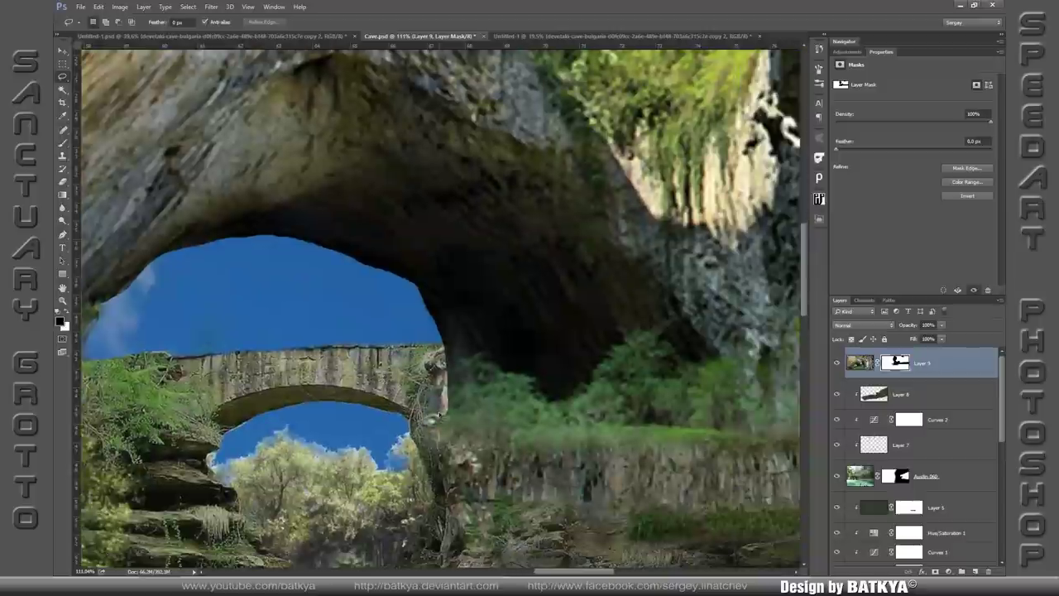
# Brush in rock along the bridge level and lower the brush opacity to 50%.
pyautogui.press('b')
pyautogui.moveTo(463, 372)
pyautogui.mouseDown()
pyautogui.moveTo(728, 364)
pyautogui.moveTo(593, 374)
pyautogui.moveTo(714, 376)
pyautogui.mouseUp()
pyautogui.hscroll(3, 498, 368)
pyautogui.press('5')
pyautogui.hscroll(5, 591, 364)
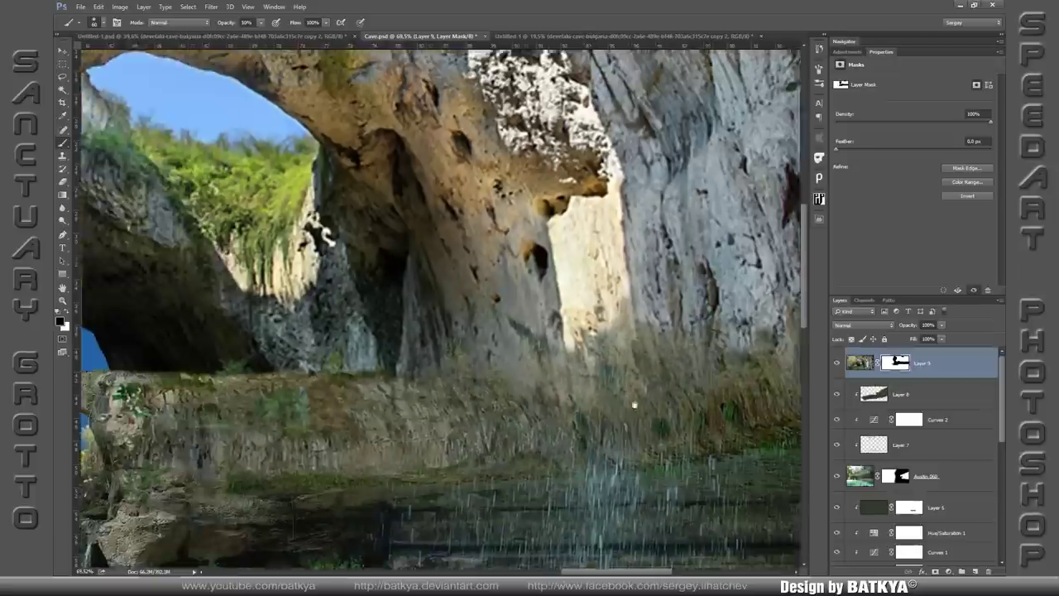
pyautogui.scroll(-3, 614, 360)
# On new Layer 10, clone texture to darken the light rock column.
pyautogui.hotkey('ctrl', 'shift', 'alt', 'n')
pyautogui.press('s')
pyautogui.moveTo(646, 327)
pyautogui.mouseDown()
pyautogui.moveTo(658, 468)
pyautogui.moveTo(624, 430)
pyautogui.mouseUp()
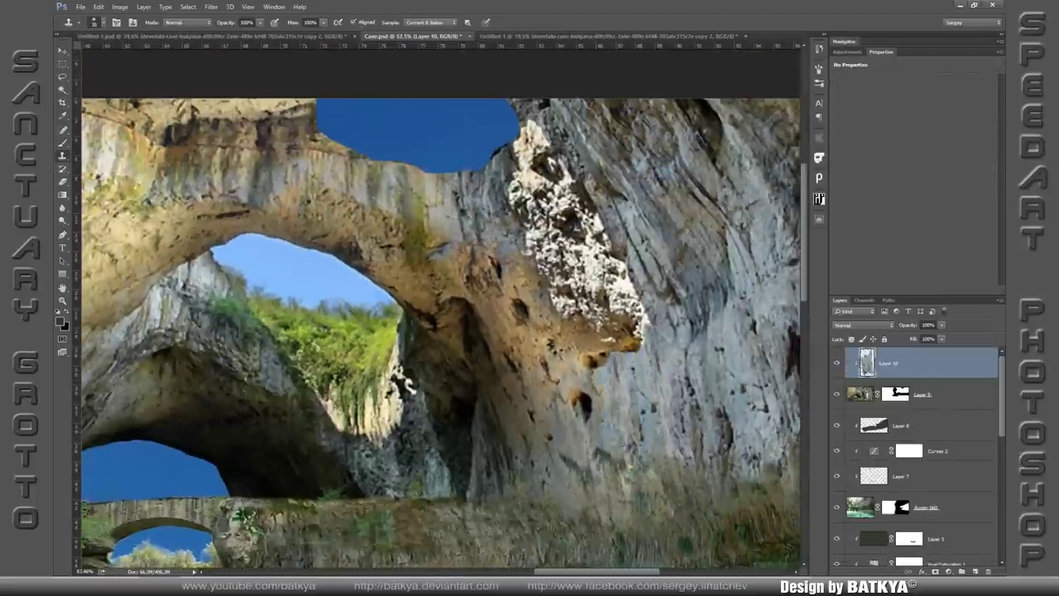
# Clone rock texture over the pale white patch on Layer 10.
pyautogui.moveTo(531, 124); pyautogui.dragTo(502, 213)
pyautogui.moveTo(616, 449); pyautogui.dragTo(616, 415)
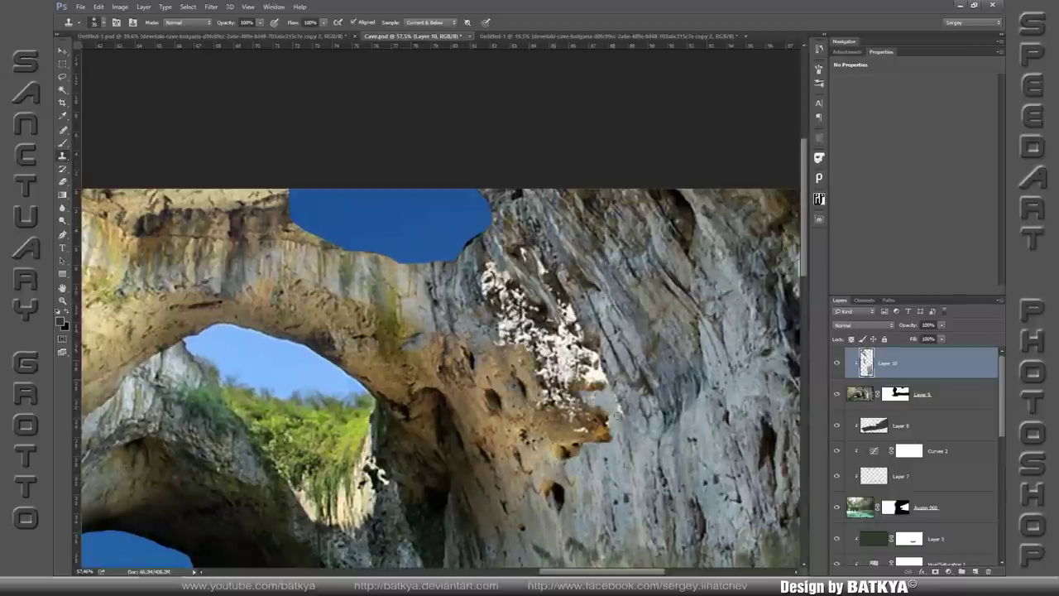
pyautogui.moveTo(571, 329); pyautogui.dragTo(542, 335)
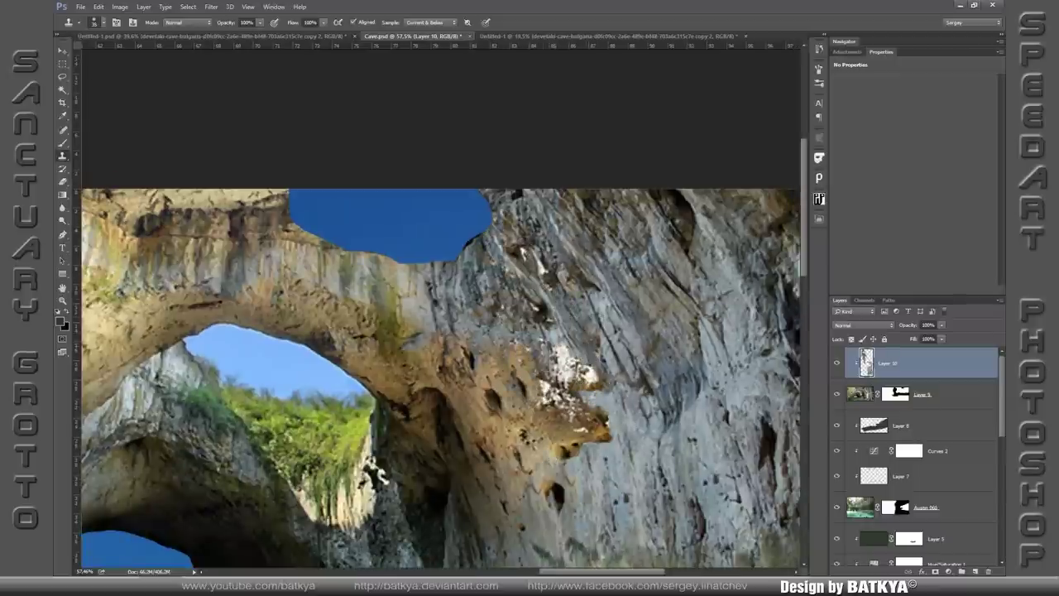
pyautogui.moveTo(588, 381); pyautogui.dragTo(571, 426)
pyautogui.moveTo(546, 249); pyautogui.dragTo(533, 278)
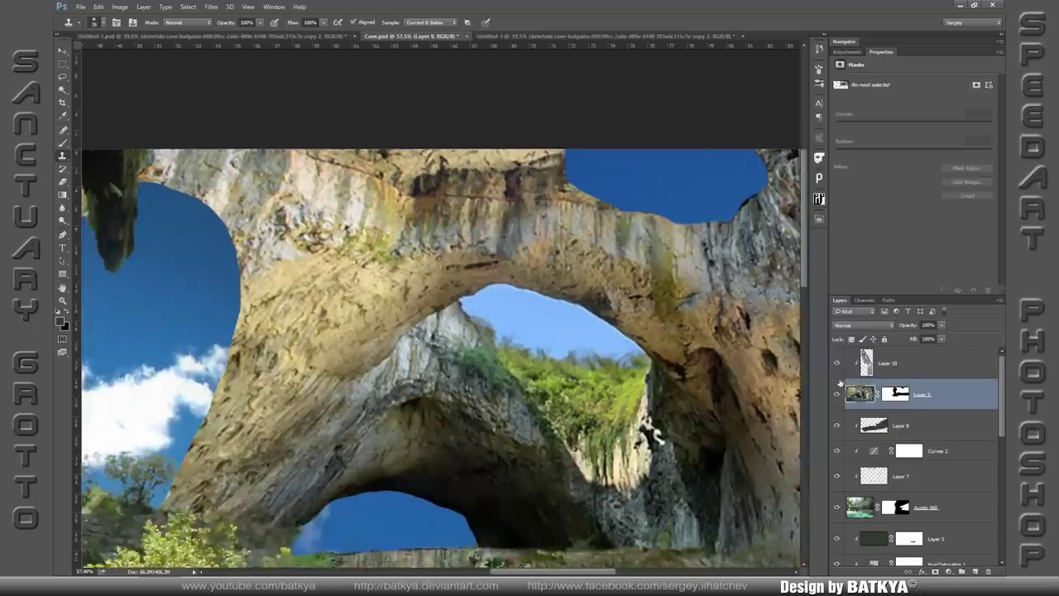
# On Layer 9, select the blue sky hole by colour range, fill it and expand the selection.
pyautogui.click(188, 7)
pyautogui.click(231, 102)
pyautogui.press('Return')
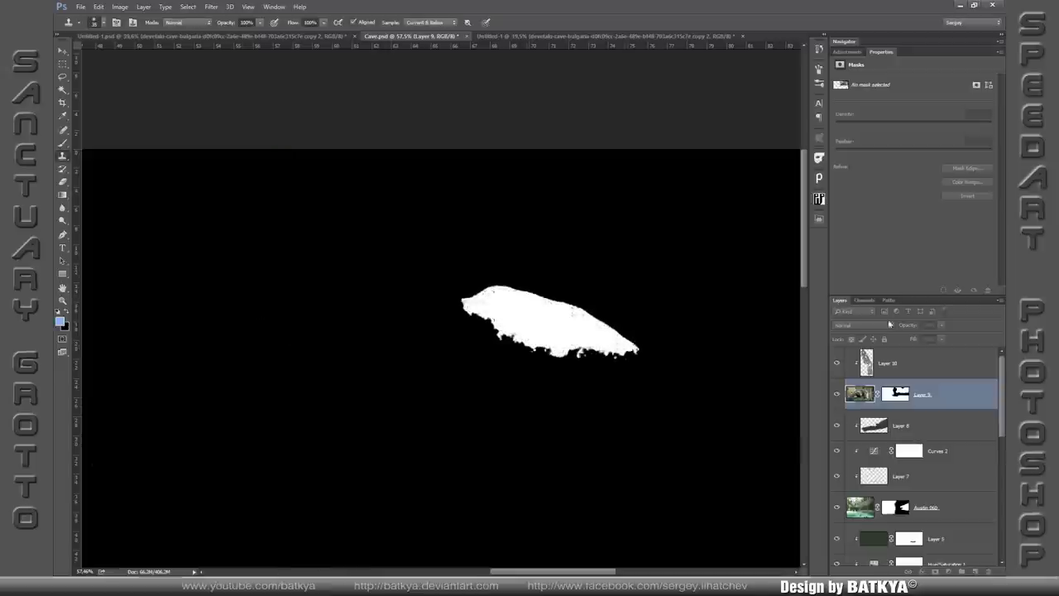
pyautogui.press('b')
pyautogui.hotkey('alt', 'BackSpace')
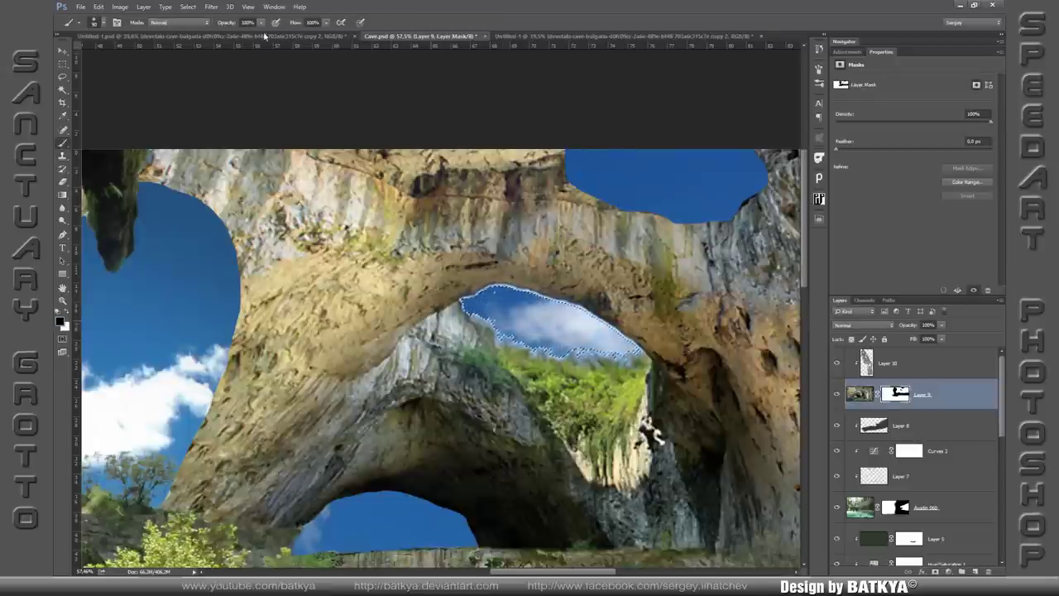
pyautogui.click(188, 7)
pyautogui.click(344, 147)
pyautogui.press('Return')
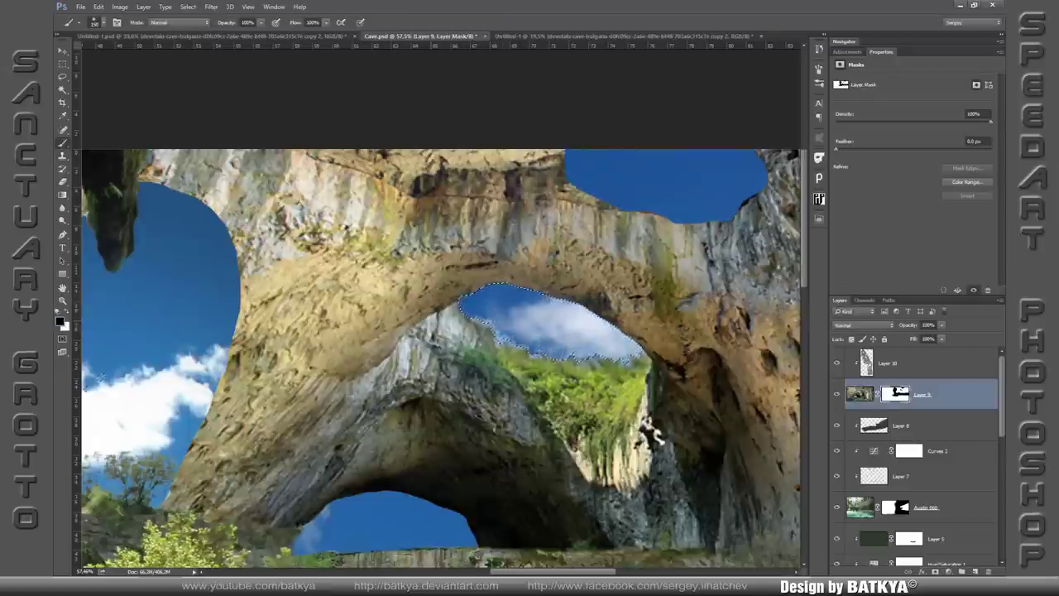
pyautogui.hotkey('ctrl', 'd')
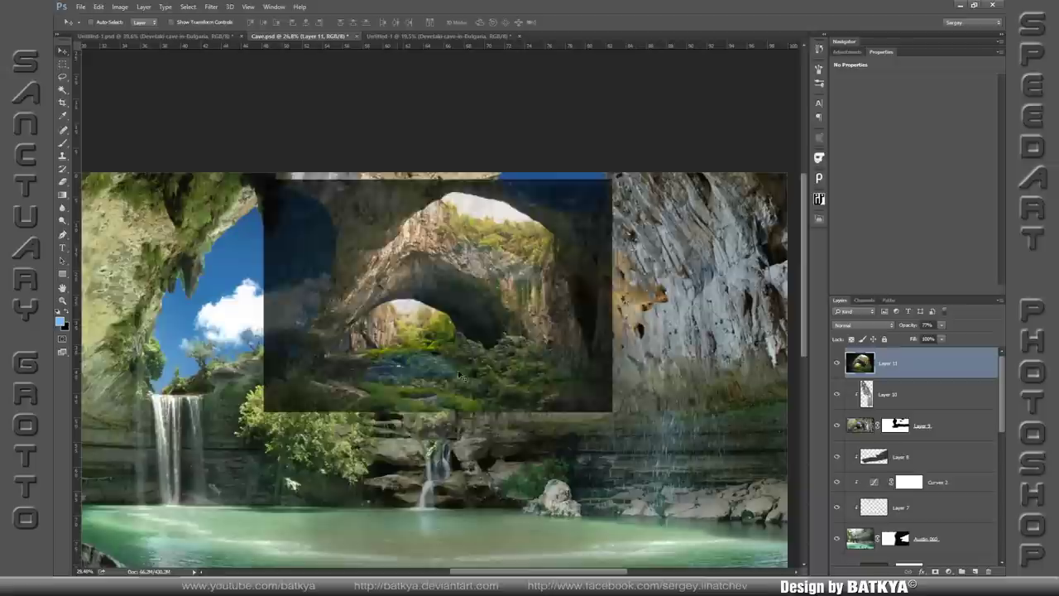
# Position the pasted cave photo centrally, add a layer mask, and hide its hard edges.
pyautogui.moveTo(465, 341); pyautogui.dragTo(474, 397)
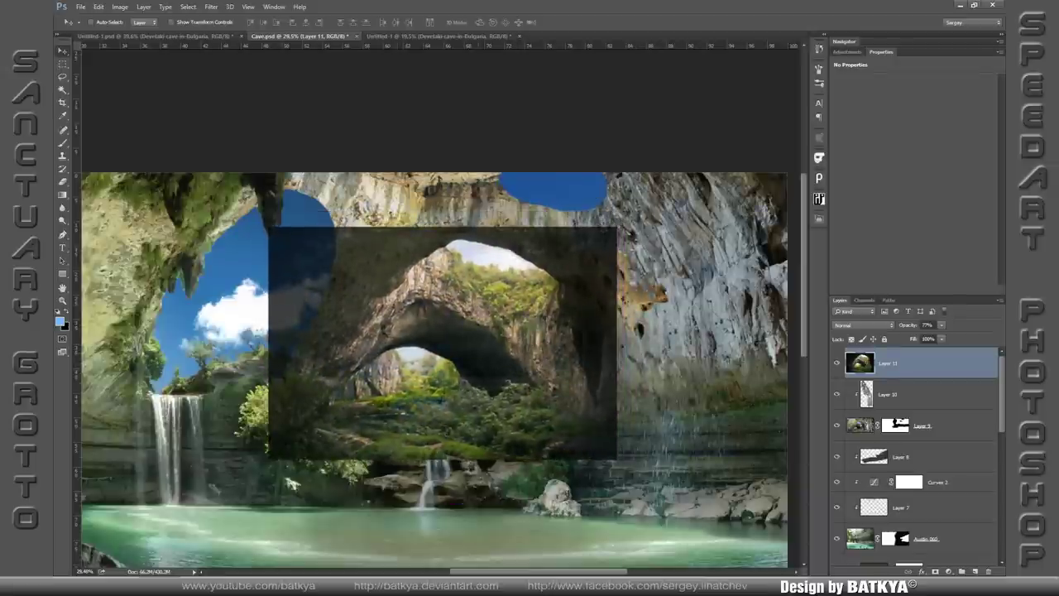
pyautogui.click(921, 571)
pyautogui.press('b')
pyautogui.press('d')
pyautogui.moveTo(326, 328); pyautogui.dragTo(418, 200)
pyautogui.moveTo(398, 236)
pyautogui.mouseDown()
pyautogui.moveTo(422, 331)
pyautogui.moveTo(497, 248)
pyautogui.mouseUp()
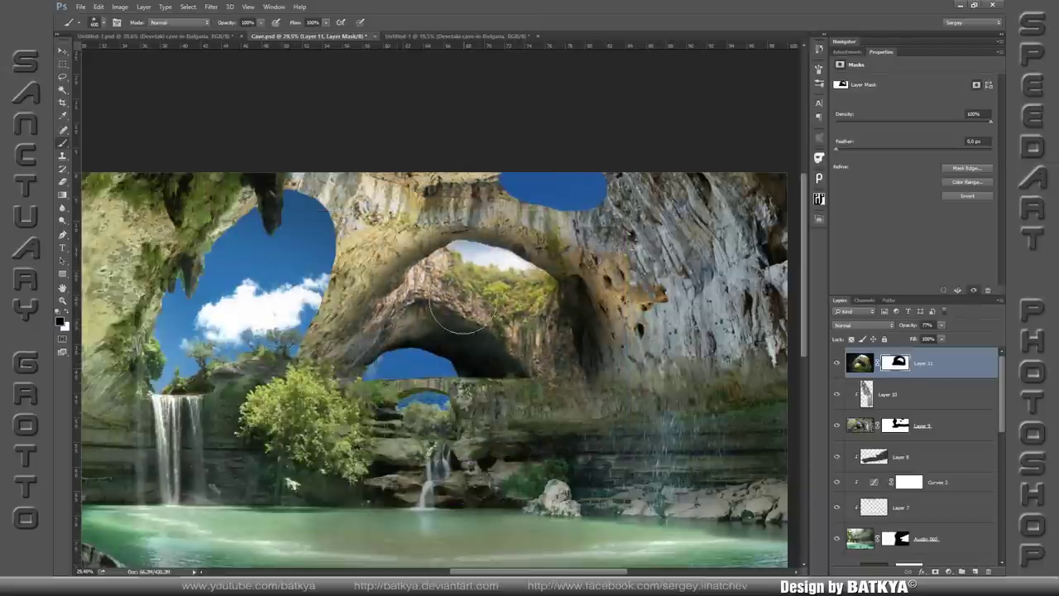
pyautogui.scroll(3, 473, 240)
pyautogui.moveTo(348, 314)
pyautogui.mouseDown()
pyautogui.moveTo(455, 219)
pyautogui.moveTo(629, 289)
pyautogui.moveTo(662, 496)
pyautogui.mouseUp()
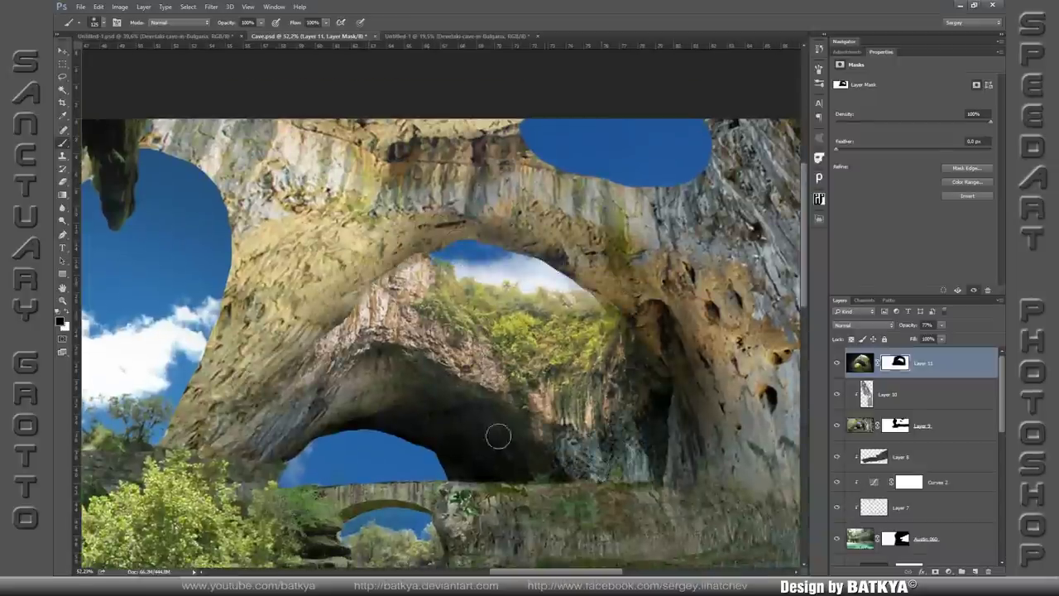
pyautogui.write('100')
# Mask the cave photo to reveal sky through the central arch and soften the cliff beside the greenery.
pyautogui.press('Return')
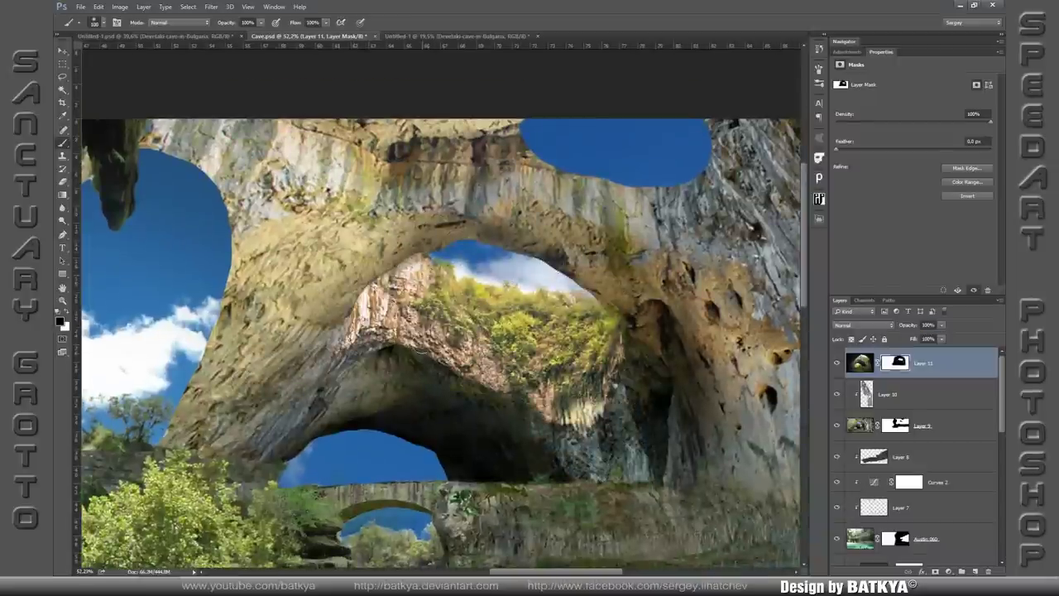
pyautogui.scroll(3, 468, 260)
pyautogui.moveTo(467, 260); pyautogui.dragTo(627, 259)
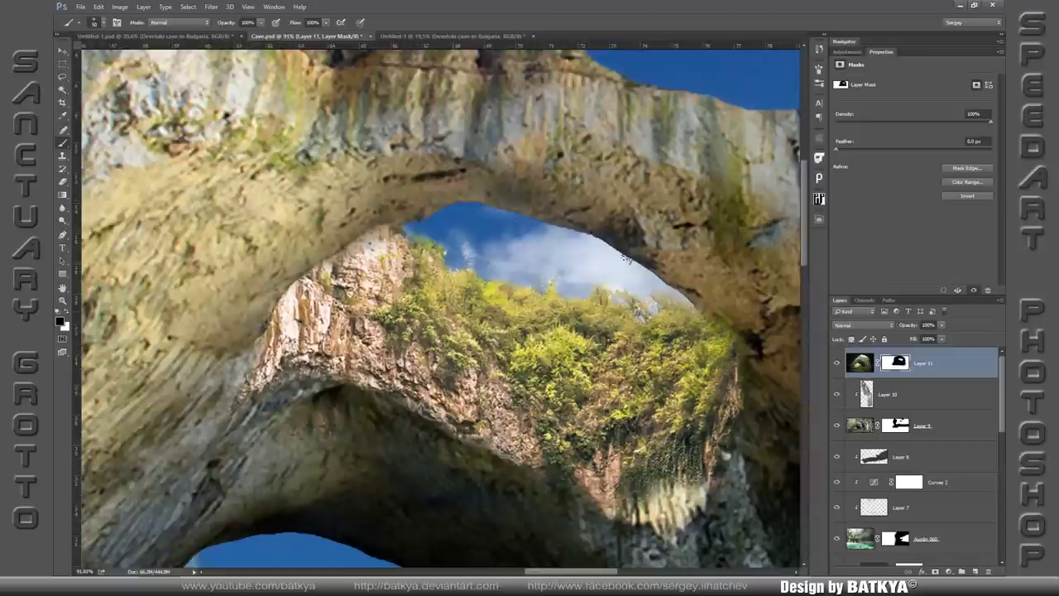
pyautogui.moveTo(716, 317); pyautogui.dragTo(728, 459)
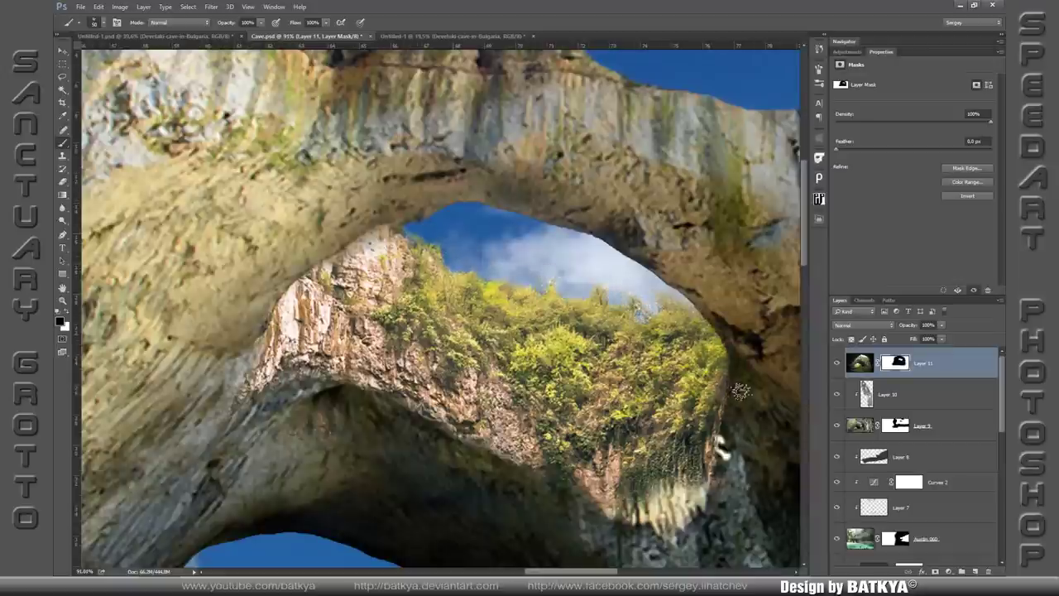
pyautogui.press('x')
pyautogui.press('5')
pyautogui.moveTo(712, 389)
pyautogui.mouseDown()
pyautogui.moveTo(674, 513)
pyautogui.moveTo(697, 517)
pyautogui.mouseUp()
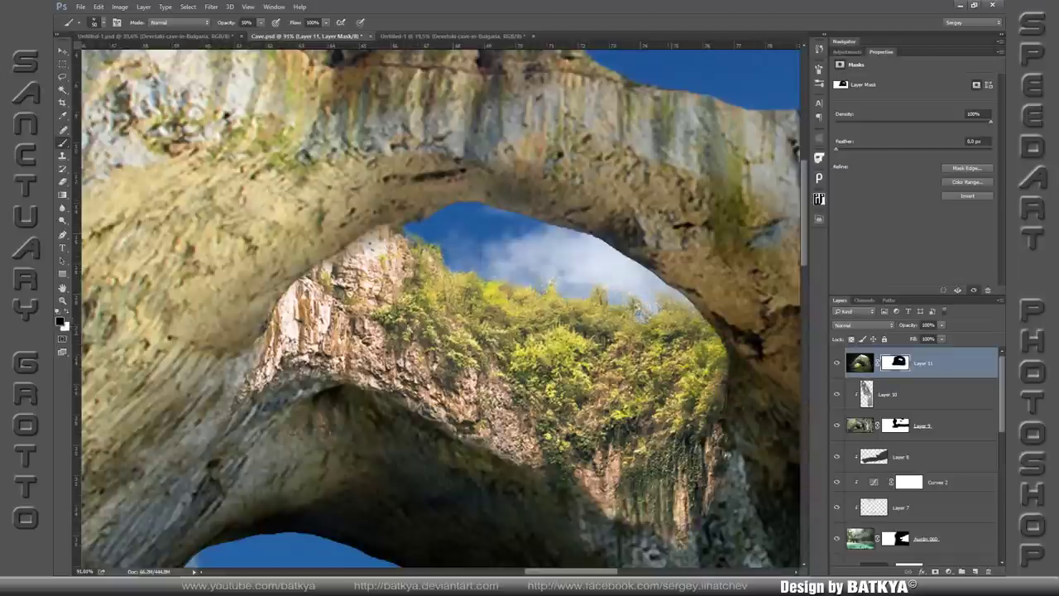
pyautogui.moveTo(461, 441); pyautogui.dragTo(517, 459)
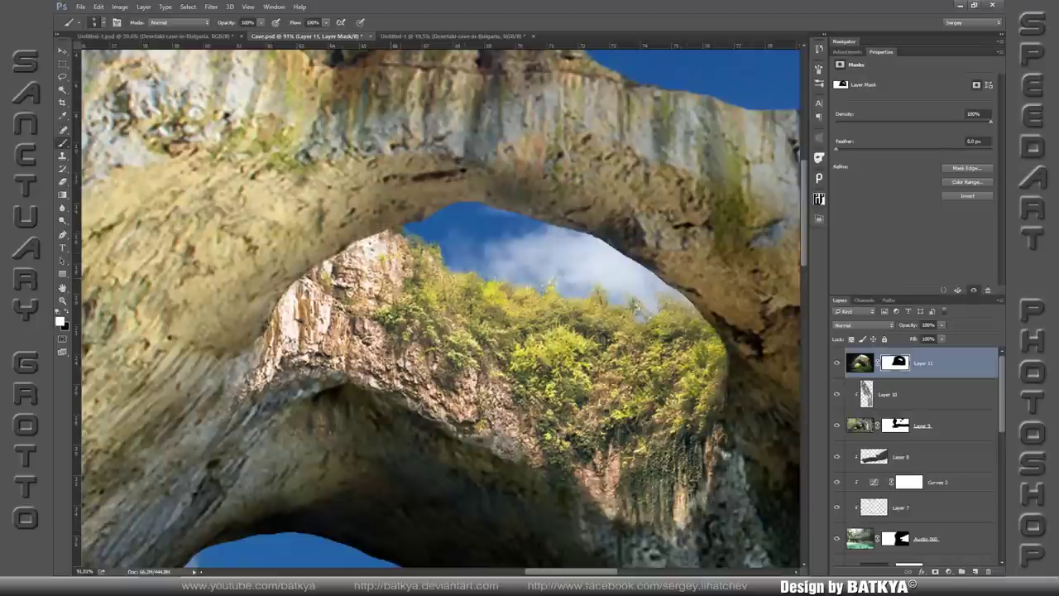
pyautogui.moveTo(285, 319); pyautogui.dragTo(530, 447)
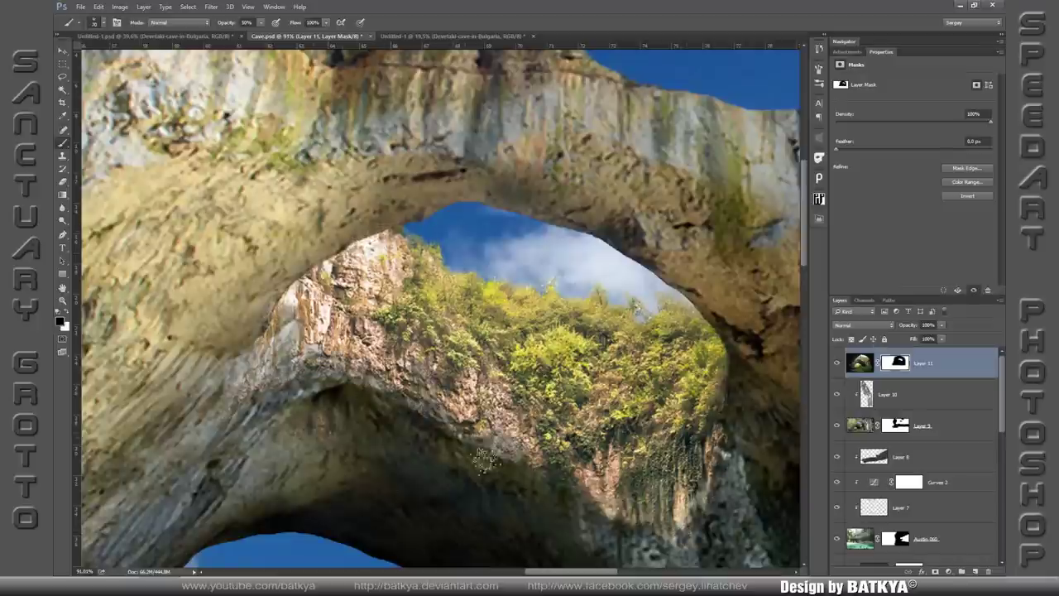
# With a 300 px brush at 50%, blend the rock wall into the cave.
pyautogui.scroll(-4, 530, 447)
pyautogui.rightClick(543, 357)
pyautogui.write('300')
pyautogui.press('Return')
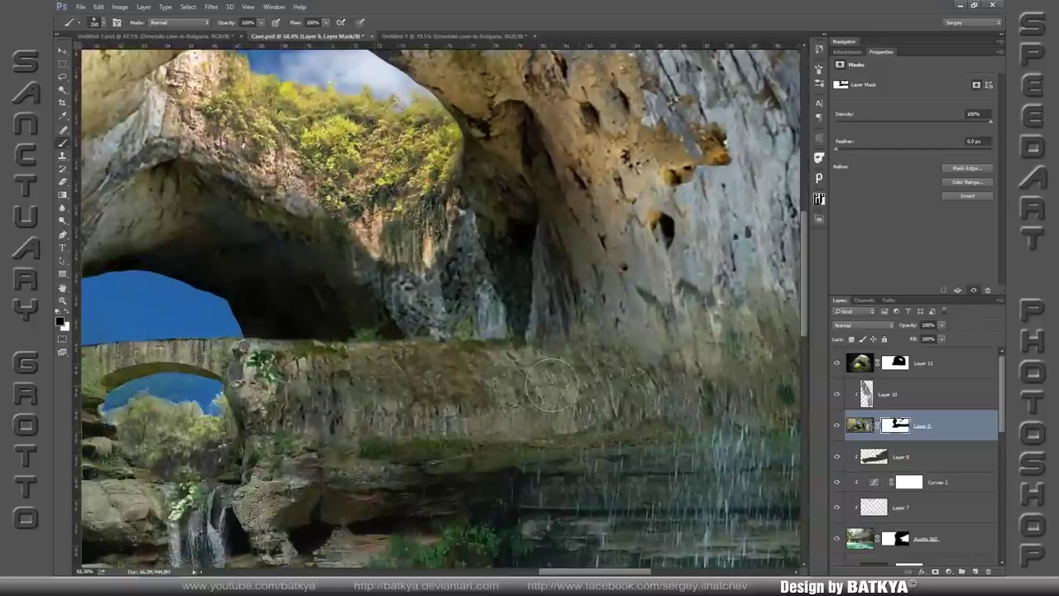
pyautogui.press('5')
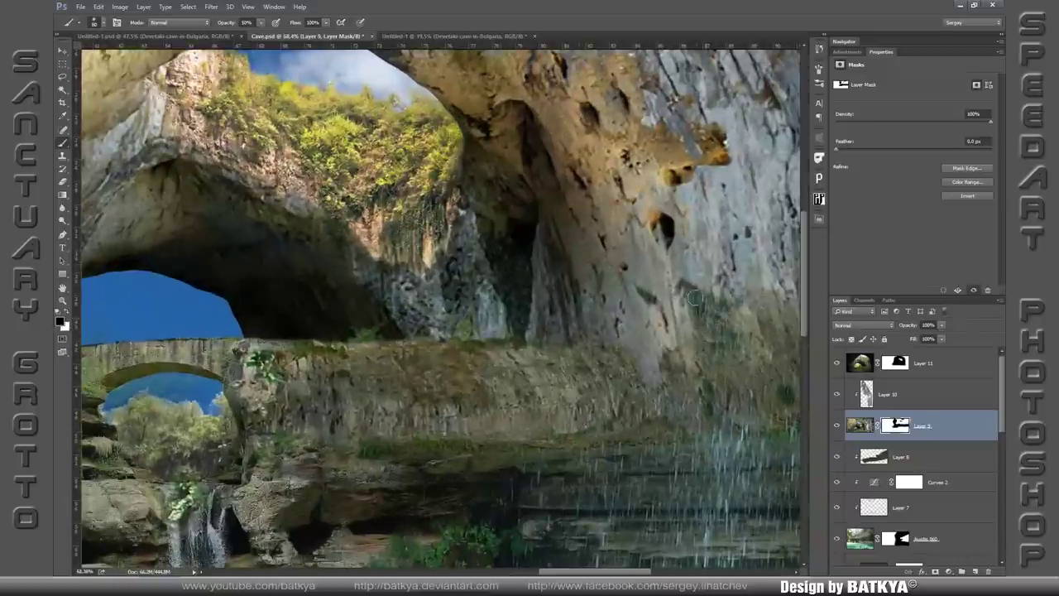
pyautogui.moveTo(639, 356)
pyautogui.mouseDown()
pyautogui.moveTo(695, 314)
pyautogui.moveTo(566, 306)
pyautogui.mouseUp()
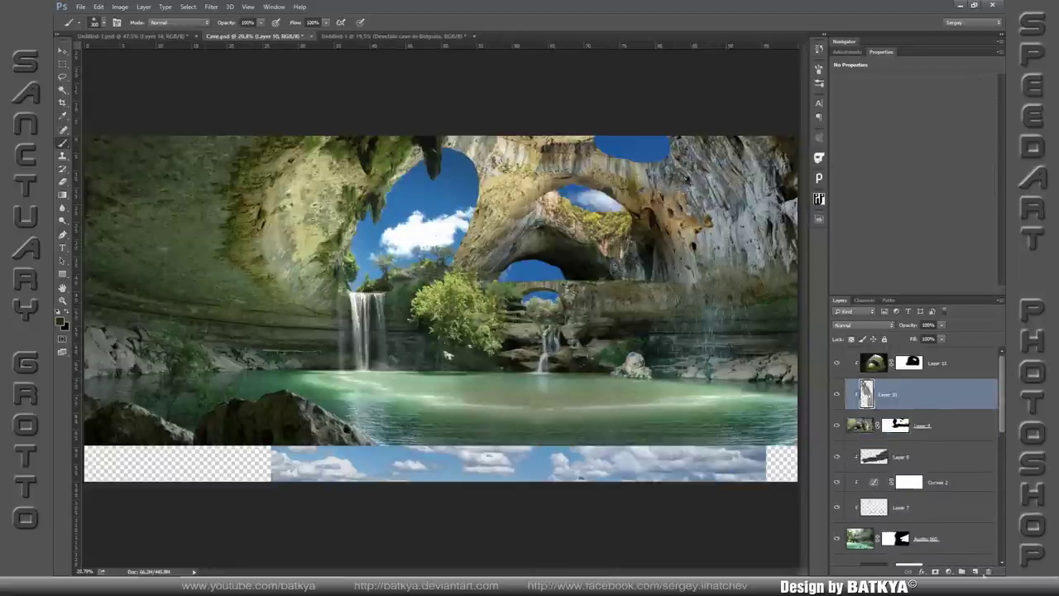
# Paint dark shading over the rock on the Multiply shading layer.
pyautogui.moveTo(611, 302); pyautogui.dragTo(662, 223)
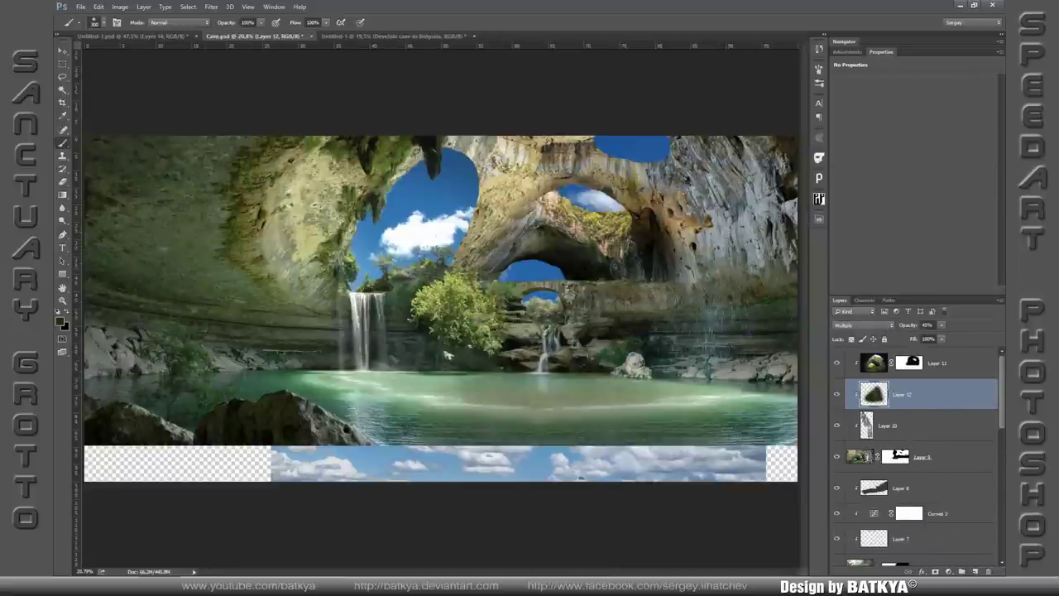
pyautogui.moveTo(600, 273)
pyautogui.mouseDown()
pyautogui.moveTo(643, 227)
pyautogui.moveTo(655, 257)
pyautogui.mouseUp()
pyautogui.press('5')
pyautogui.press('2')
# Add a Curves adjustment above Layer 11 with an RGB point at 161/157.
pyautogui.click(927, 365)
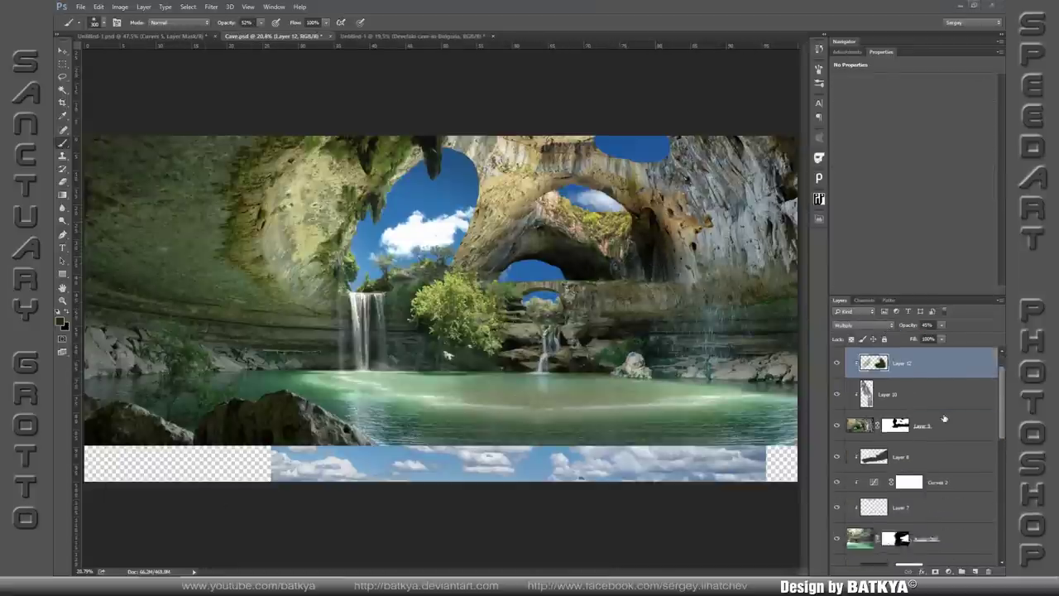
pyautogui.click(949, 571)
pyautogui.click(919, 414)
pyautogui.click(902, 94)
pyautogui.click(899, 114)
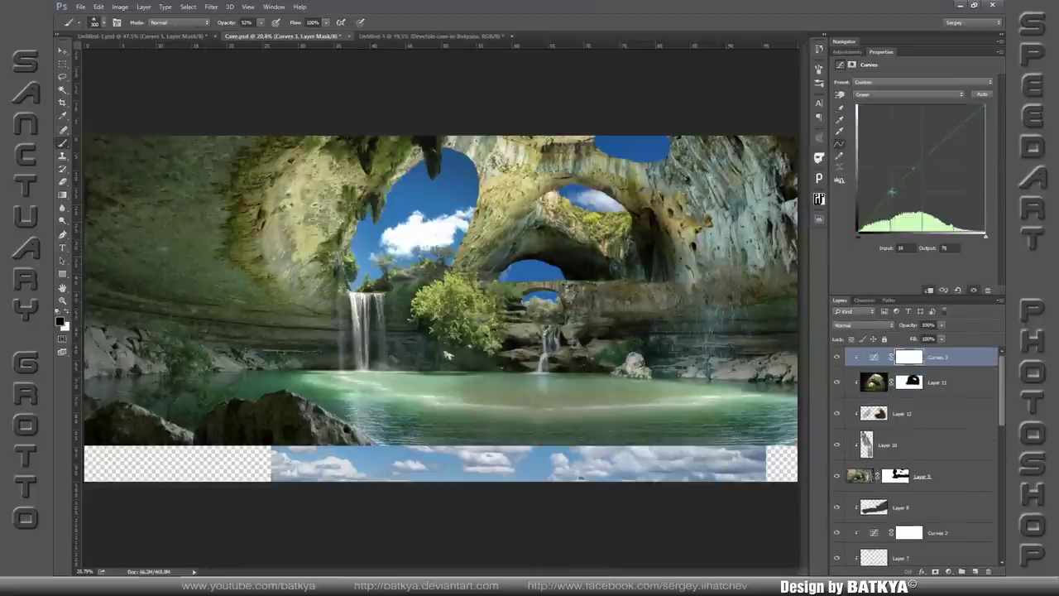
pyautogui.click(910, 94)
pyautogui.click(877, 97)
pyautogui.click(939, 154)
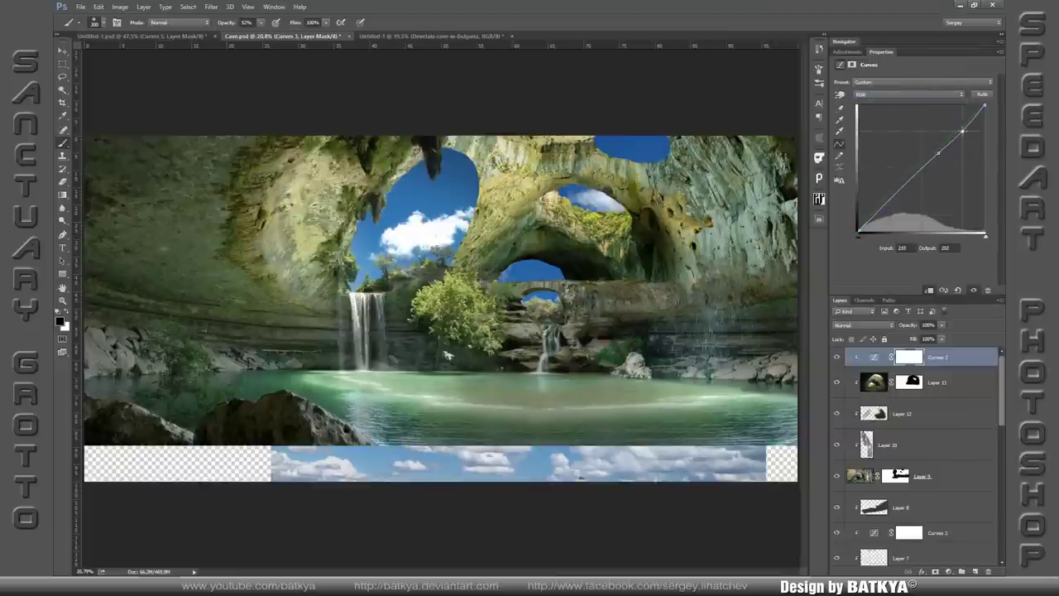
# Paste the second cave photo on the right behind a black mask, revealing its top.
pyautogui.hotkey('ctrl', 'v')
pyautogui.moveTo(447, 354); pyautogui.dragTo(675, 263)
pyautogui.keyDown('alt'); pyautogui.click(936, 571); pyautogui.keyUp('alt')
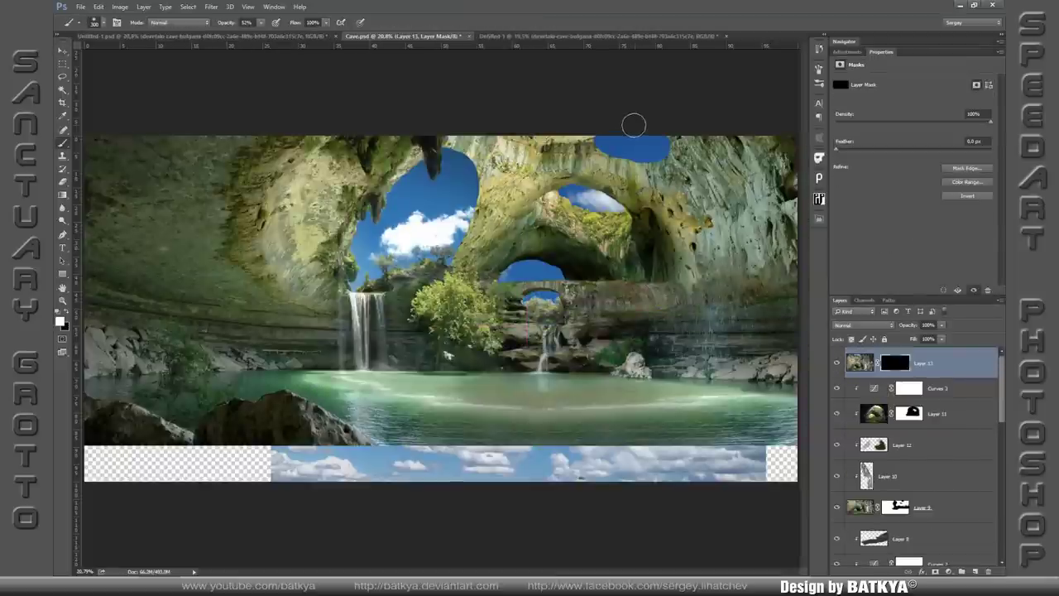
pyautogui.moveTo(634, 125); pyautogui.dragTo(670, 149)
pyautogui.scroll(5, 460, 237)
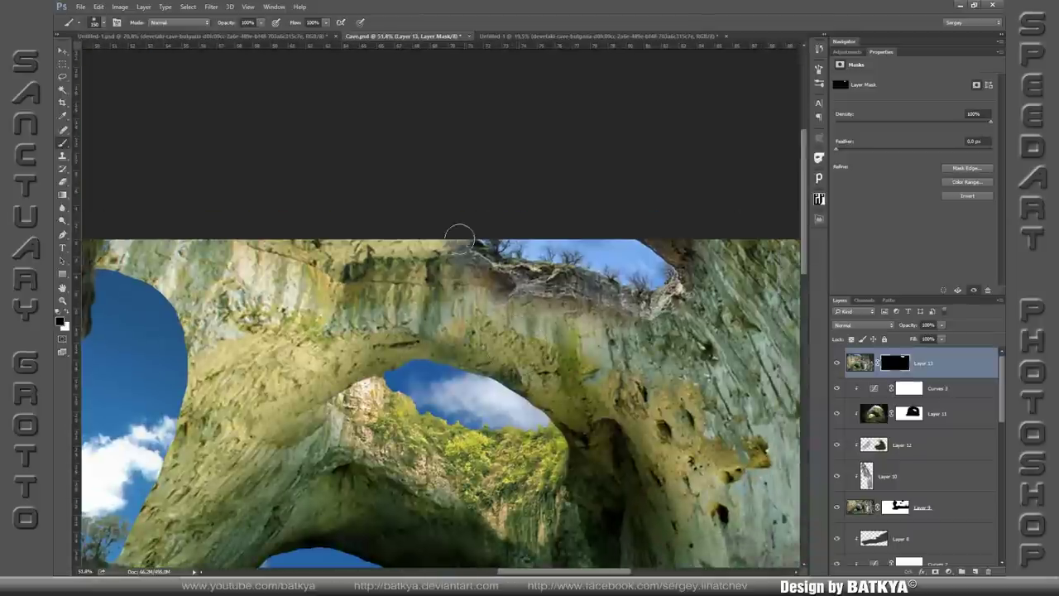
pyautogui.press('x')
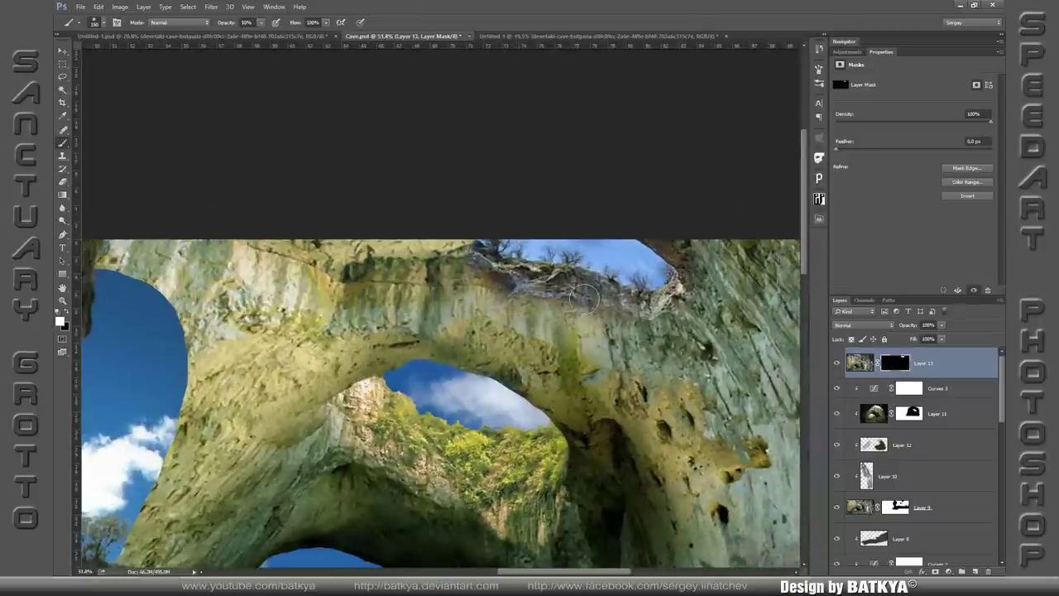
# Select Layer 13's sky by colour range to refine its mask.
pyautogui.click(859, 362)
pyautogui.click(187, 7)
pyautogui.click(207, 120)
pyautogui.click(644, 262)
pyautogui.press('Return')
pyautogui.press('b')
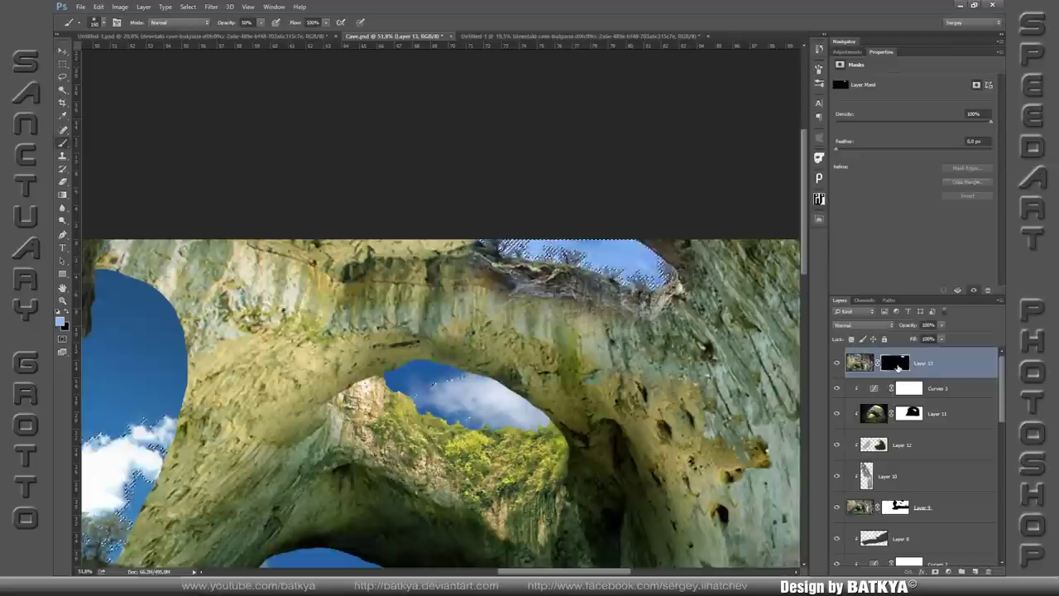
# Place a Curves copy above Layer 13 and paint a blue Multiply sky wash on a new layer.
pyautogui.hotkey('ctrl', 'd')
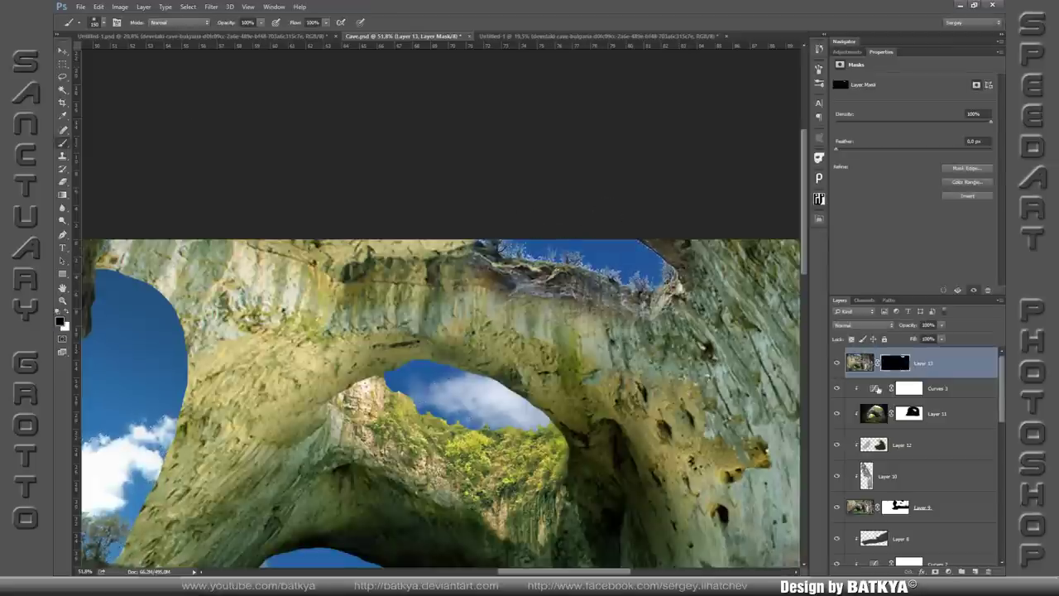
pyautogui.moveTo(878, 388); pyautogui.dragTo(877, 356)
pyautogui.hotkey('ctrl', 'shift', 'alt', 'n')
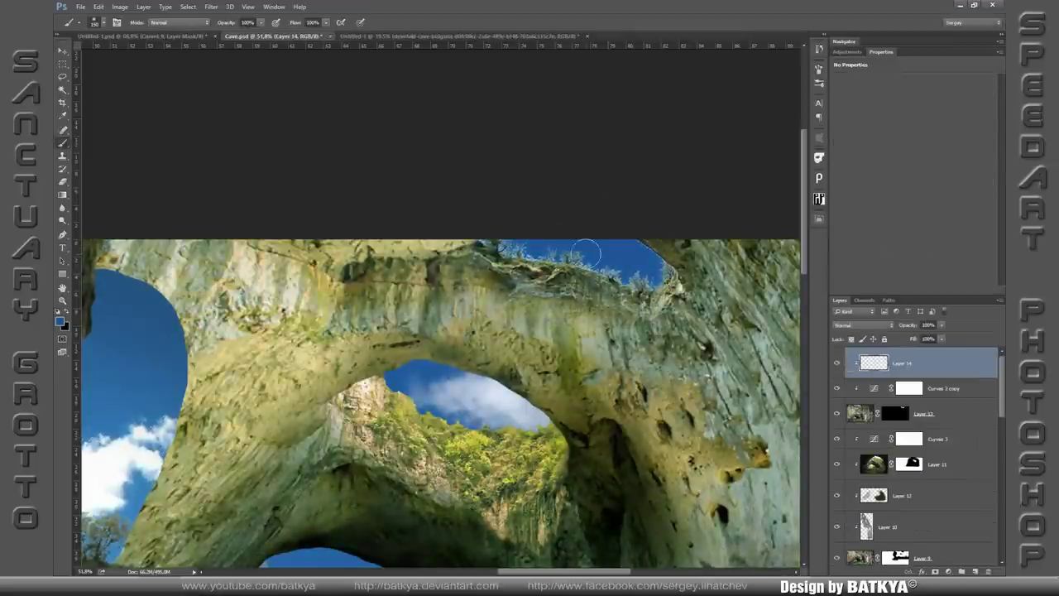
pyautogui.moveTo(497, 244); pyautogui.dragTo(666, 277)
pyautogui.hotkey('shift', 'alt', 'm')
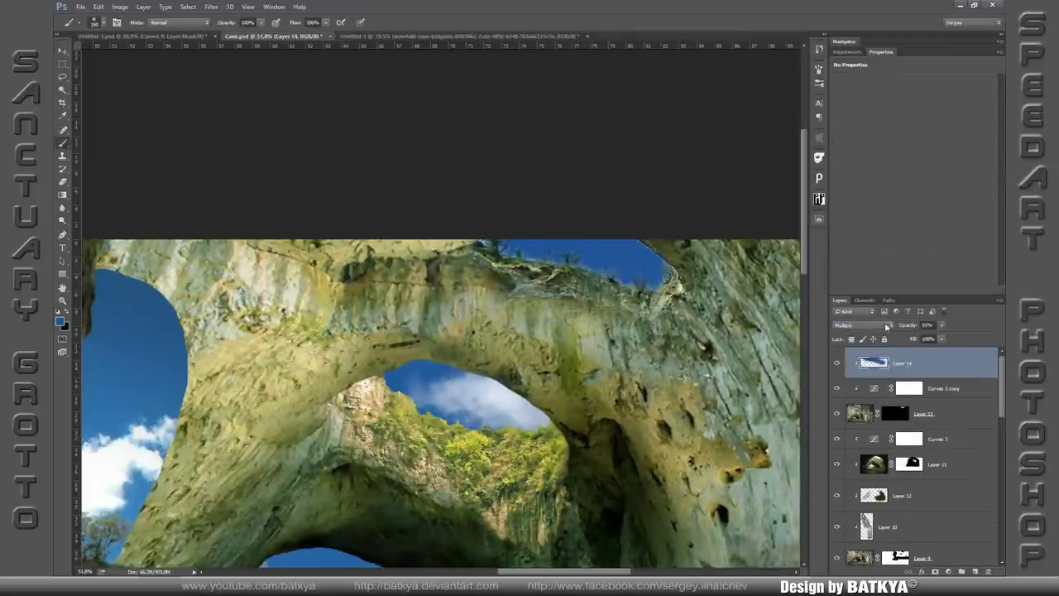
# Add a Hue/Saturation adjustment clipped to Layer 11.
pyautogui.click(935, 465)
pyautogui.click(949, 571)
pyautogui.click(952, 438)
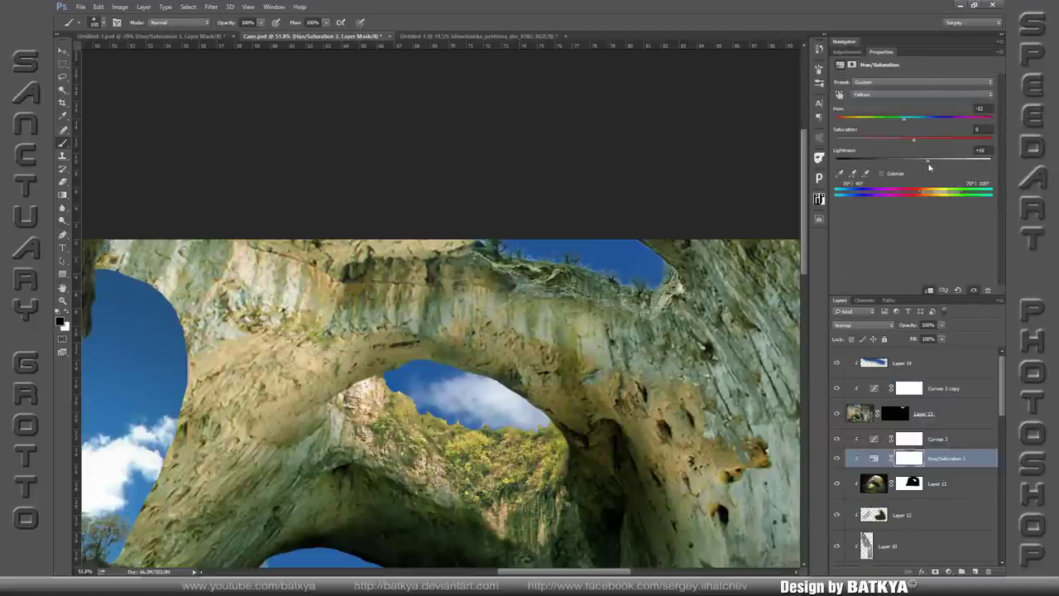
# Invert the Hue/Saturation 2 mask to black so the yellow shift is hidden.
pyautogui.click(912, 462)
pyautogui.hotkey('ctrl', 'i')
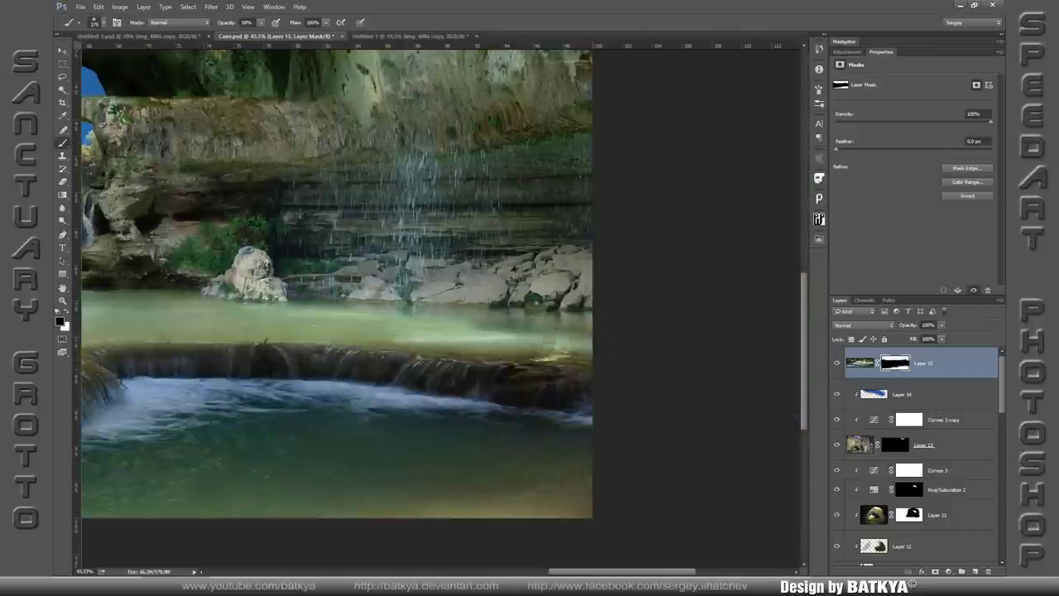
# Brighten a lagoon water band, then clone darker water at 50% over the lower lagoon on Layer 16.
pyautogui.moveTo(274, 343); pyautogui.dragTo(582, 341)
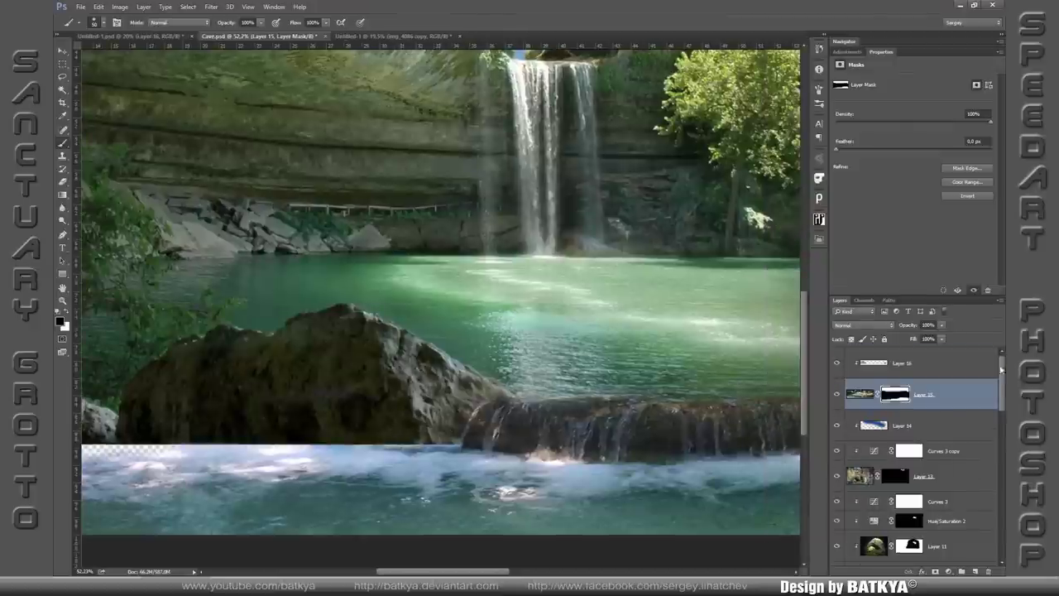
pyautogui.click(977, 364)
pyautogui.press('s')
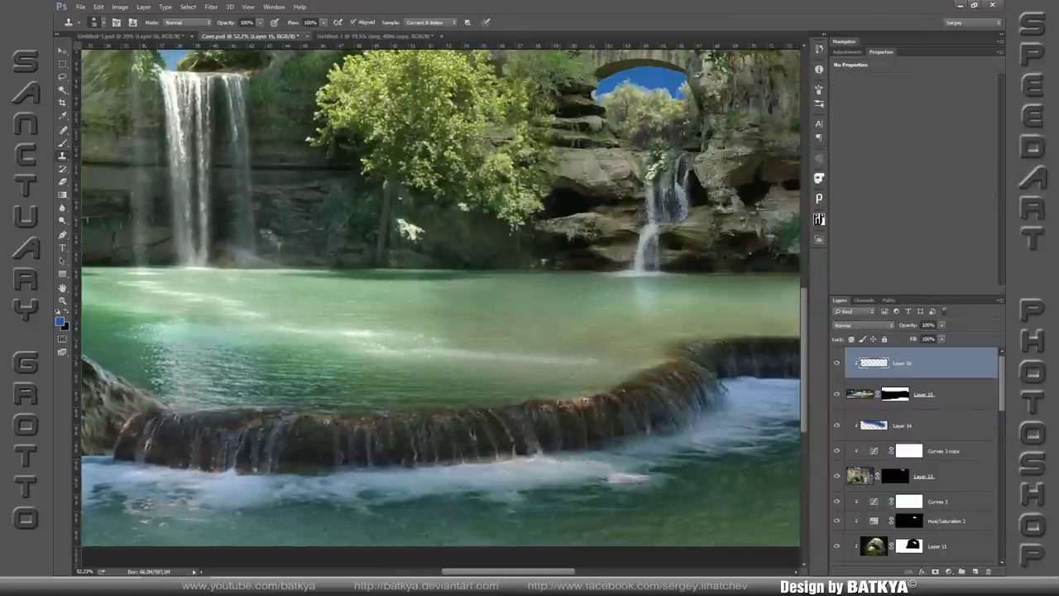
pyautogui.hscroll(5, 503, 469)
pyautogui.hscroll(5, 533, 459)
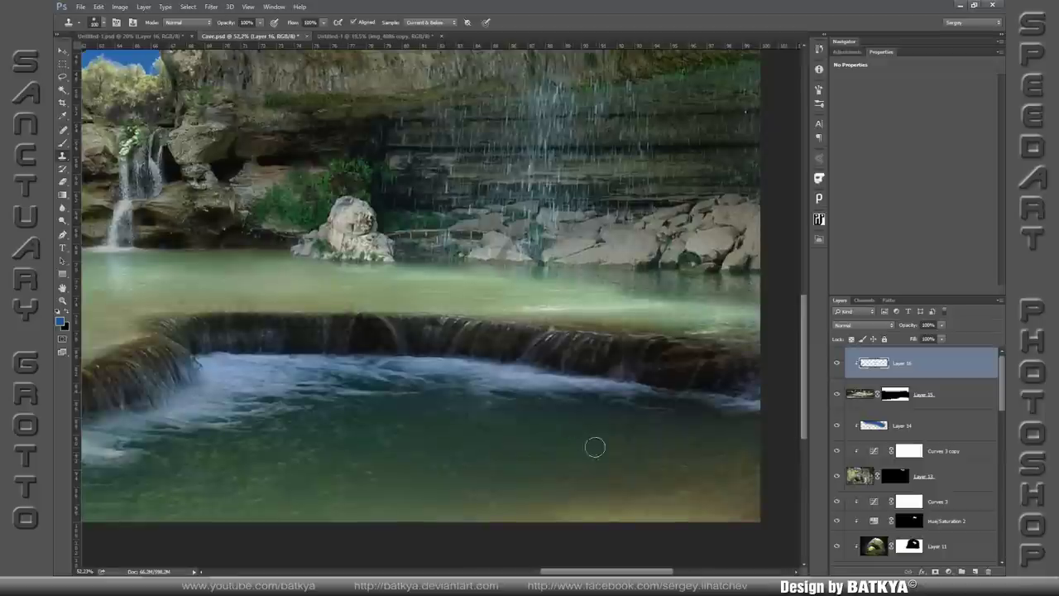
pyautogui.press('5')
pyautogui.moveTo(595, 447)
pyautogui.mouseDown()
pyautogui.moveTo(503, 502)
pyautogui.moveTo(575, 473)
pyautogui.moveTo(577, 483)
pyautogui.moveTo(740, 467)
pyautogui.mouseUp()
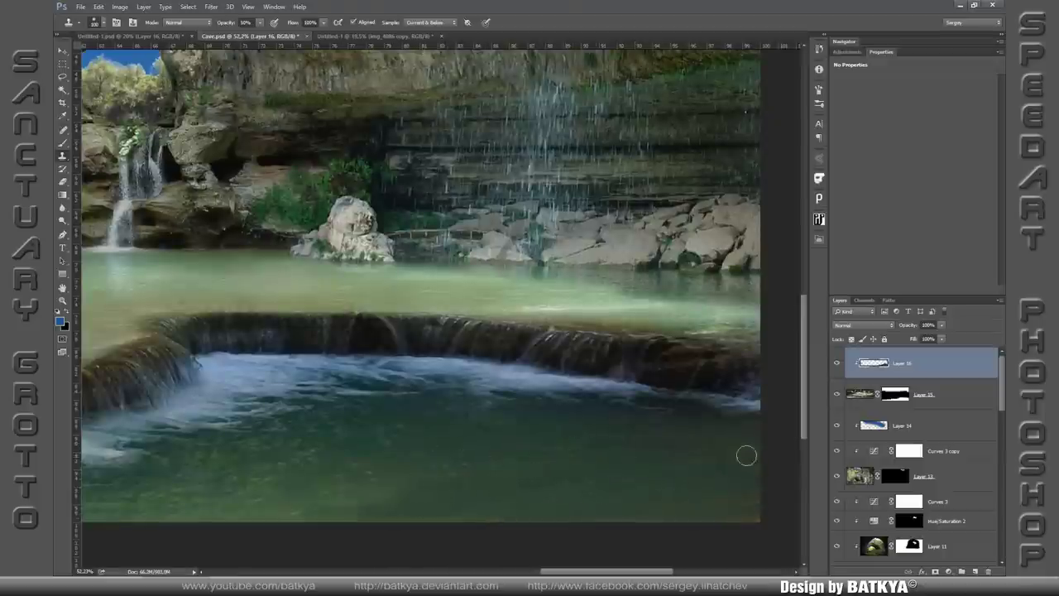
pyautogui.scroll(-3, 745, 455)
pyautogui.scroll(2, 708, 472)
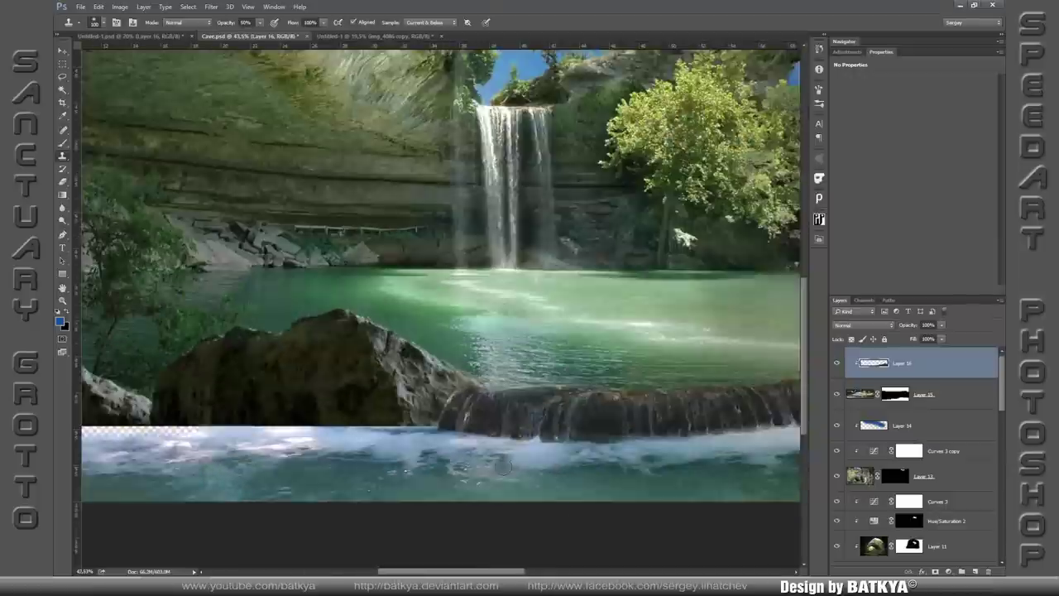
pyautogui.hscroll(-5, 644, 450)
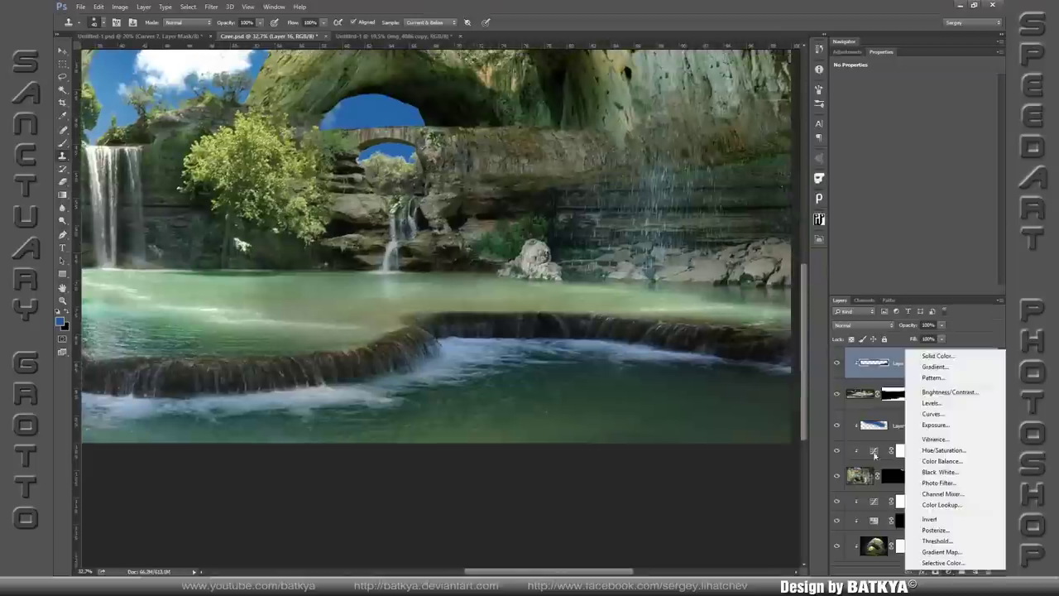
# Invert the Curves 4 mask and paint white brightening onto the cascade foam, softening part at 50%.
pyautogui.hotkey('ctrl', 'i')
pyautogui.press('b')
pyautogui.press('x')
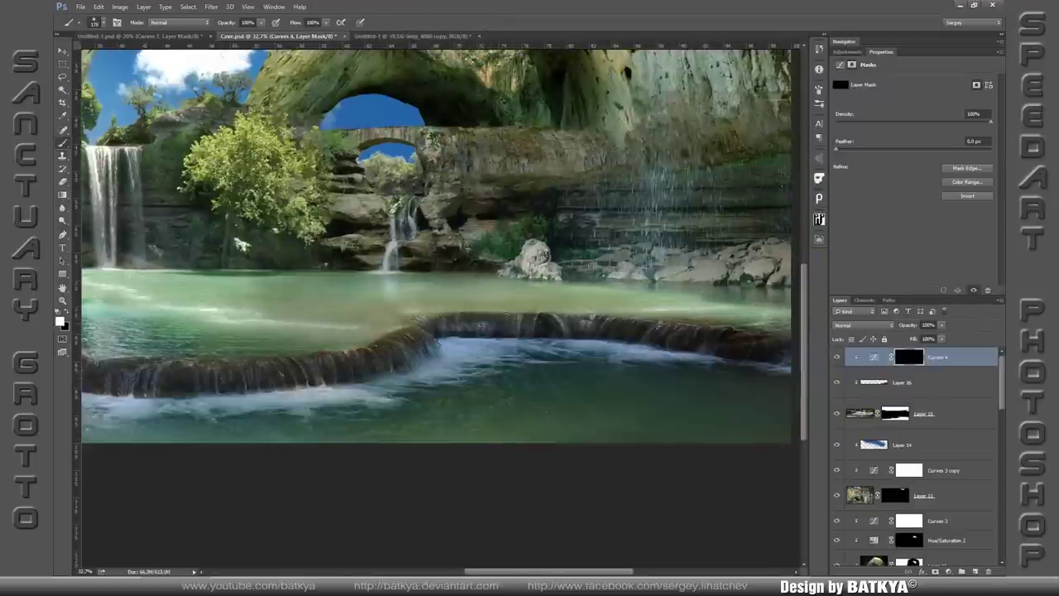
pyautogui.moveTo(414, 327); pyautogui.dragTo(629, 343)
pyautogui.moveTo(381, 302); pyautogui.dragTo(745, 315)
pyautogui.moveTo(430, 356); pyautogui.dragTo(670, 351)
pyautogui.press('x')
pyautogui.press('5')
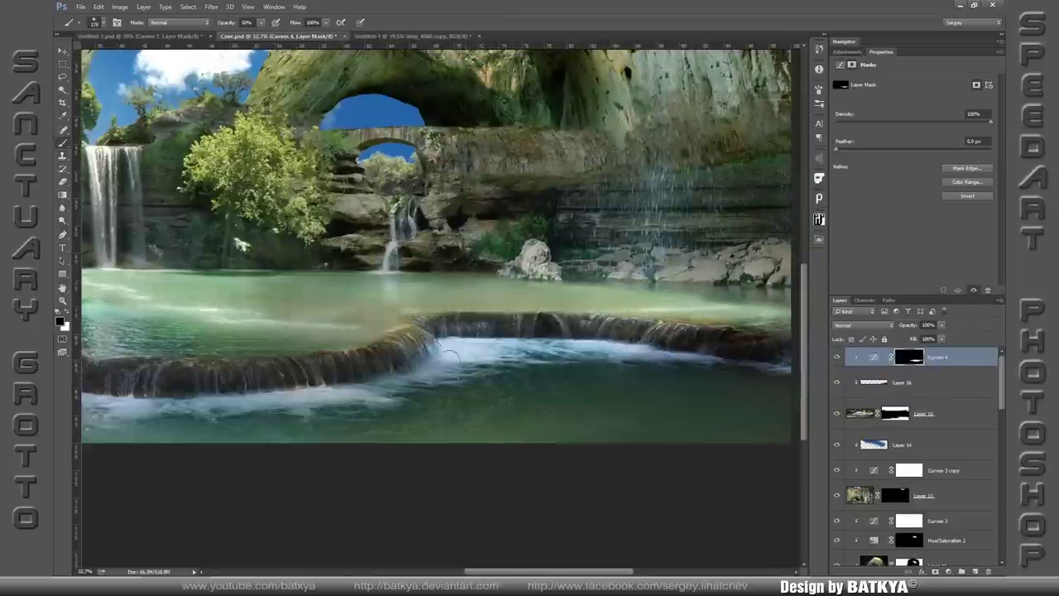
pyautogui.moveTo(439, 358); pyautogui.dragTo(629, 358)
# Add a darkening Curves 5 layer and mask its effect off the cascade.
pyautogui.click(922, 571)
pyautogui.click(935, 411)
pyautogui.moveTo(919, 165); pyautogui.dragTo(935, 187)
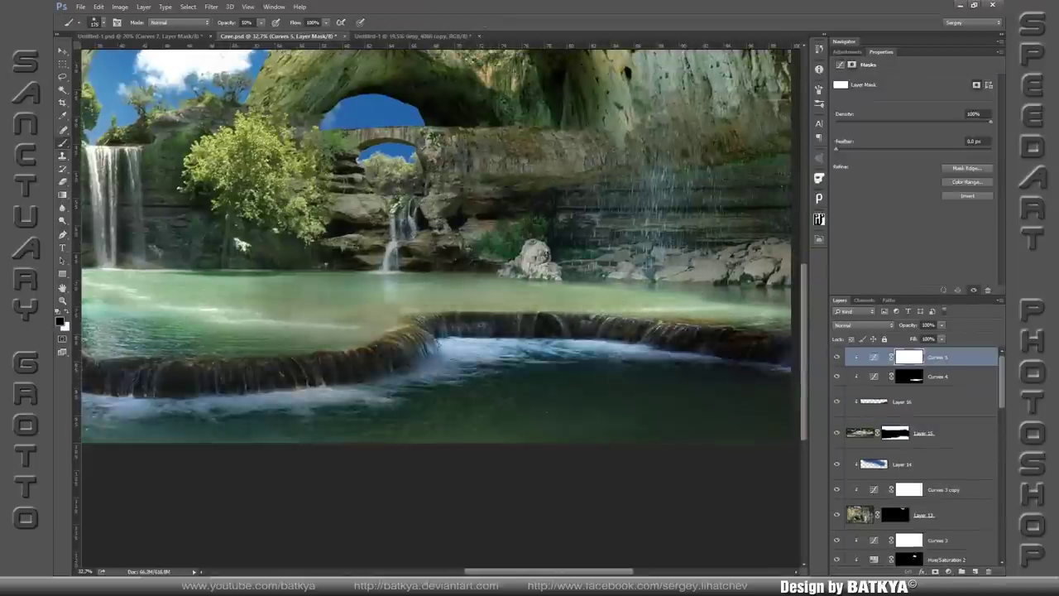
pyautogui.moveTo(546, 326)
pyautogui.mouseDown()
pyautogui.moveTo(448, 349)
pyautogui.moveTo(645, 347)
pyautogui.mouseUp()
pyautogui.press('0')
pyautogui.moveTo(579, 331); pyautogui.dragTo(737, 319)
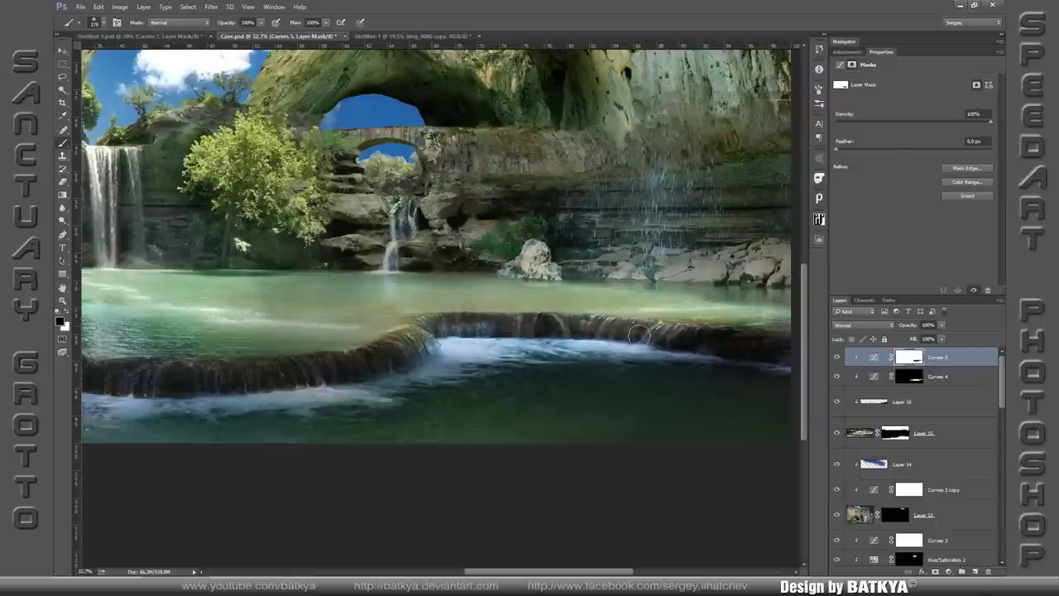
pyautogui.rightClick(642, 335)
pyautogui.scroll(-2, 666, 491)
pyautogui.doubleClick(554, 477)
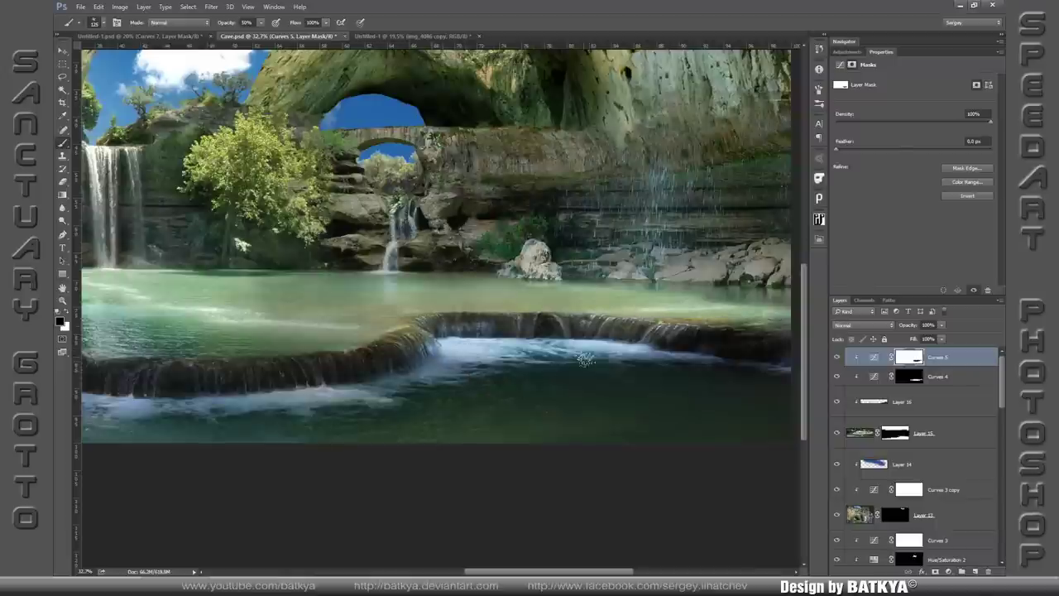
pyautogui.hotkey('alt', '[')
pyautogui.press('x')
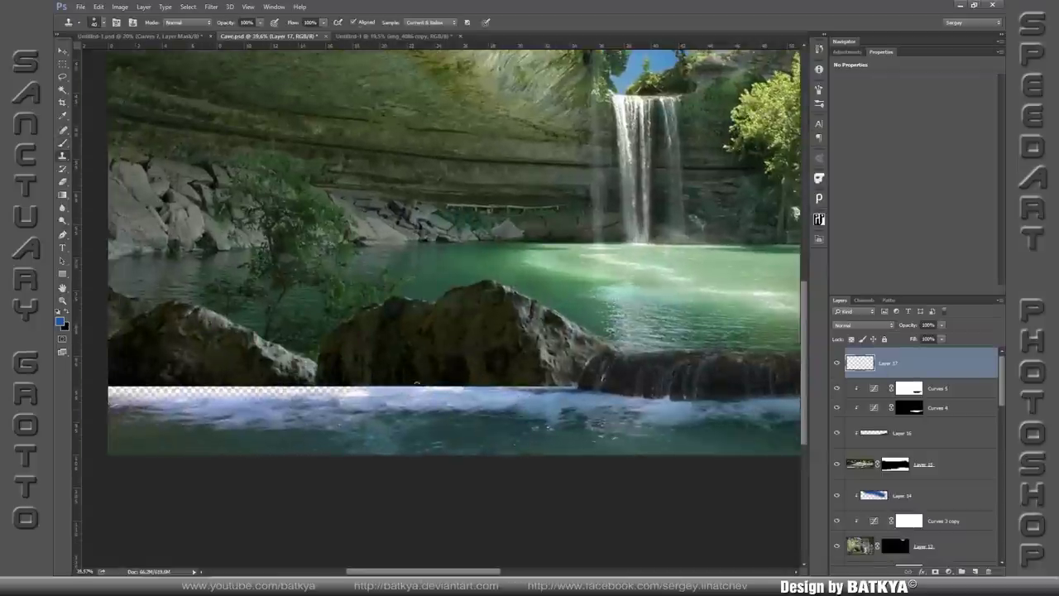
# Clone dark rock texture over the bright water gaps beneath the left and right foreground rocks.
pyautogui.moveTo(409, 390)
pyautogui.mouseDown()
pyautogui.moveTo(390, 388)
pyautogui.moveTo(472, 394)
pyautogui.mouseUp()
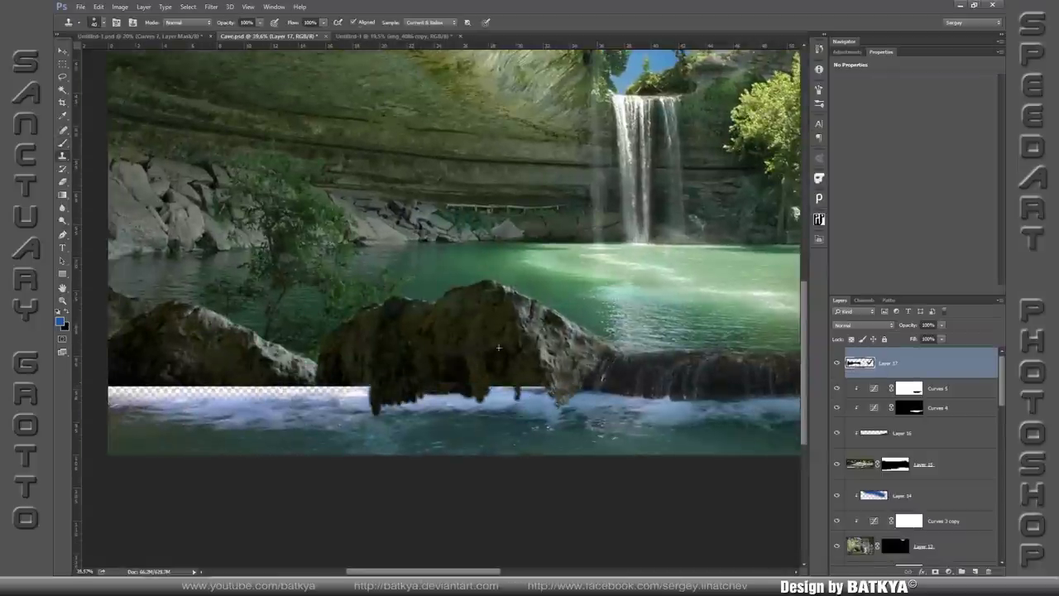
pyautogui.moveTo(479, 403)
pyautogui.mouseDown()
pyautogui.moveTo(546, 393)
pyautogui.moveTo(389, 378)
pyautogui.mouseUp()
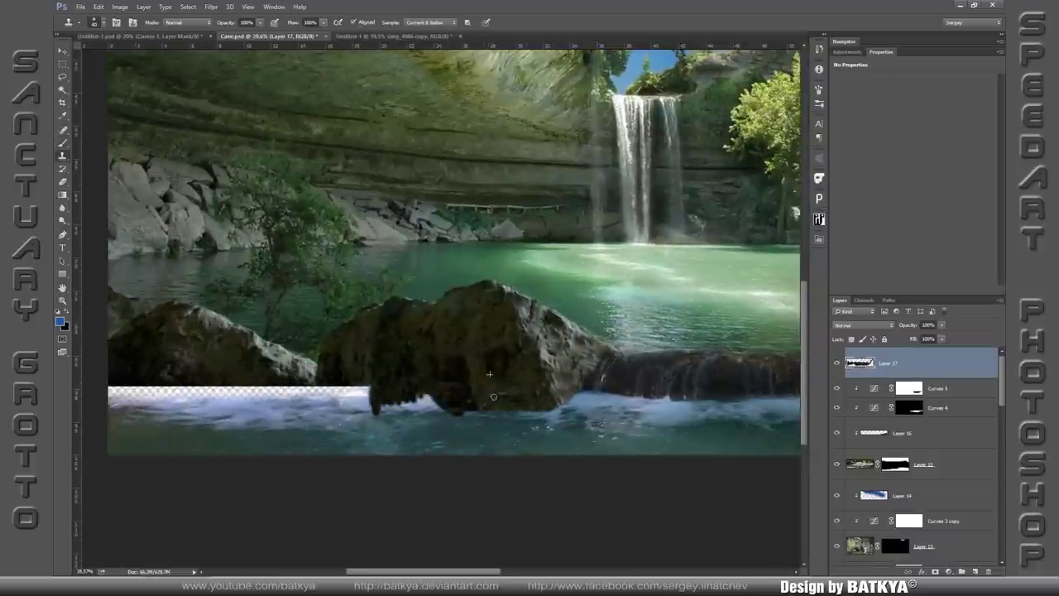
pyautogui.hscroll(-5, 493, 397)
pyautogui.click(318, 403)
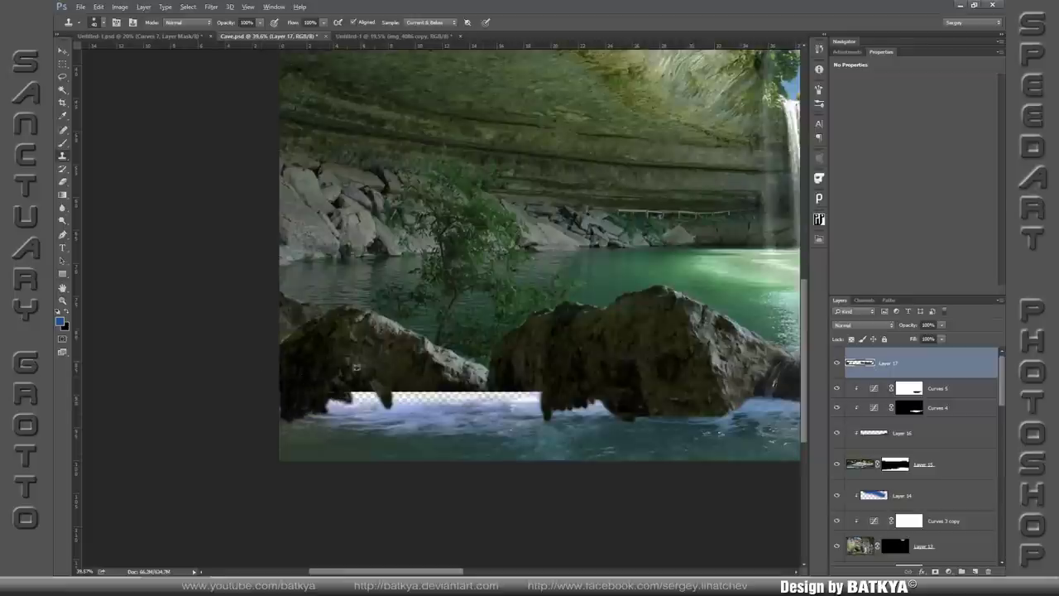
pyautogui.moveTo(352, 396); pyautogui.dragTo(310, 419)
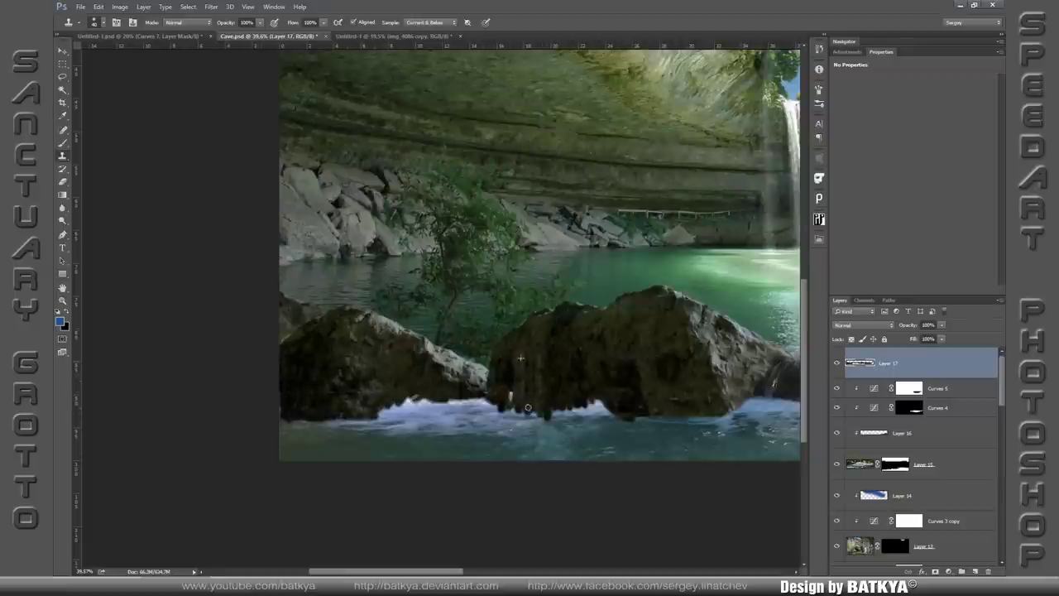
pyautogui.moveTo(528, 407); pyautogui.dragTo(599, 414)
pyautogui.moveTo(441, 405); pyautogui.dragTo(465, 407)
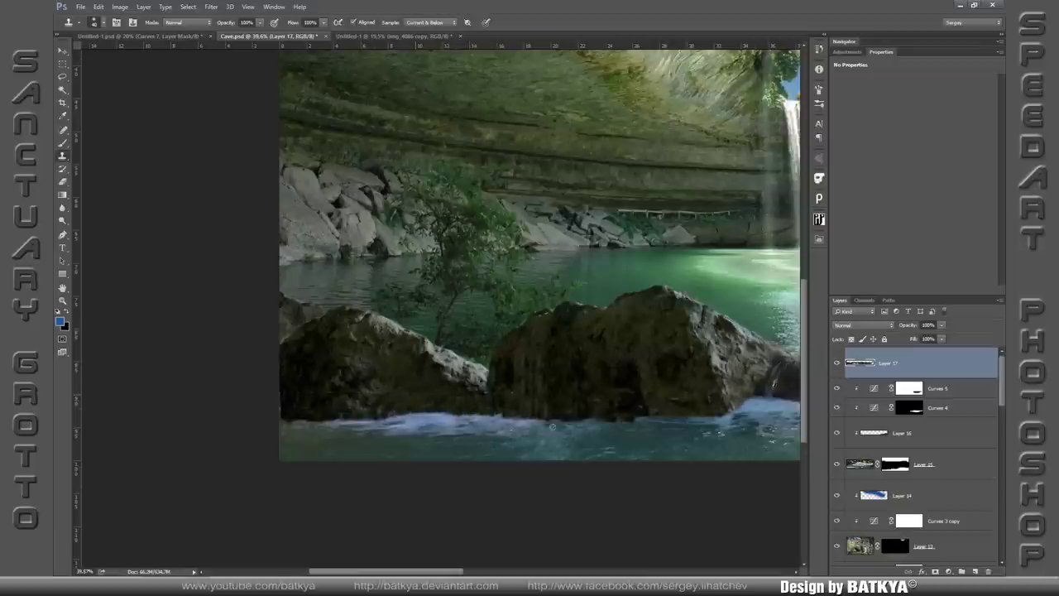
# Add a layer mask to the cloned rock layer with a brush and default colours.
pyautogui.click(949, 572)
pyautogui.press('b')
pyautogui.press('d')
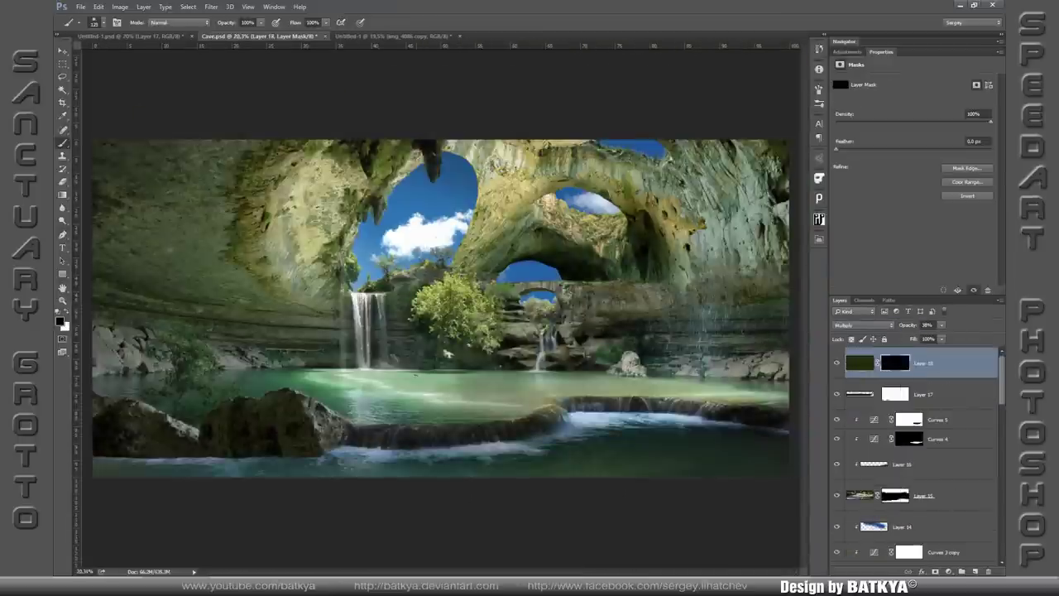
# Paint Layer 18's mask with a 500 brush to darken the cave, lower-left area and right pool.
pyautogui.press(']')
pyautogui.press(']')
pyautogui.press(']')
pyautogui.press('x')
pyautogui.moveTo(513, 372); pyautogui.dragTo(556, 139)
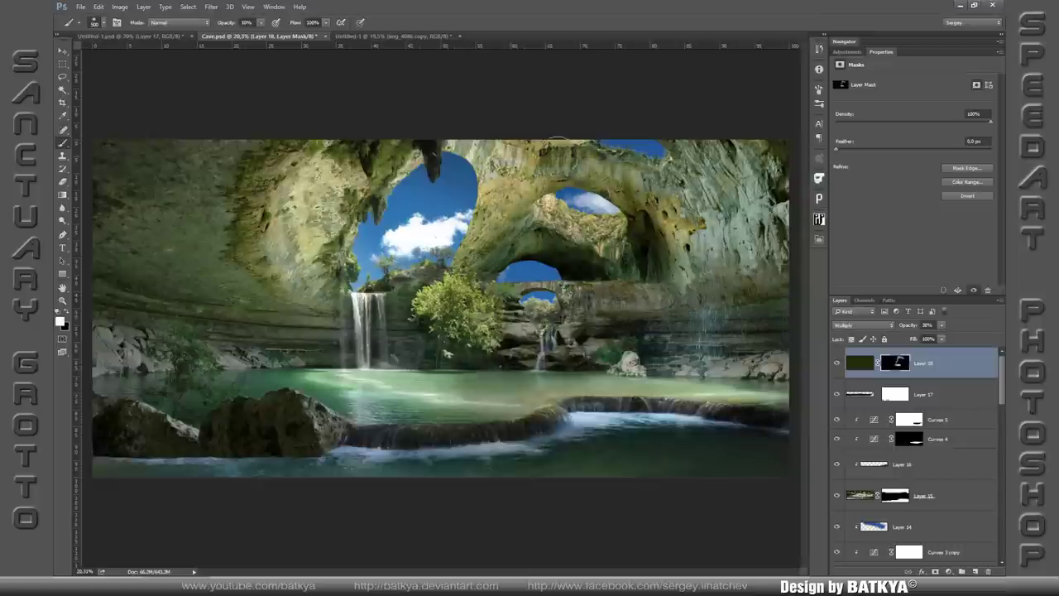
pyautogui.moveTo(91, 331); pyautogui.dragTo(202, 381)
pyautogui.moveTo(745, 372); pyautogui.dragTo(629, 348)
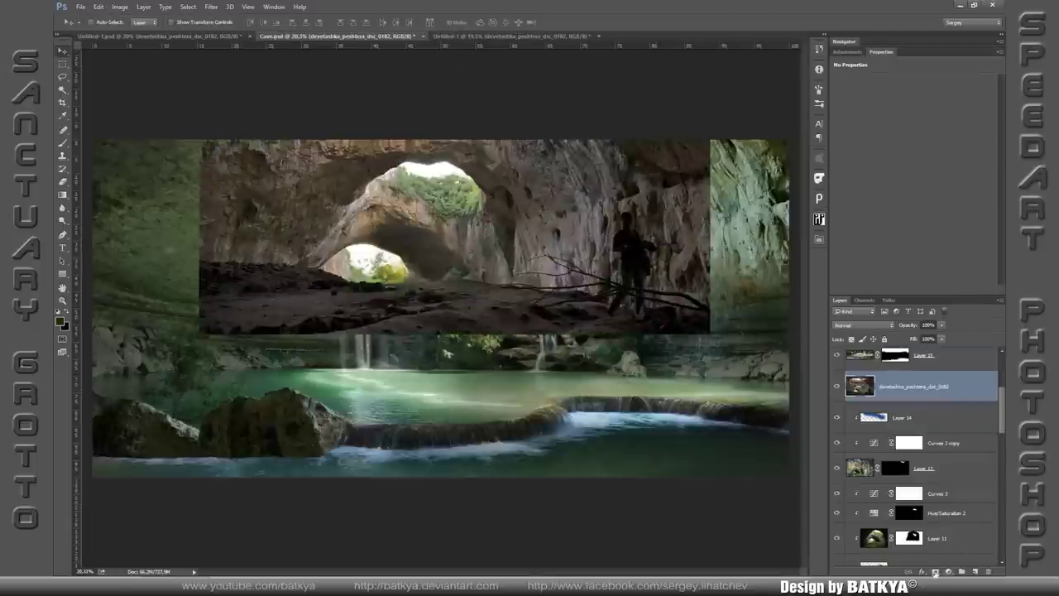
# Add a hiding mask to the cave arch layer and reveal rock over the left sky opening.
pyautogui.keyDown('alt'); pyautogui.click(935, 571); pyautogui.keyUp('alt')
pyautogui.press('b')
pyautogui.moveTo(476, 211)
pyautogui.mouseDown()
pyautogui.moveTo(439, 195)
pyautogui.moveTo(613, 192)
pyautogui.moveTo(434, 197)
pyautogui.moveTo(488, 240)
pyautogui.mouseUp()
pyautogui.moveTo(439, 217); pyautogui.dragTo(526, 248)
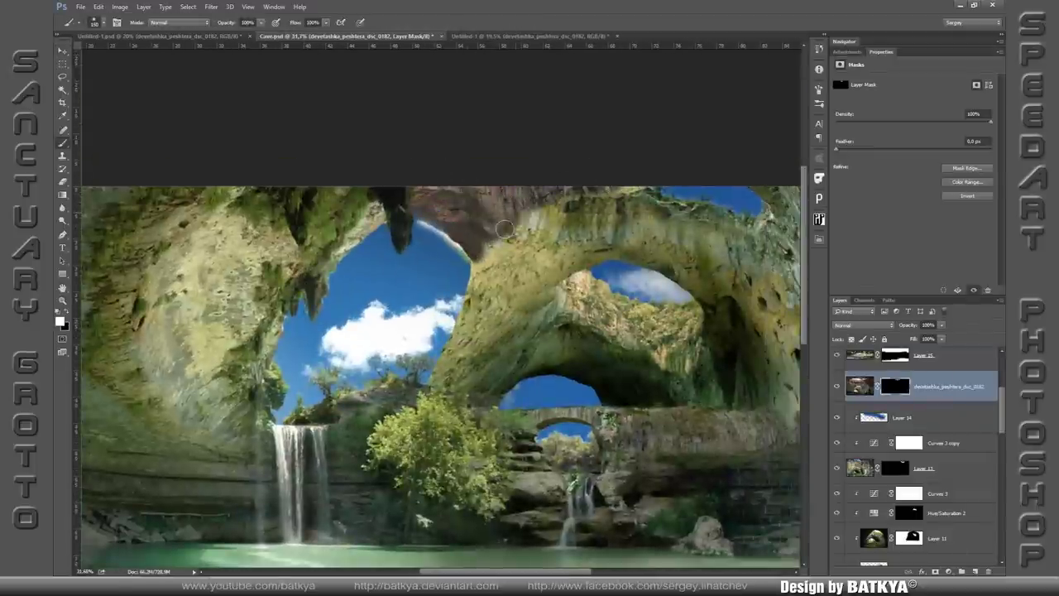
pyautogui.press('1')
pyautogui.moveTo(496, 211); pyautogui.dragTo(555, 249)
pyautogui.moveTo(530, 215); pyautogui.dragTo(443, 364)
pyautogui.scroll(4, 463, 264)
pyautogui.press('5')
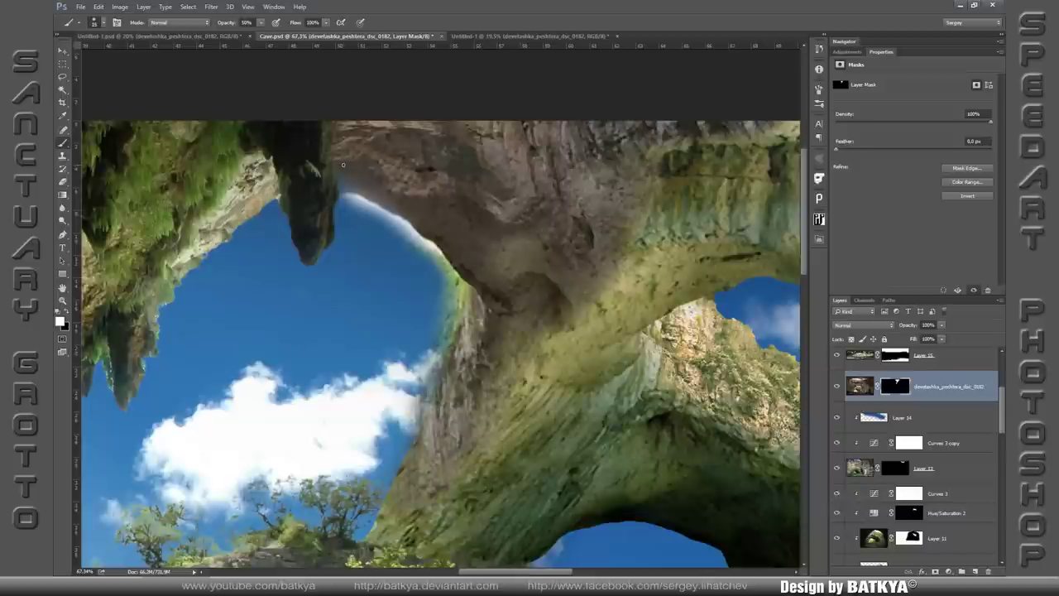
# Lasso and delete the white halo along the sky edge, then touch up the arch mask.
pyautogui.press('l')
pyautogui.moveTo(337, 176); pyautogui.dragTo(371, 190)
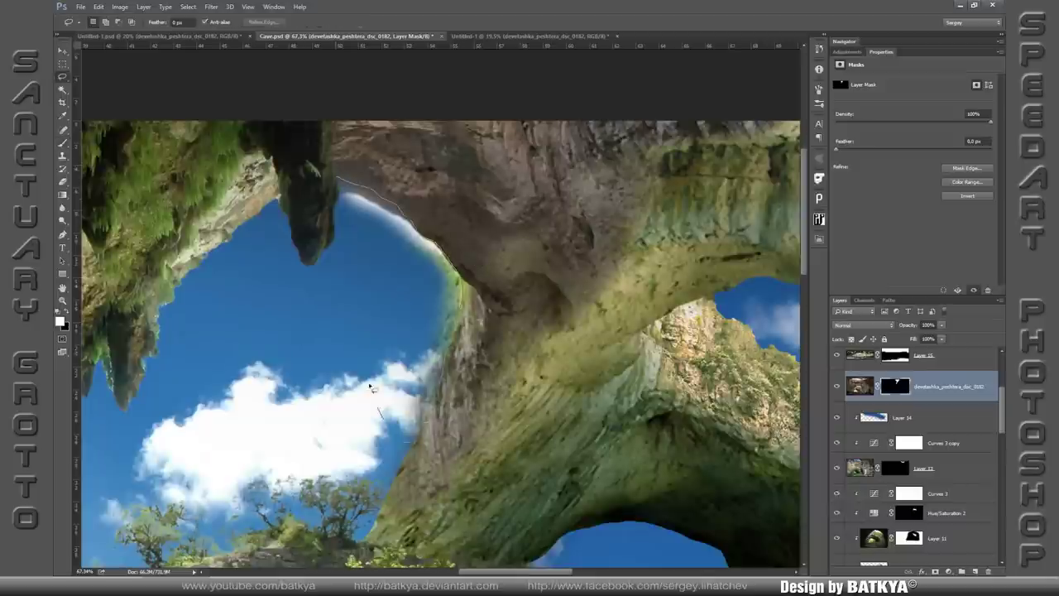
pyautogui.moveTo(372, 388); pyautogui.dragTo(381, 418)
pyautogui.press('Delete')
pyautogui.hotkey('ctrl', 'd')
pyautogui.press('b')
pyautogui.press('x')
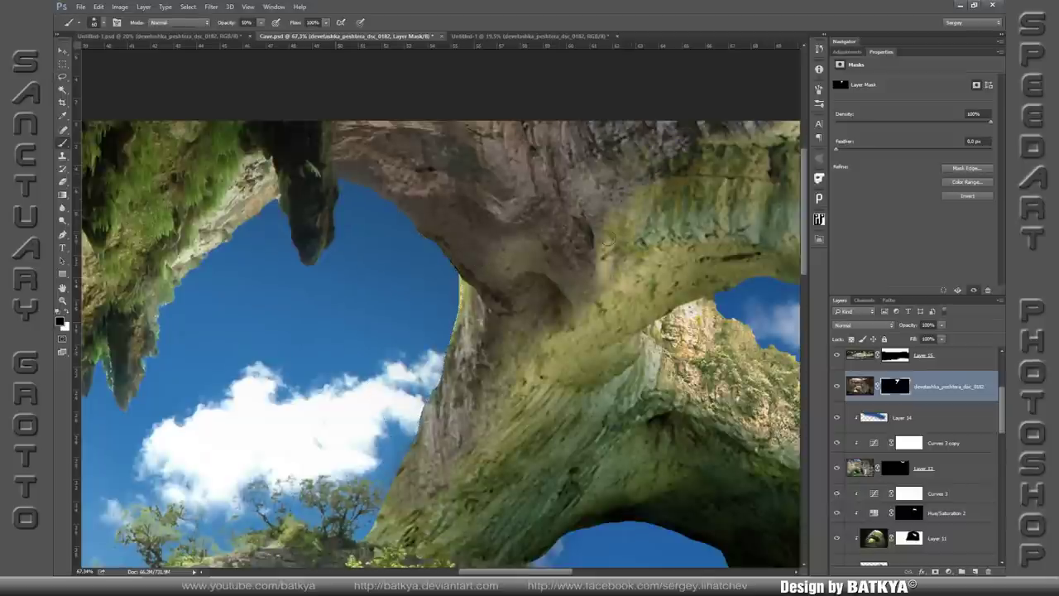
pyautogui.moveTo(608, 237)
pyautogui.mouseDown()
pyautogui.moveTo(546, 281)
pyautogui.moveTo(638, 215)
pyautogui.moveTo(637, 248)
pyautogui.mouseUp()
pyautogui.press('x')
pyautogui.press('x')
pyautogui.press('x')
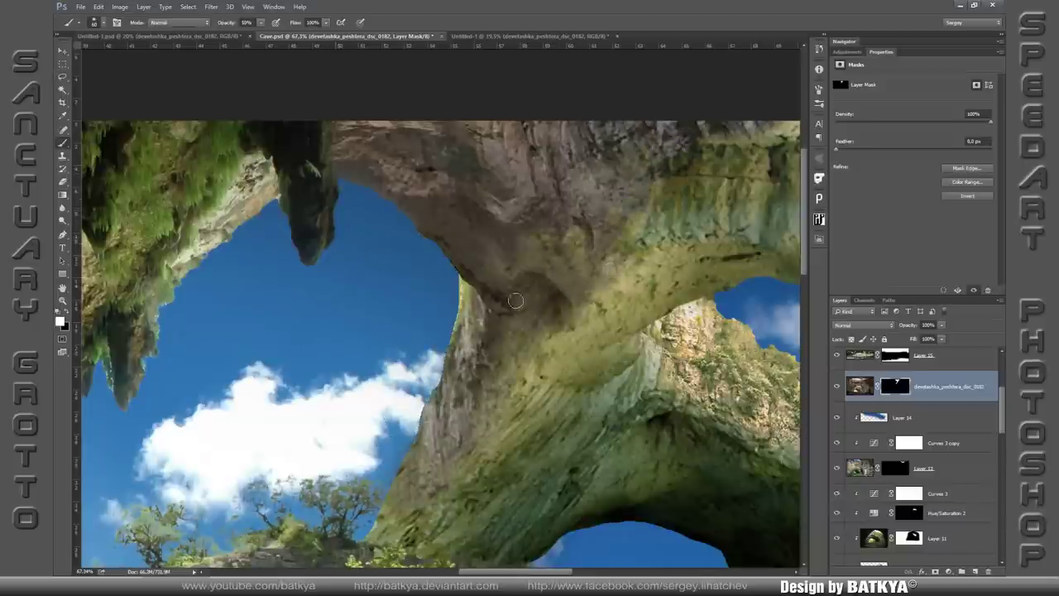
# Add Curves 6 clipped to the cave arch layer and edit a single colour channel.
pyautogui.press('v')
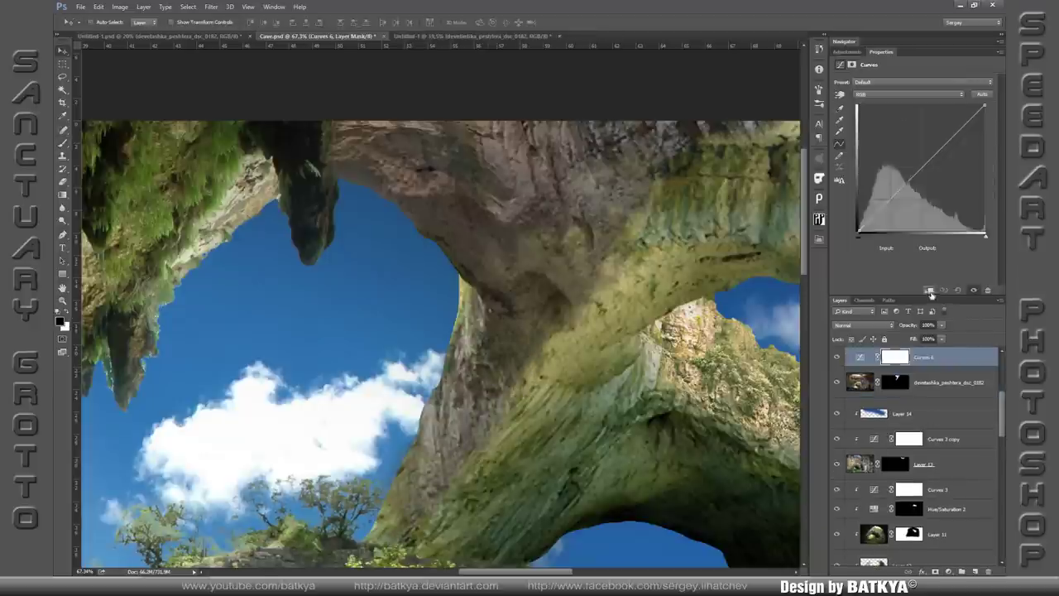
pyautogui.click(929, 290)
pyautogui.hotkey('alt', '5')
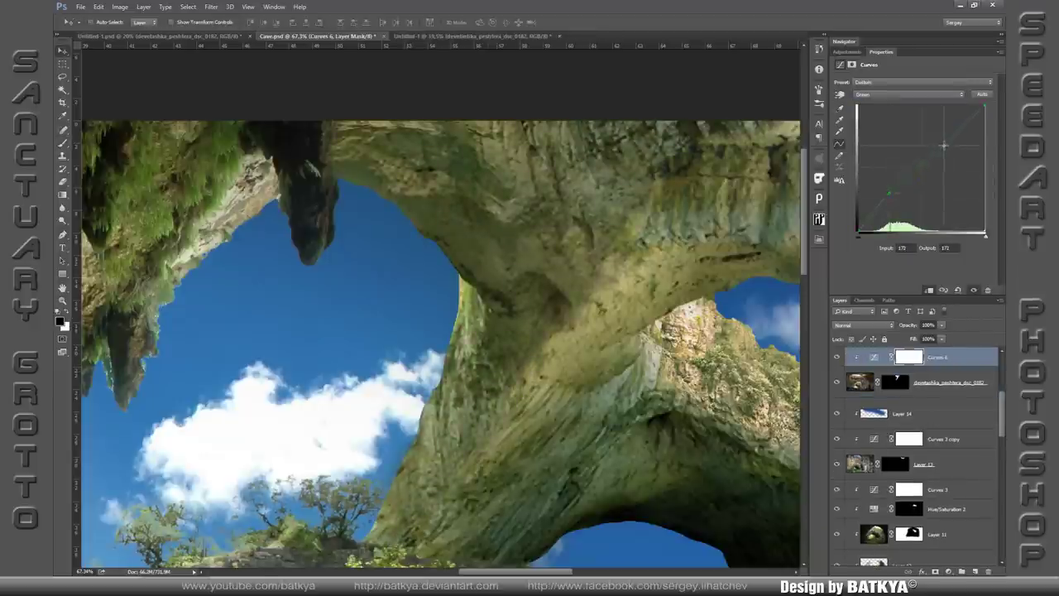
# Refine the cave arch mask: reveal more arch downward, then fade parts into the scene at 20%.
pyautogui.click(895, 382)
pyautogui.press('b')
pyautogui.press('x')
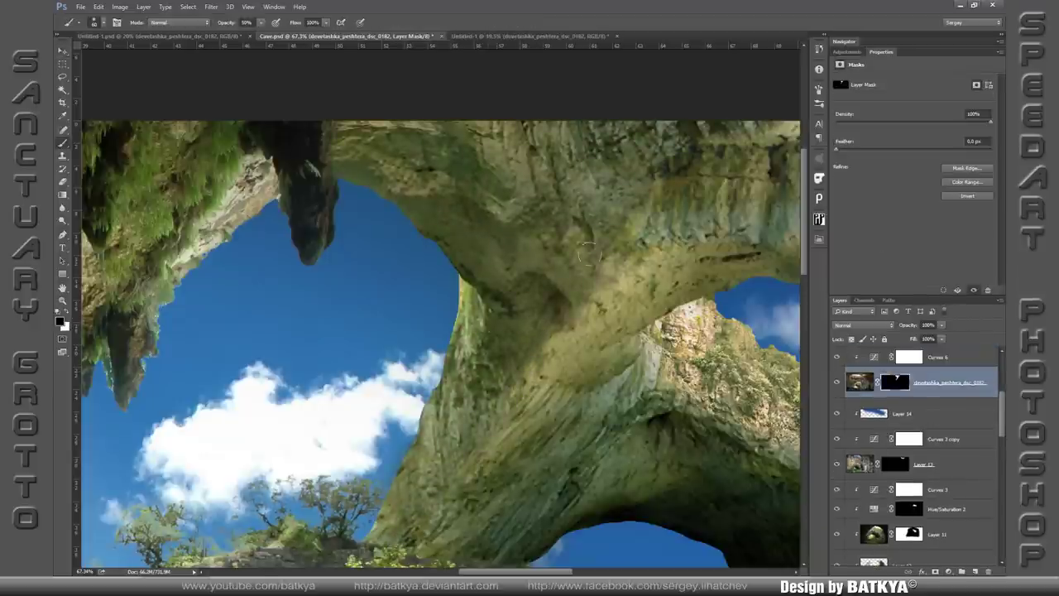
pyautogui.moveTo(589, 254); pyautogui.dragTo(438, 480)
pyautogui.press('2')
pyautogui.press('x')
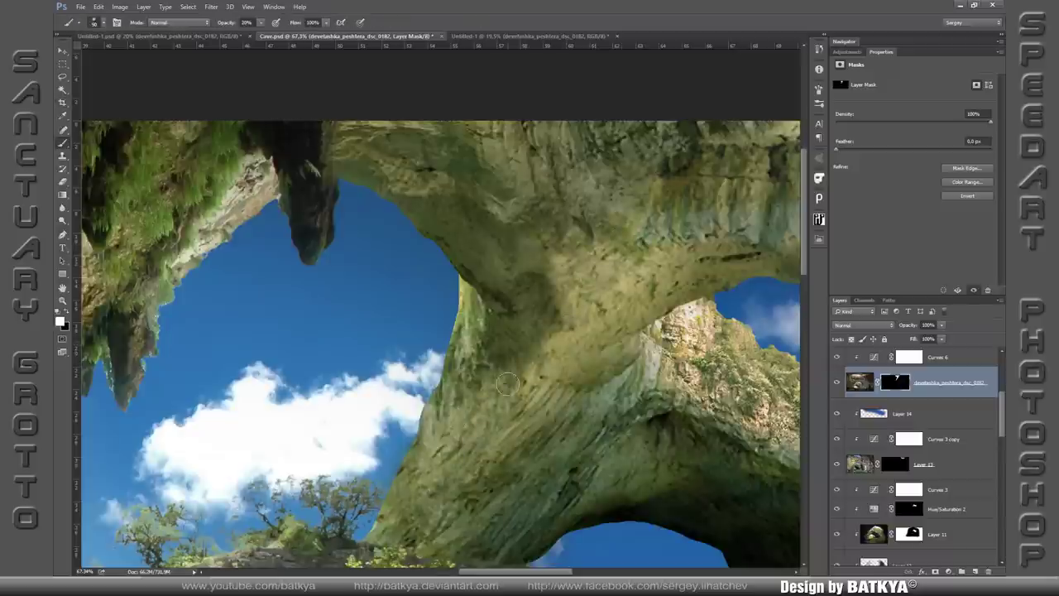
pyautogui.moveTo(507, 383); pyautogui.dragTo(447, 480)
pyautogui.moveTo(480, 413); pyautogui.dragTo(571, 331)
pyautogui.moveTo(538, 380); pyautogui.dragTo(604, 264)
pyautogui.moveTo(621, 315); pyautogui.dragTo(596, 240)
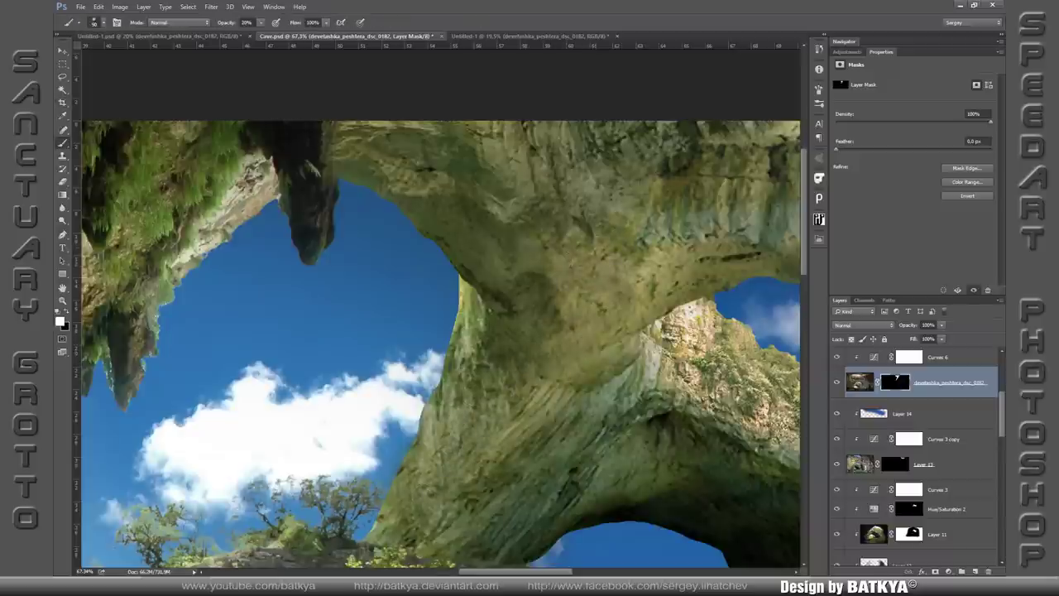
pyautogui.scroll(-1, 663, 136)
pyautogui.scroll(-1, 552, 270)
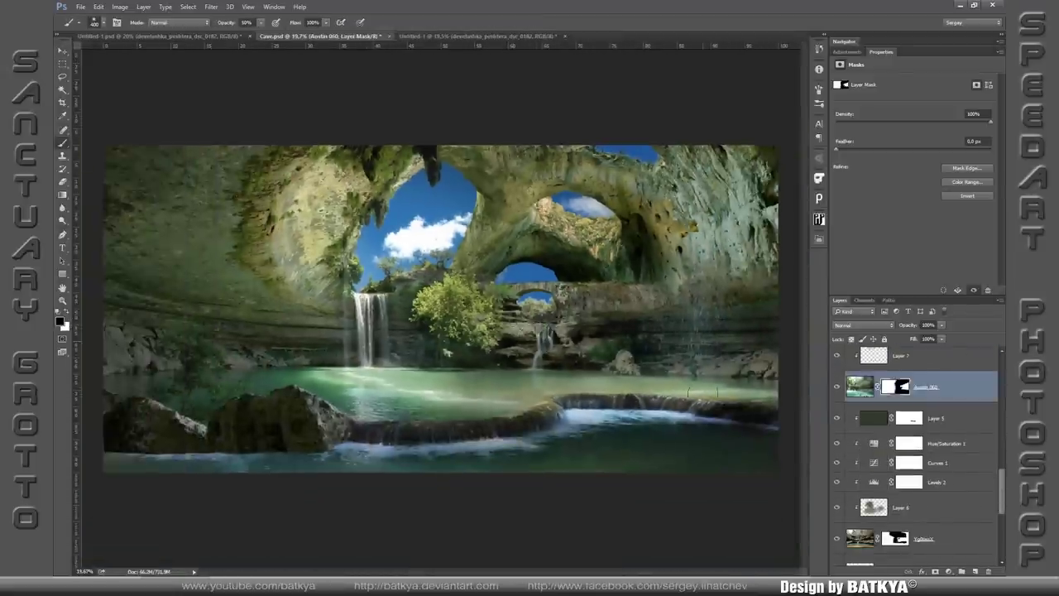
pyautogui.click(897, 539)
pyautogui.scroll(1, 495, 341)
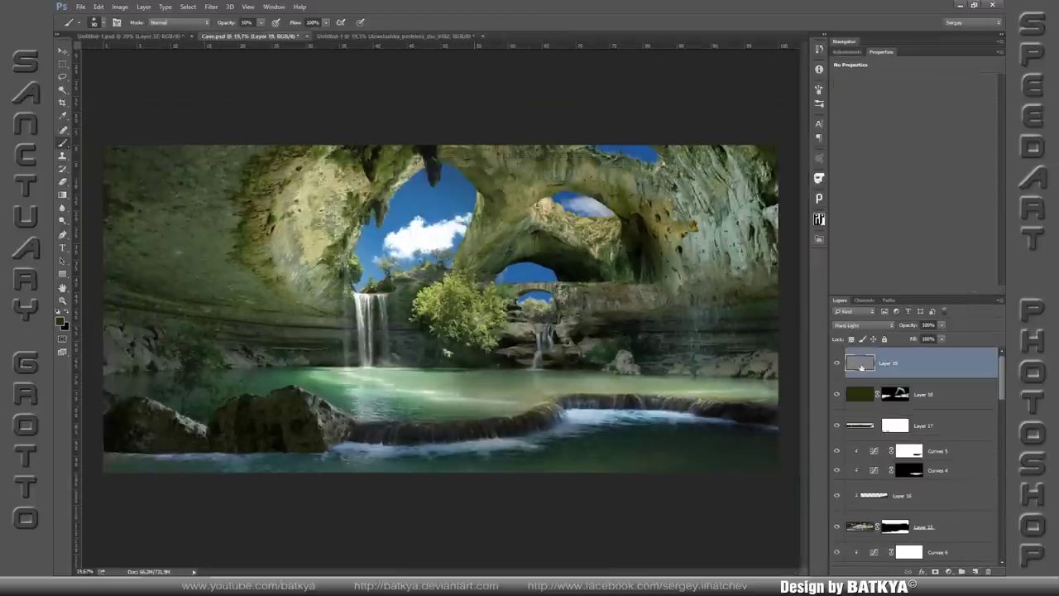
# Burn Layer 19 to darken the lower stream rocks, far-right ledge and upper arch edge.
pyautogui.rightClick(62, 220)
pyautogui.click(91, 219)
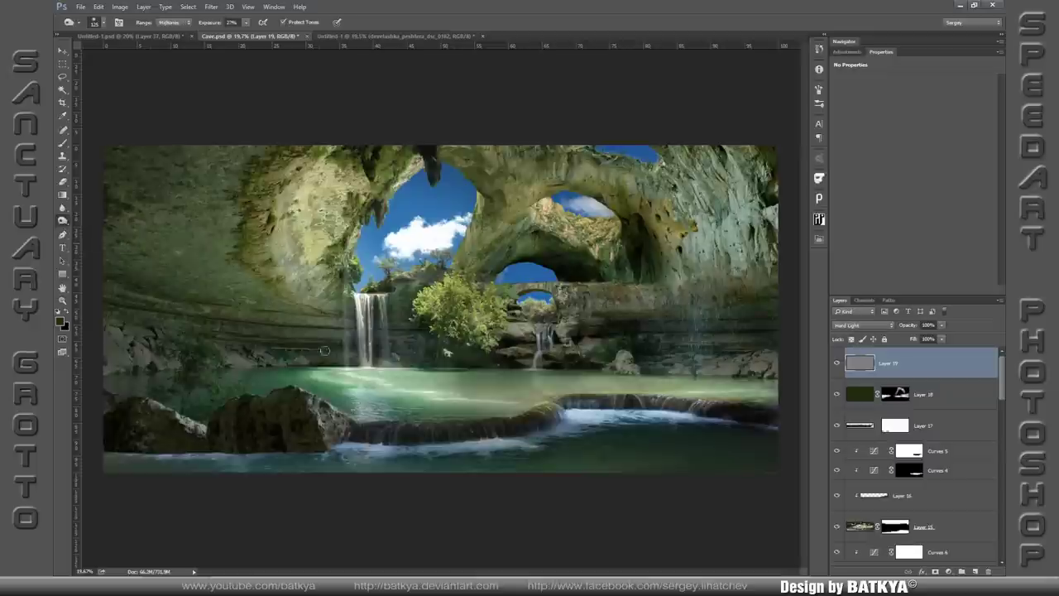
pyautogui.moveTo(344, 437); pyautogui.dragTo(529, 442)
pyautogui.moveTo(675, 374)
pyautogui.mouseDown()
pyautogui.moveTo(762, 379)
pyautogui.moveTo(771, 398)
pyautogui.mouseUp()
pyautogui.moveTo(457, 156)
pyautogui.mouseDown()
pyautogui.moveTo(467, 248)
pyautogui.moveTo(518, 186)
pyautogui.moveTo(571, 149)
pyautogui.mouseUp()
pyautogui.click(232, 22)
pyautogui.scroll(3, 324, 350)
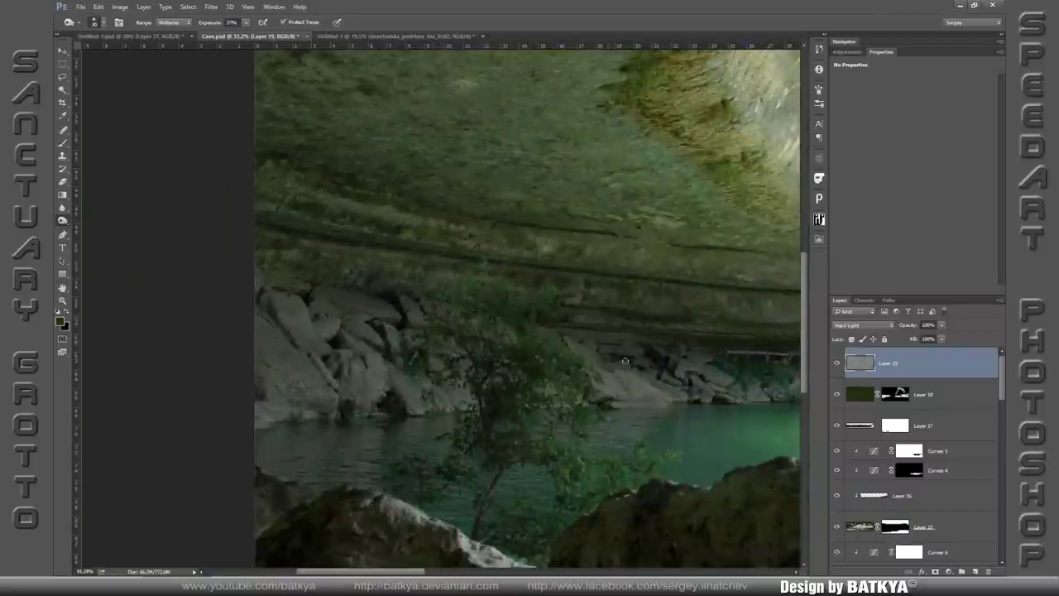
pyautogui.scroll(-3, 690, 374)
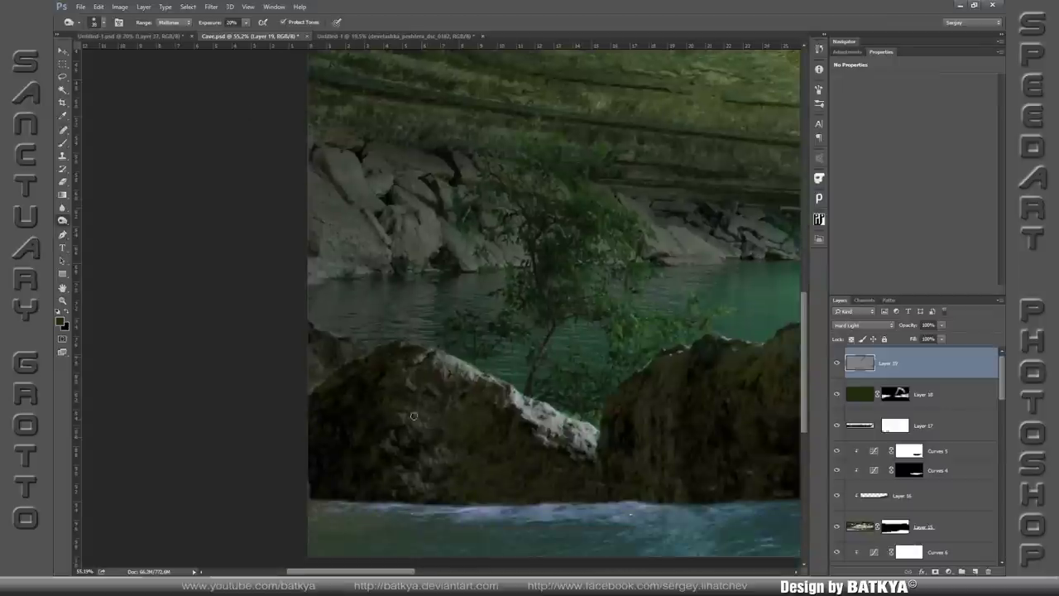
# Darken the rock ledge beside the bridge and streak shadows down the right cliff face.
pyautogui.moveTo(444, 460); pyautogui.dragTo(392, 444)
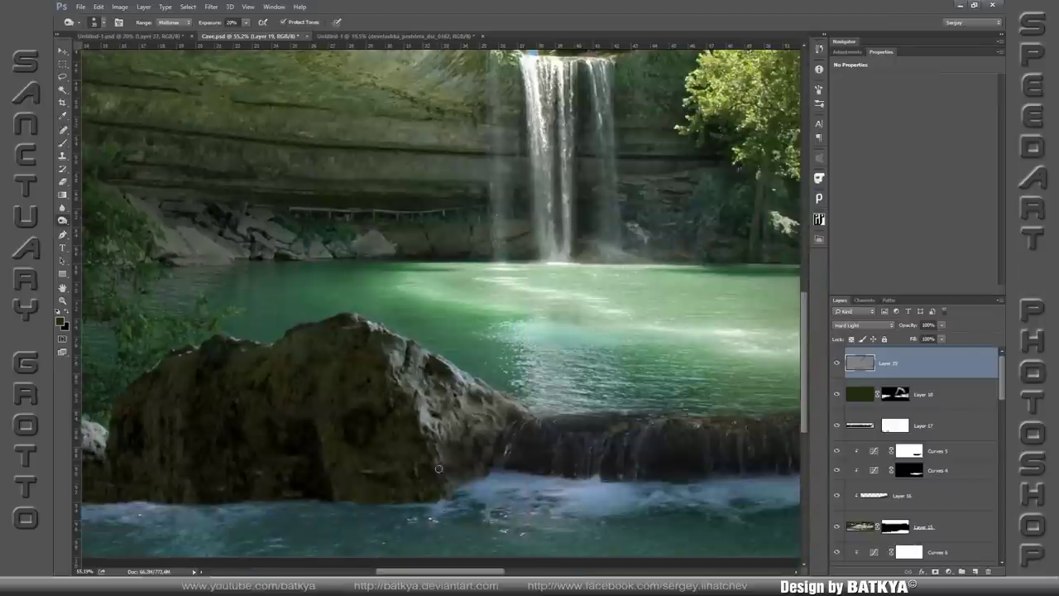
pyautogui.moveTo(794, 265); pyautogui.dragTo(610, 407)
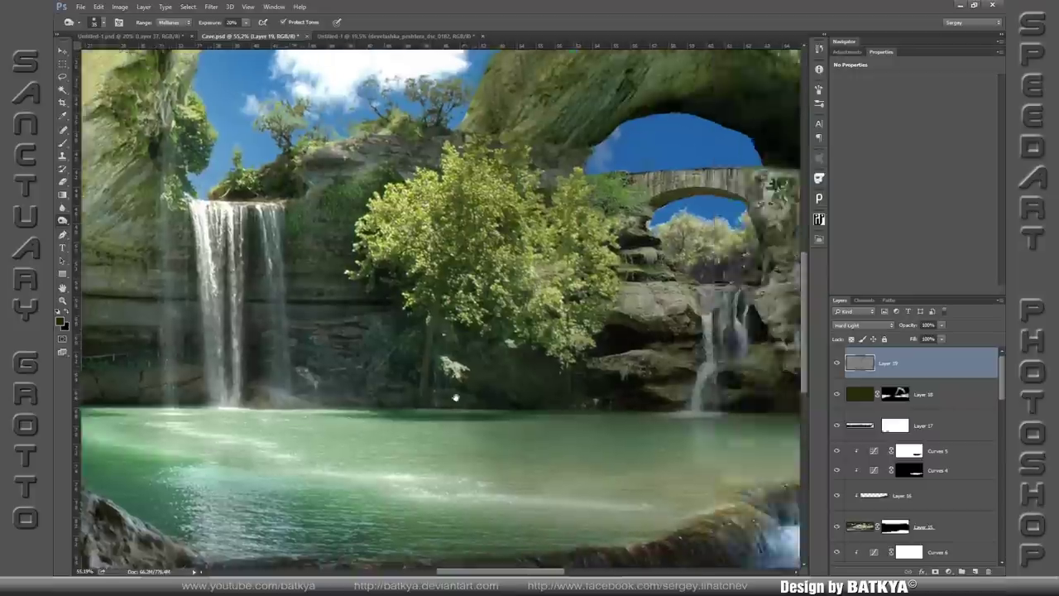
pyautogui.moveTo(366, 329); pyautogui.dragTo(285, 270)
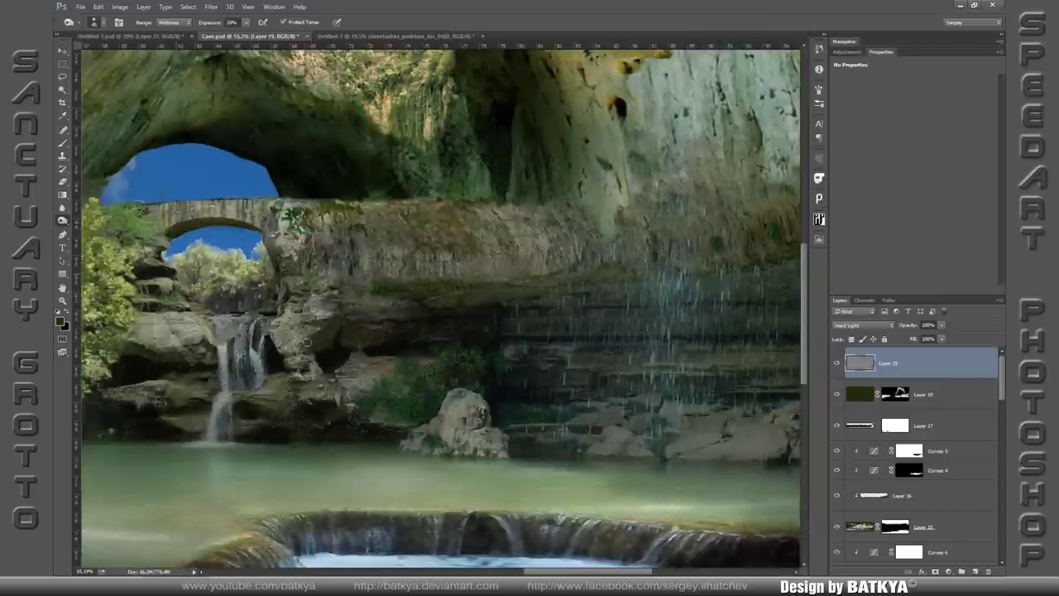
pyautogui.moveTo(306, 342)
pyautogui.mouseDown()
pyautogui.moveTo(340, 278)
pyautogui.moveTo(455, 294)
pyautogui.mouseUp()
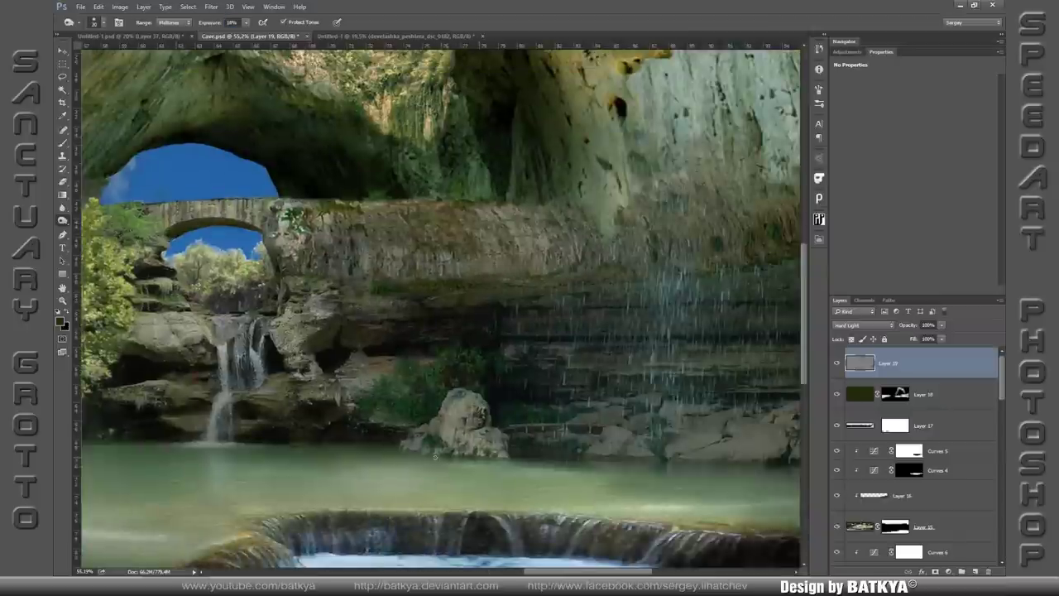
pyautogui.moveTo(708, 449); pyautogui.dragTo(426, 424)
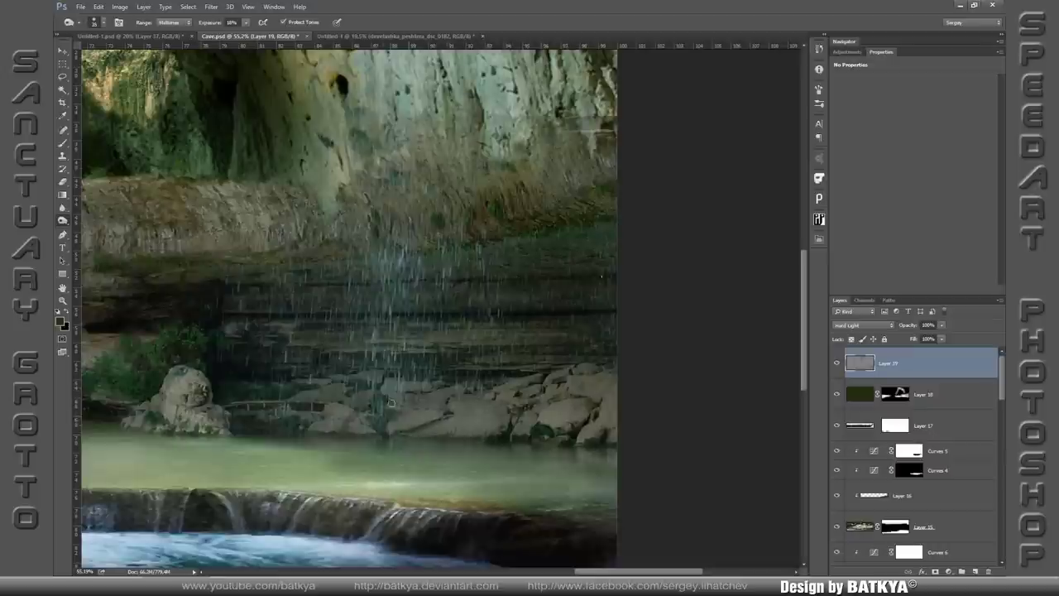
pyautogui.click(911, 527)
pyautogui.press('b')
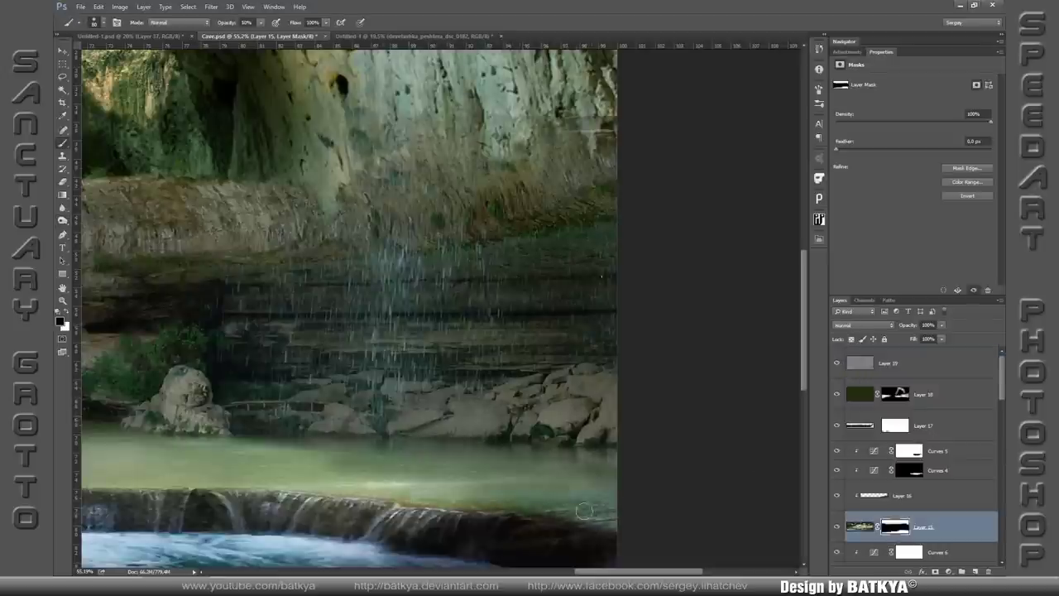
pyautogui.click(858, 370)
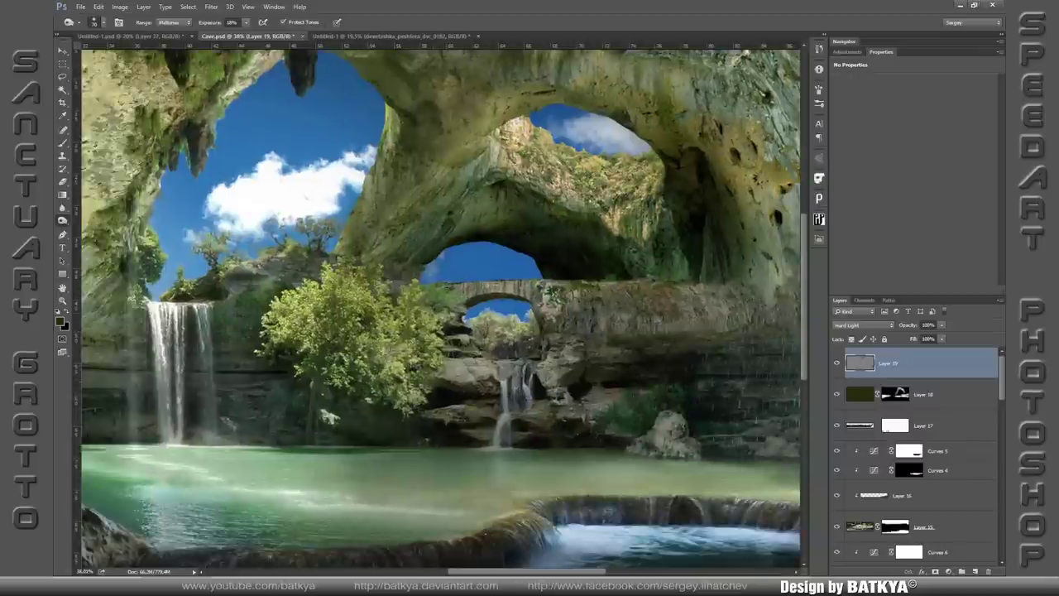
pyautogui.moveTo(403, 339); pyautogui.dragTo(398, 280)
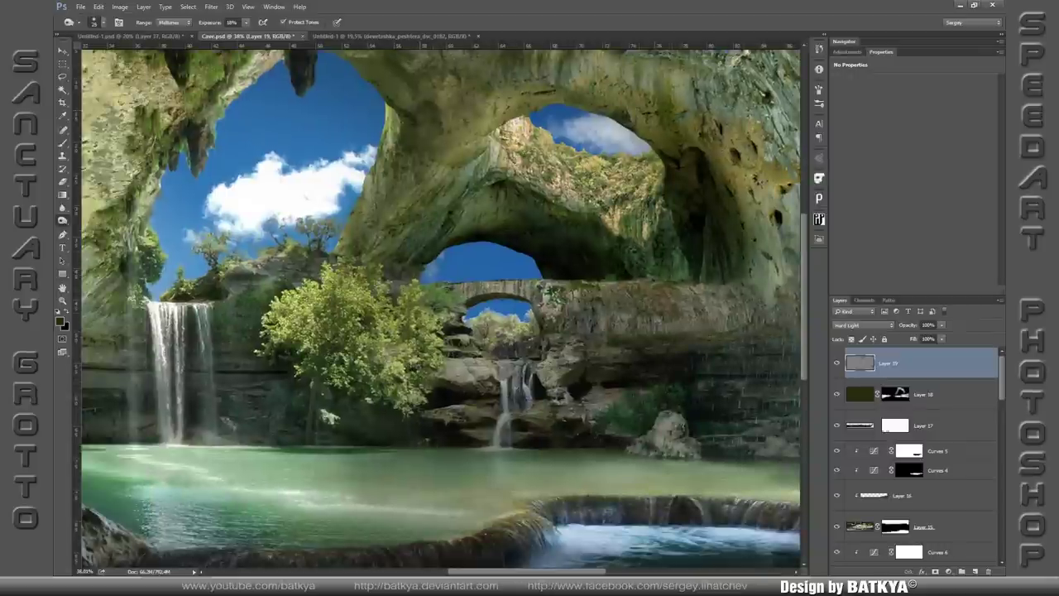
pyautogui.moveTo(282, 386); pyautogui.dragTo(92, 411)
pyautogui.moveTo(659, 176)
pyautogui.mouseDown()
pyautogui.moveTo(626, 265)
pyautogui.moveTo(720, 217)
pyautogui.mouseUp()
# Review the whole image, touch up rocks around the cliff, pool and waterfall, then start a new layer.
pyautogui.press('h')
pyautogui.moveTo(747, 266); pyautogui.dragTo(623, 275)
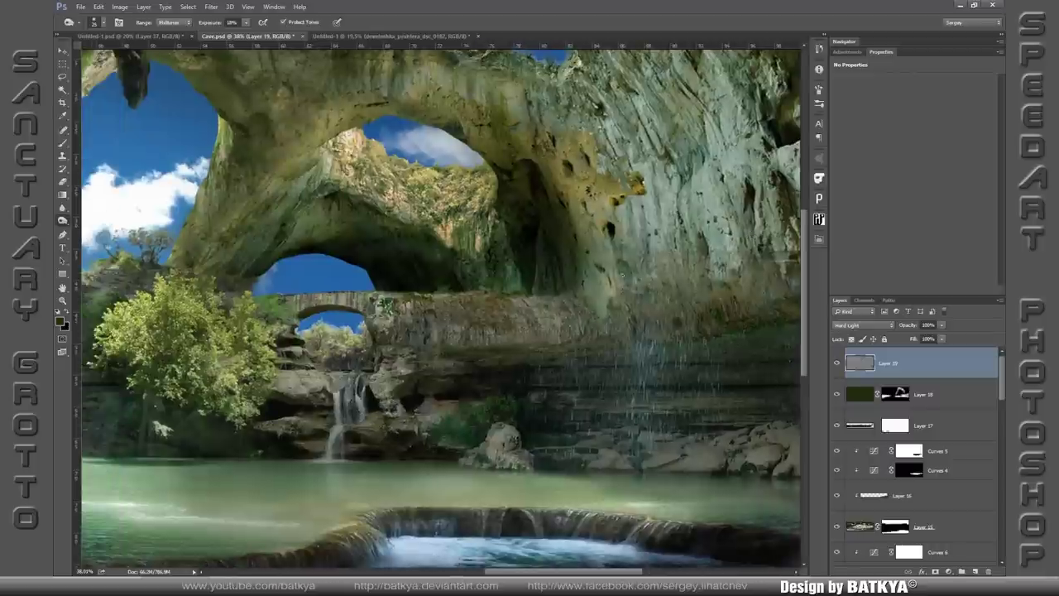
pyautogui.scroll(3, 601, 312)
pyautogui.scroll(3, 574, 203)
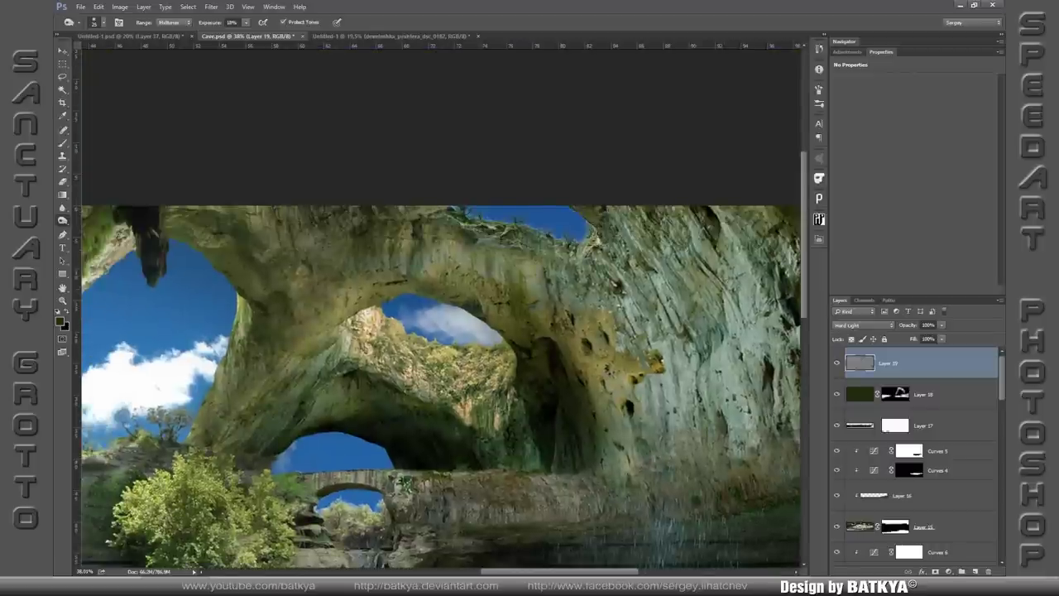
pyautogui.moveTo(214, 244); pyautogui.dragTo(331, 258)
pyautogui.moveTo(412, 261); pyautogui.dragTo(701, 258)
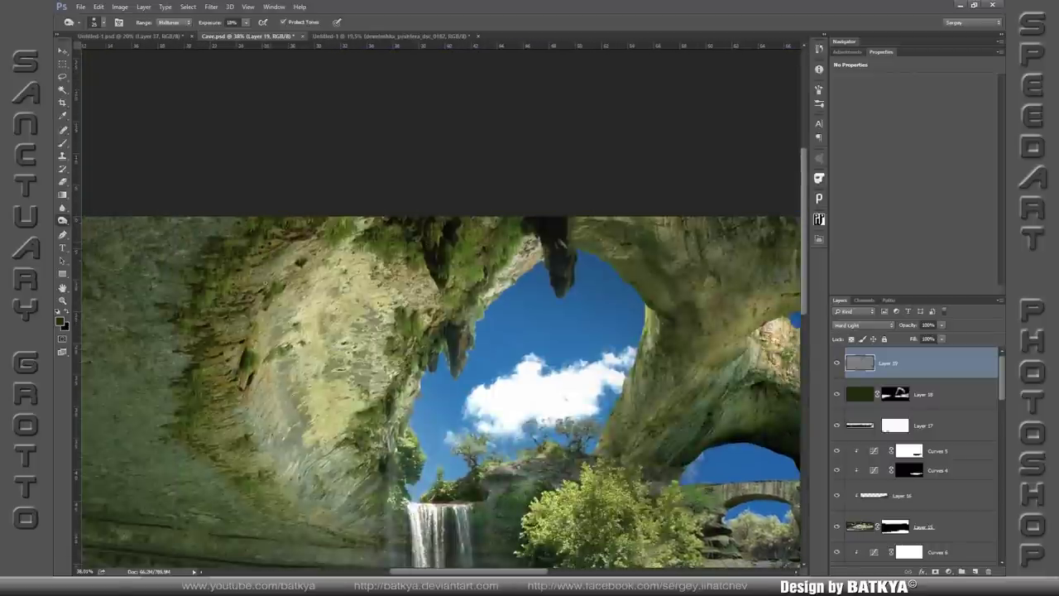
pyautogui.moveTo(389, 463); pyautogui.dragTo(571, 331)
pyautogui.moveTo(331, 360); pyautogui.dragTo(390, 359)
pyautogui.moveTo(542, 457); pyautogui.dragTo(650, 341)
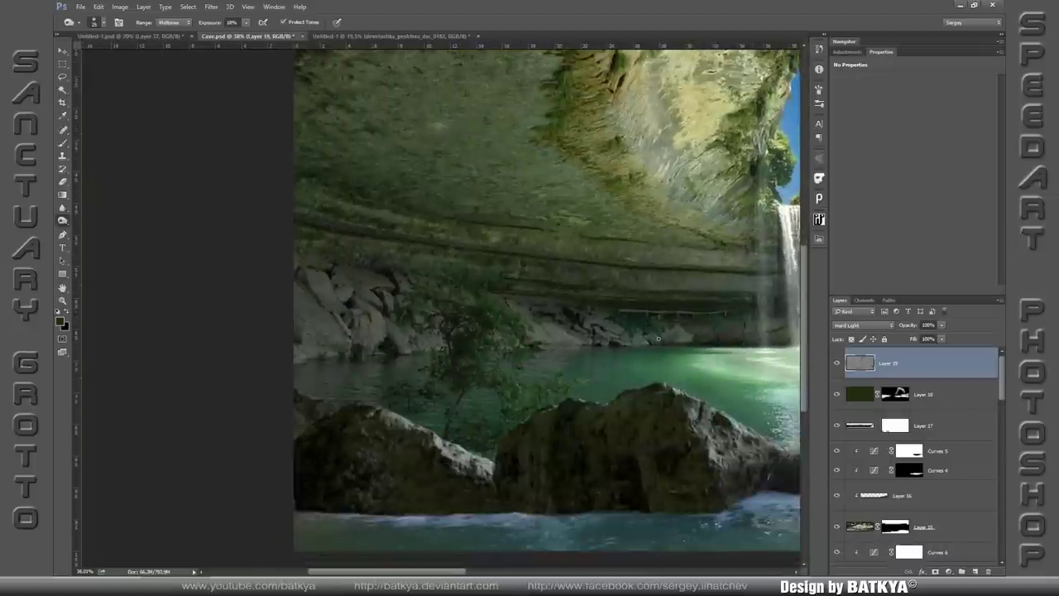
pyautogui.moveTo(664, 473); pyautogui.dragTo(556, 484)
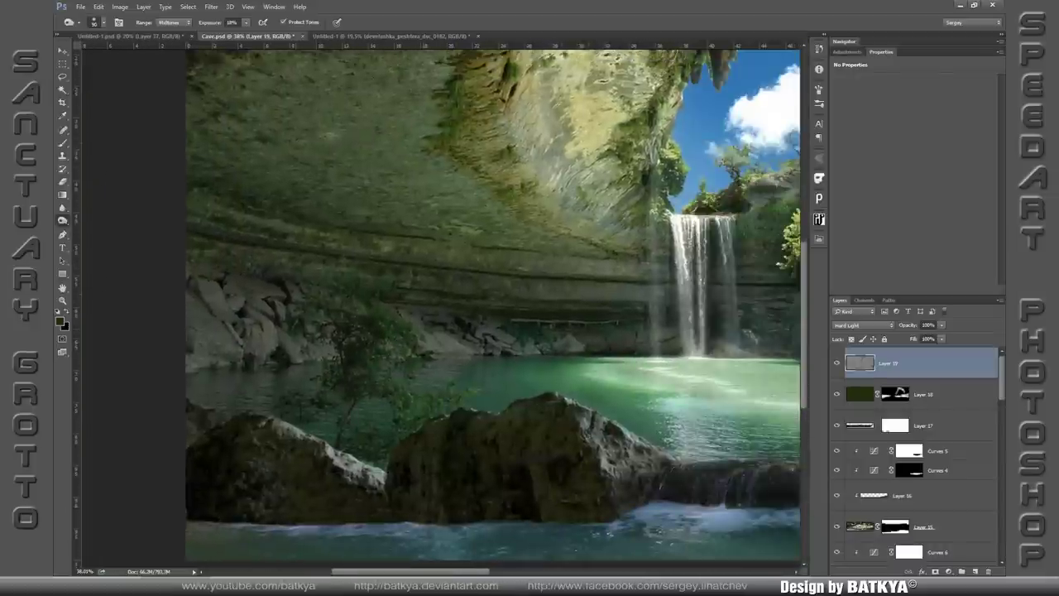
pyautogui.hotkey('ctrl', '0')
pyautogui.hotkey('ctrl', 'shift', 'n')
# Create Layer 20 in Linear Light mode, filled with neutral grey.
pyautogui.click(489, 226)
pyautogui.click(491, 364)
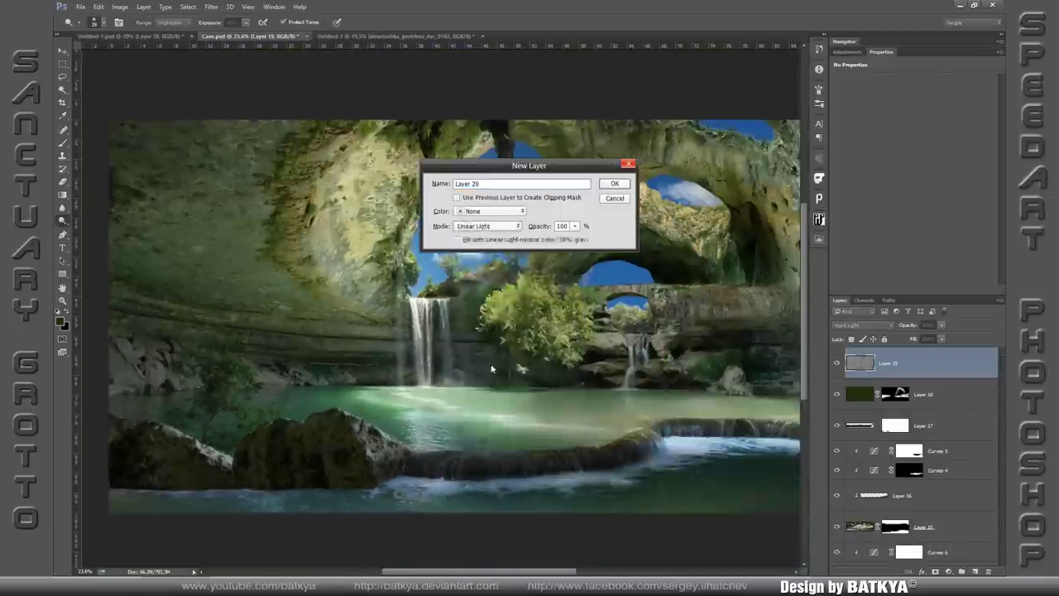
pyautogui.press('Return')
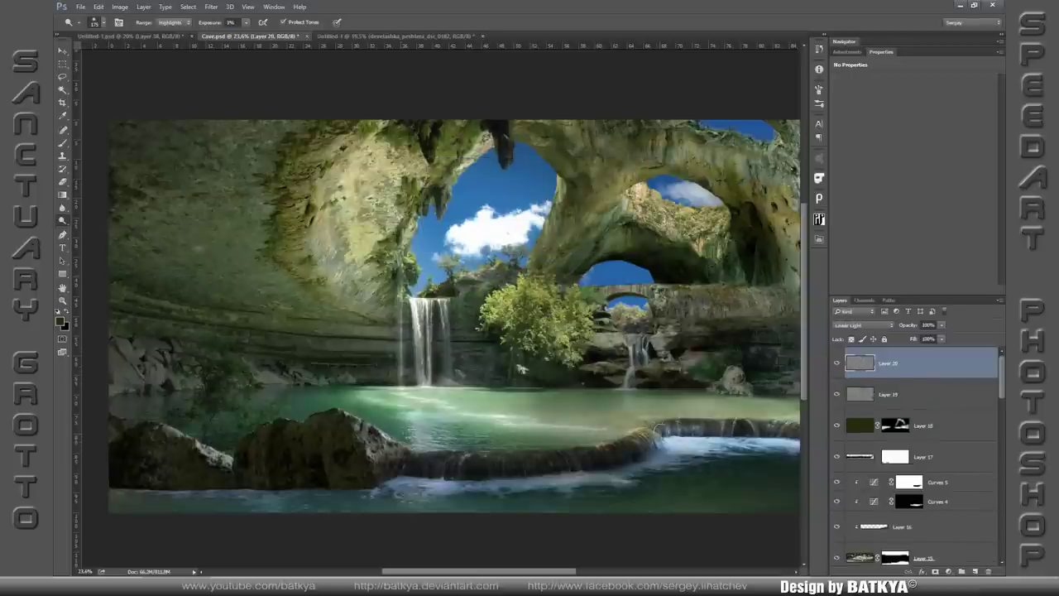
# Dodge the cascade crest, main waterfall, sky-edge rock and right rock face at 10% exposure.
pyautogui.moveTo(653, 426); pyautogui.dragTo(744, 447)
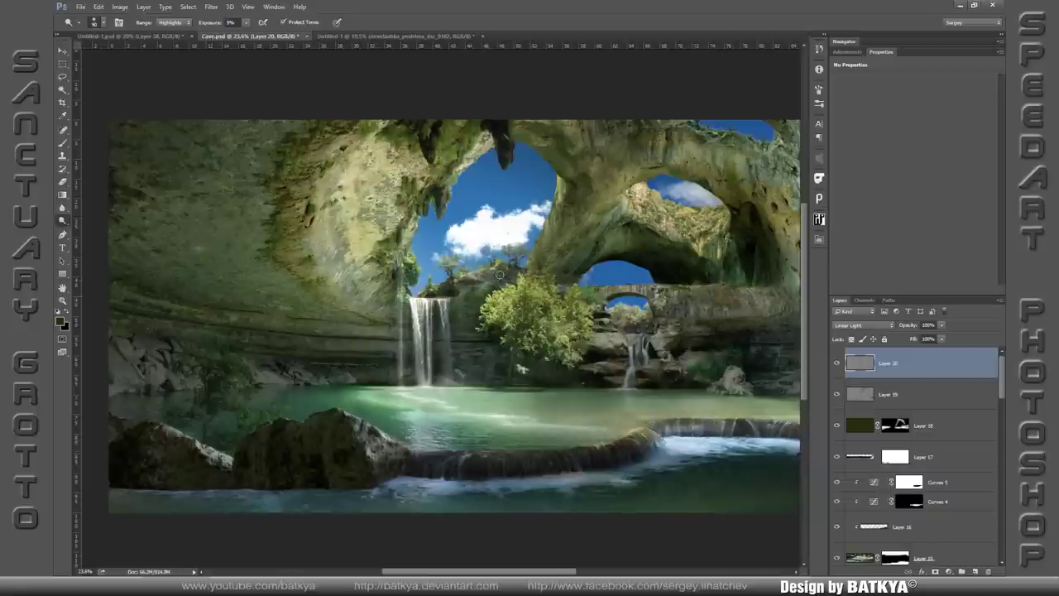
pyautogui.moveTo(424, 305); pyautogui.dragTo(450, 354)
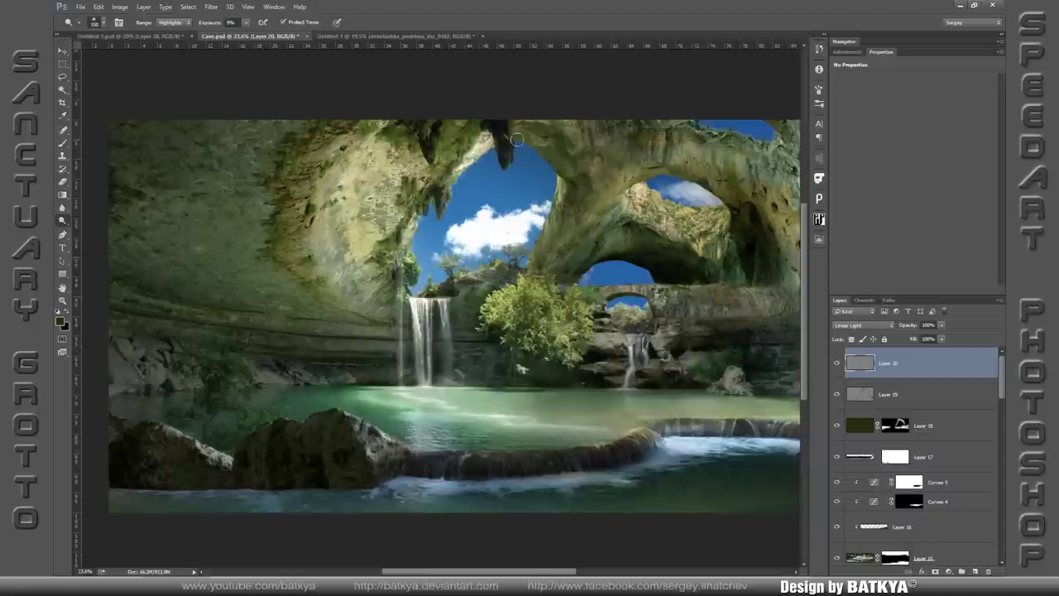
pyautogui.moveTo(552, 199)
pyautogui.mouseDown()
pyautogui.moveTo(552, 247)
pyautogui.moveTo(434, 247)
pyautogui.mouseUp()
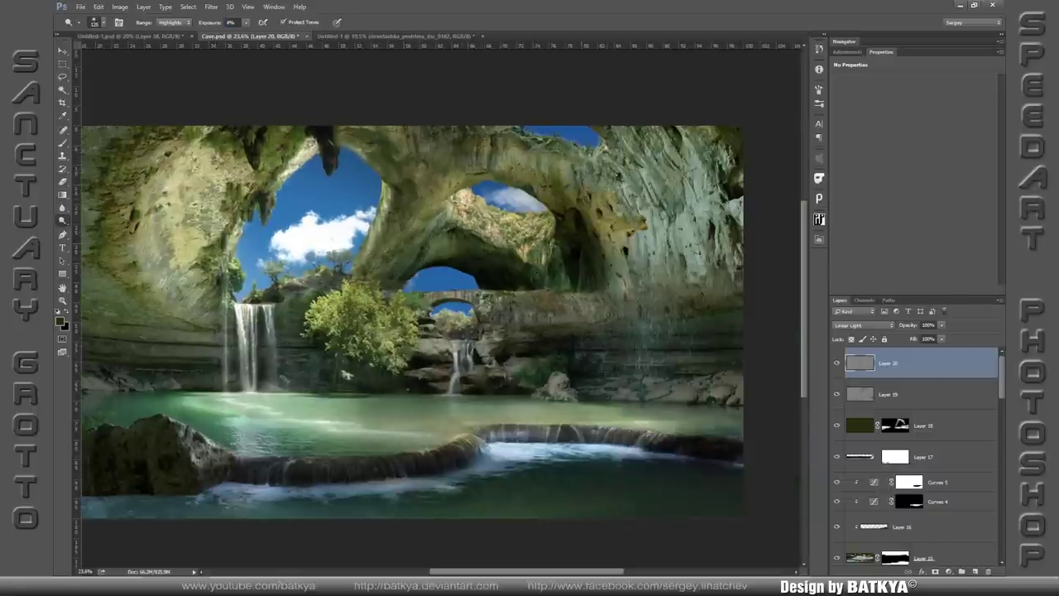
pyautogui.press('1')
pyautogui.moveTo(616, 173); pyautogui.dragTo(637, 228)
pyautogui.moveTo(612, 141); pyautogui.dragTo(641, 236)
pyautogui.moveTo(600, 165); pyautogui.dragTo(633, 281)
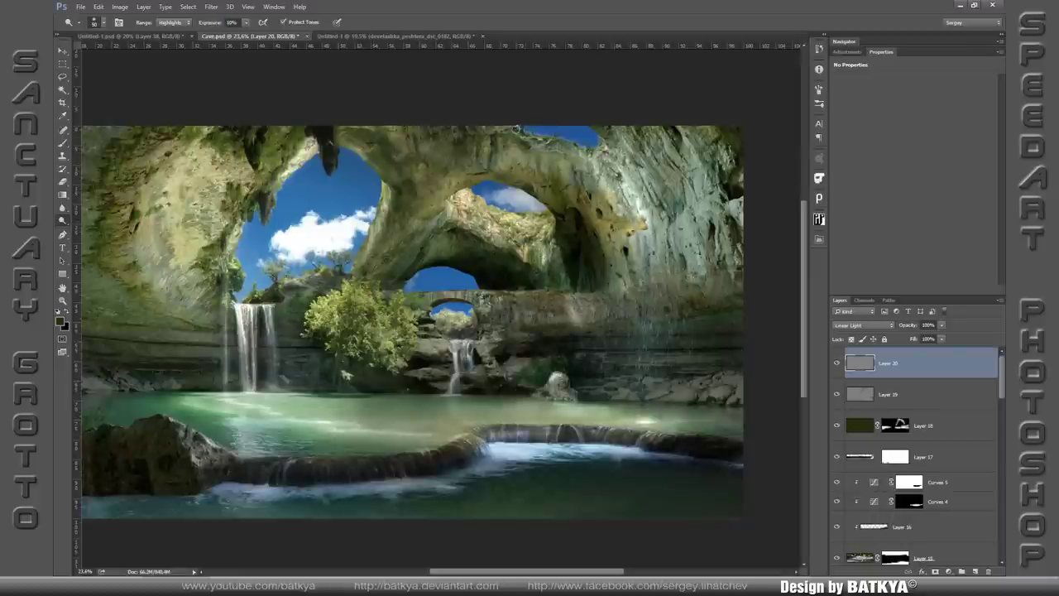
pyautogui.moveTo(625, 149)
pyautogui.mouseDown()
pyautogui.moveTo(650, 335)
pyautogui.moveTo(637, 222)
pyautogui.mouseUp()
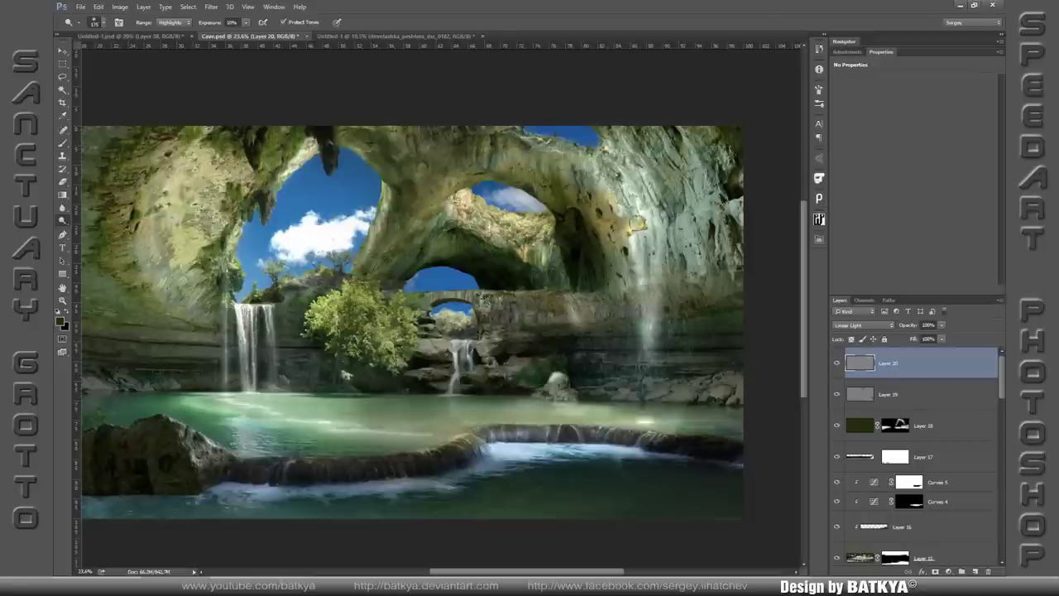
# Mask Layer 20 to hide the stray waterfall streak, then resume dodging at 5% exposure.
pyautogui.click(935, 571)
pyautogui.press('b')
pyautogui.moveTo(634, 266); pyautogui.dragTo(644, 314)
pyautogui.moveTo(639, 231); pyautogui.dragTo(650, 339)
pyautogui.moveTo(646, 174); pyautogui.dragTo(649, 292)
pyautogui.click(860, 362)
pyautogui.press('o')
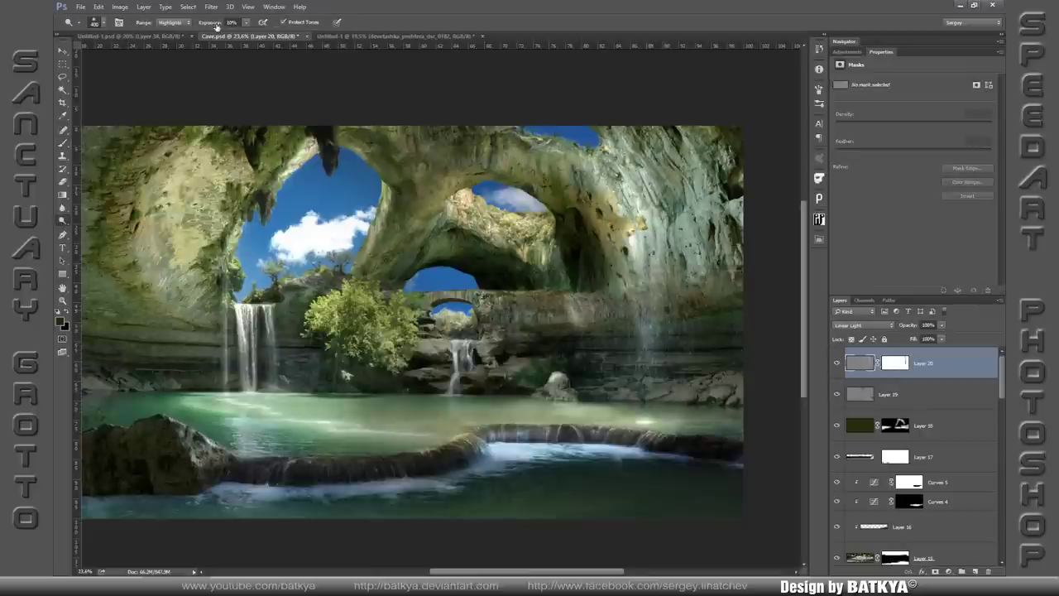
pyautogui.moveTo(217, 27); pyautogui.dragTo(207, 27)
pyautogui.press('[')
pyautogui.press('[')
pyautogui.press('[')
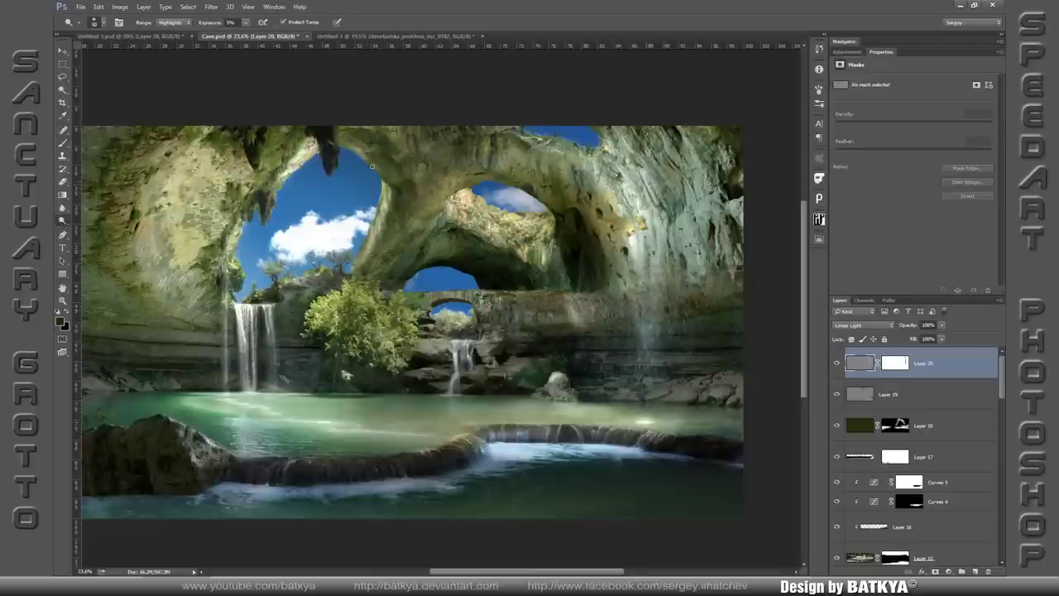
pyautogui.press(']')
pyautogui.press(']')
pyautogui.press(']')
# Group Layers 19 and 20, add a group mask, and tone down the right waterfall mist.
pyautogui.press('b')
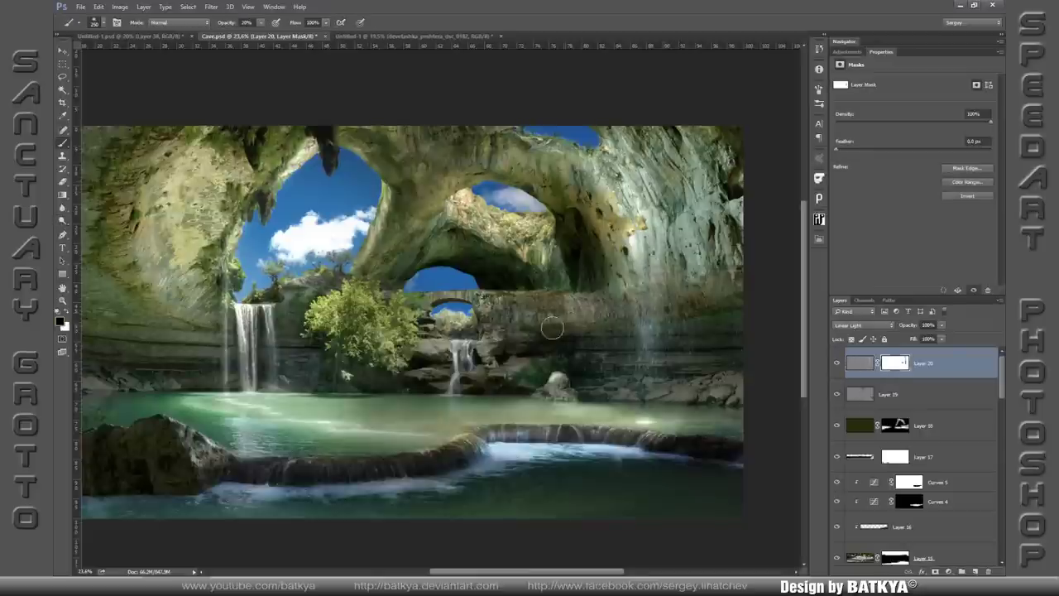
pyautogui.keyDown('shift'); pyautogui.click(888, 394); pyautogui.keyUp('shift')
pyautogui.hotkey('ctrl', 'g')
pyautogui.click(925, 571)
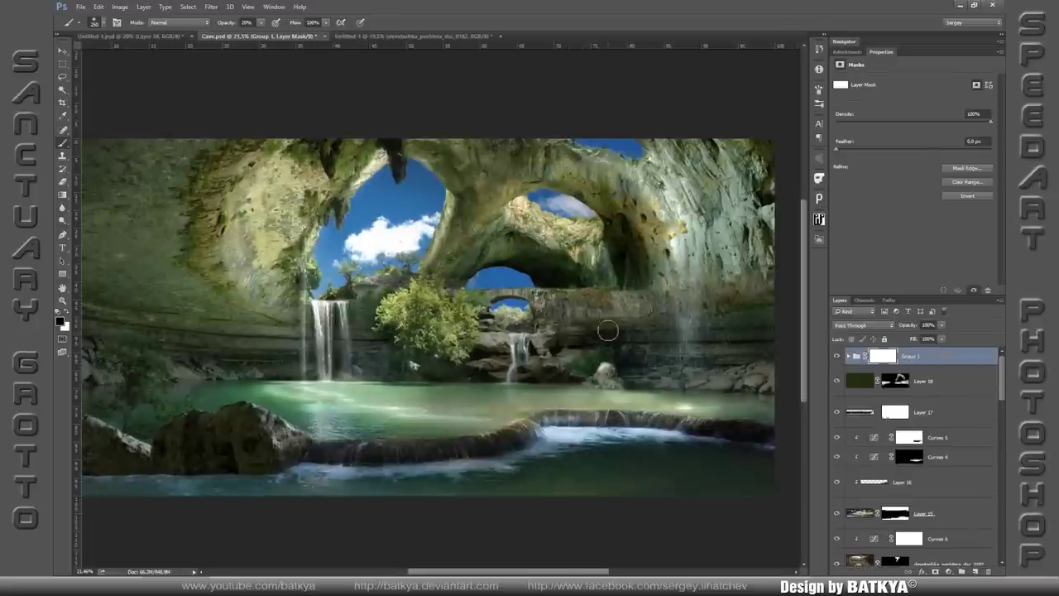
pyautogui.moveTo(675, 207); pyautogui.dragTo(682, 249)
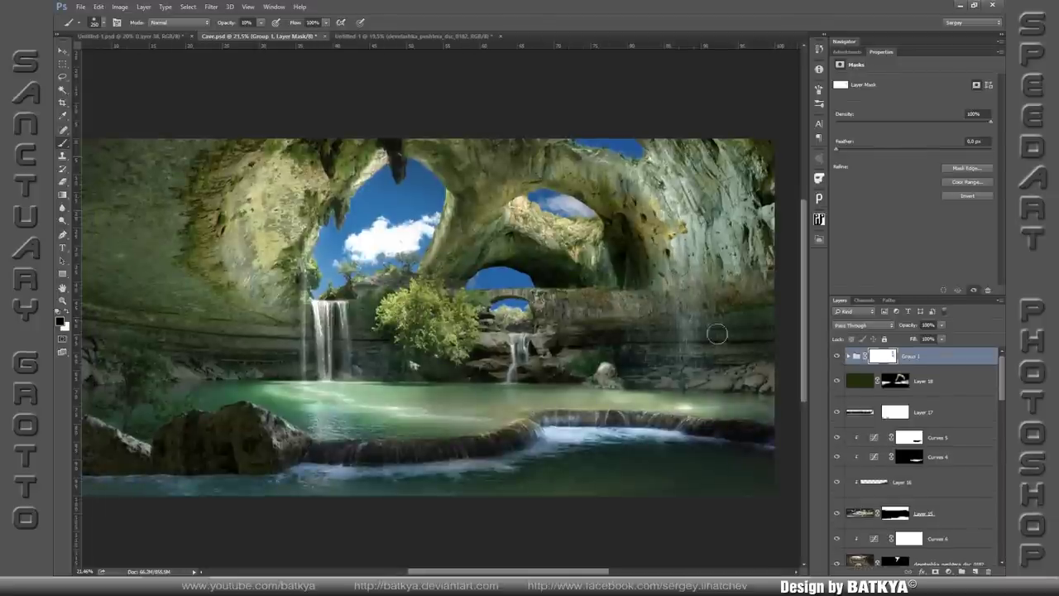
# Copy the pool photo from Untitled-1 and paste it into the cave composite.
pyautogui.press('m')
pyautogui.hotkey('ctrl', 'Tab')
pyautogui.moveTo(506, 149); pyautogui.dragTo(788, 311)
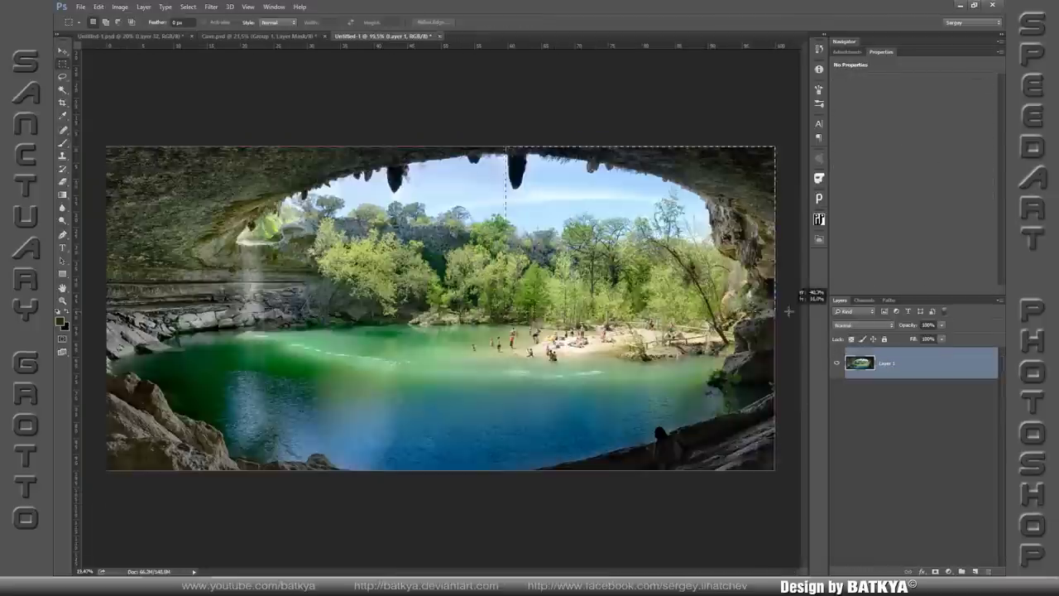
pyautogui.hotkey('ctrl', 'j')
pyautogui.hotkey('ctrl', 'shift', 'Tab')
pyautogui.hotkey('ctrl', 'v')
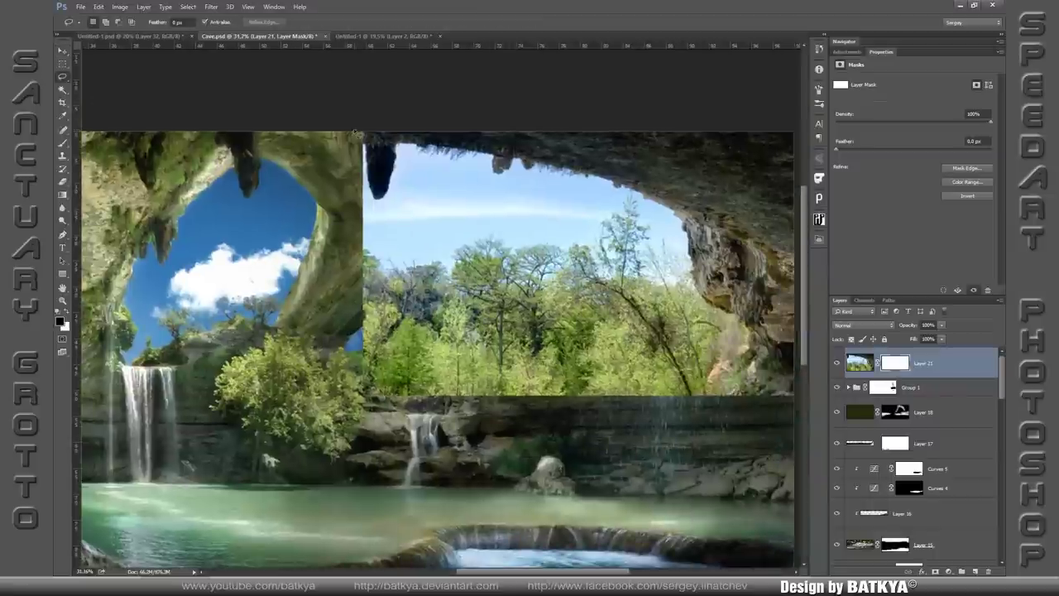
# Hide the cave roof edge on the pasted pool photo and refine its mask.
pyautogui.moveTo(355, 132)
pyautogui.mouseDown()
pyautogui.moveTo(493, 154)
pyautogui.moveTo(357, 141)
pyautogui.mouseUp()
pyautogui.press('Delete')
pyautogui.hotkey('ctrl', 'd')
pyautogui.press('b')
pyautogui.scroll(2, 488, 277)
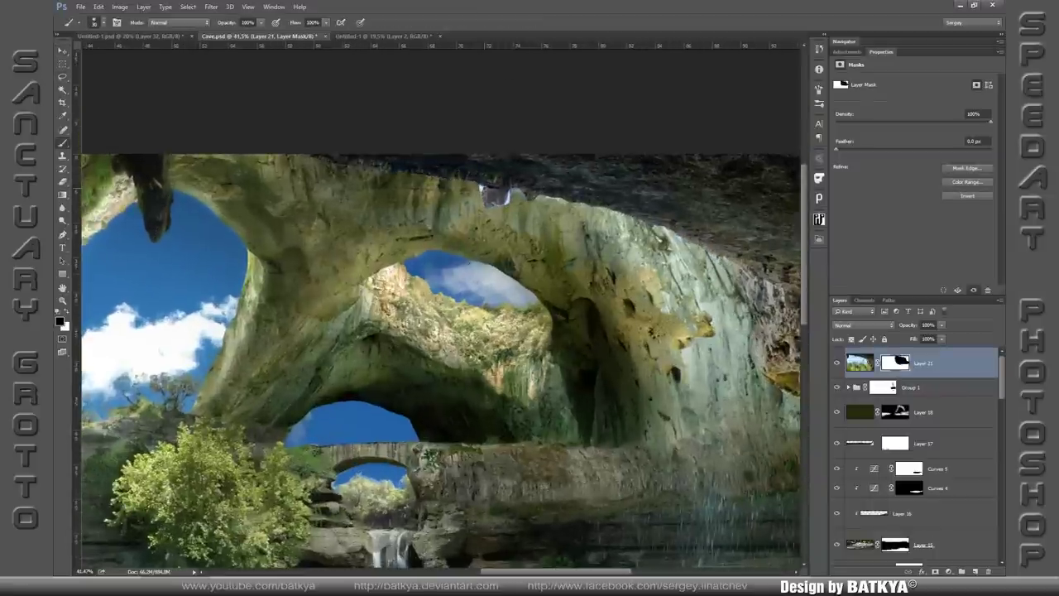
pyautogui.scroll(-3, 654, 248)
pyautogui.hscroll(5, 654, 248)
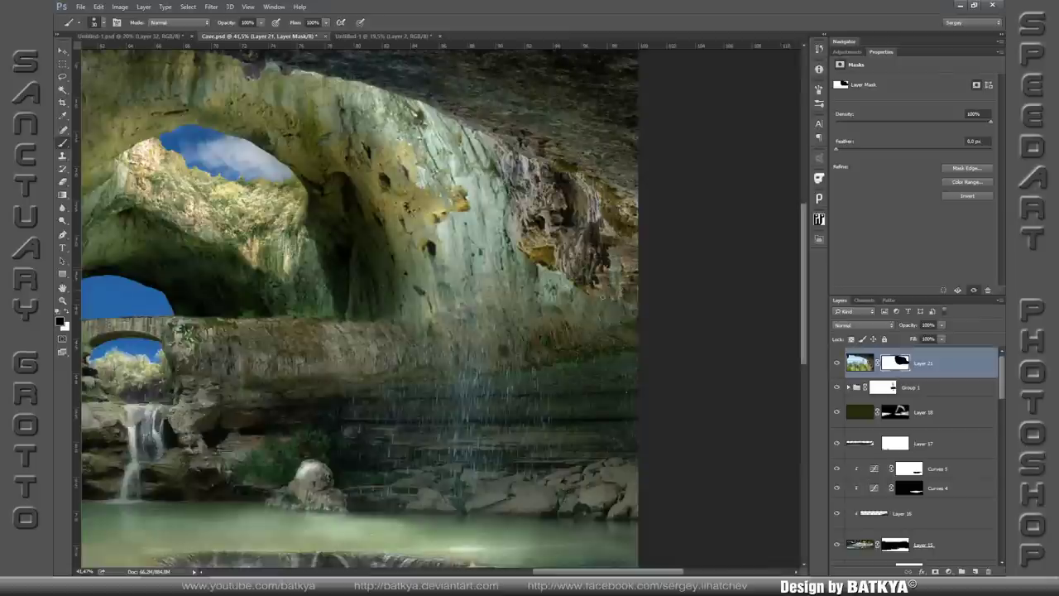
pyautogui.press('x')
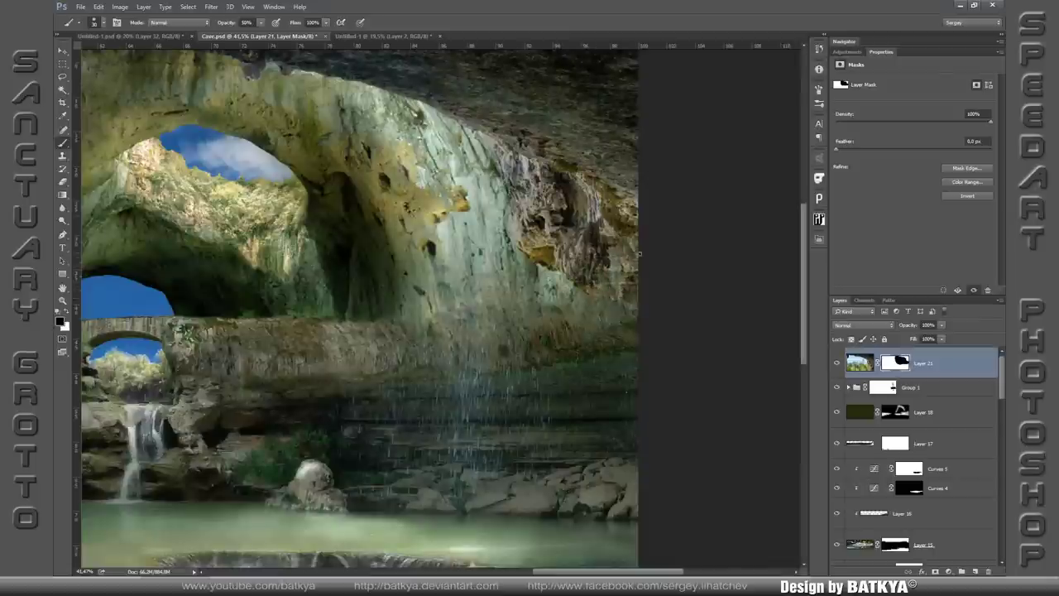
pyautogui.press('x')
pyautogui.scroll(3, 639, 255)
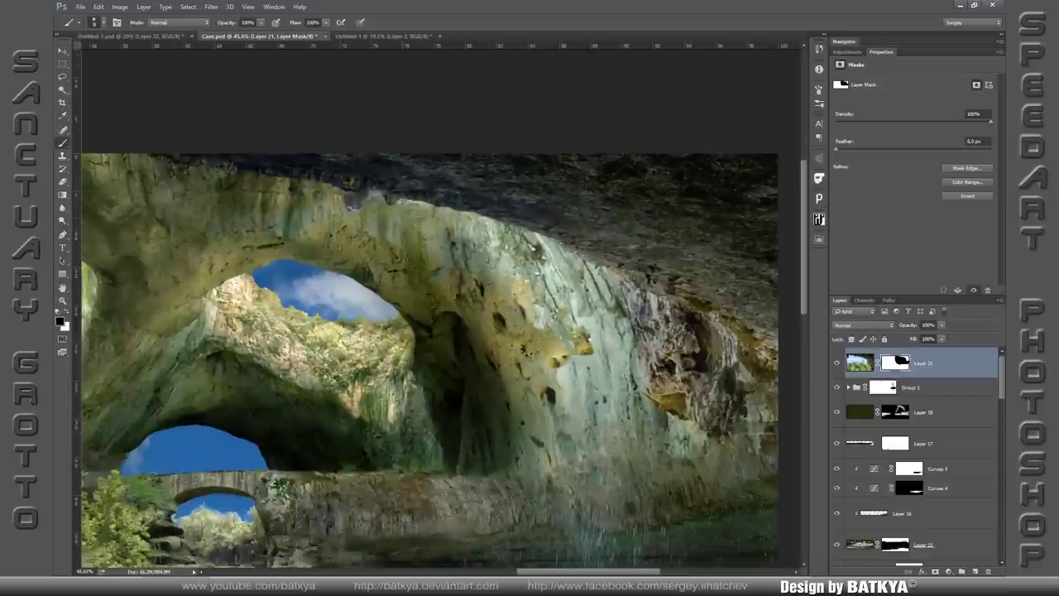
pyautogui.scroll(-5, 622, 286)
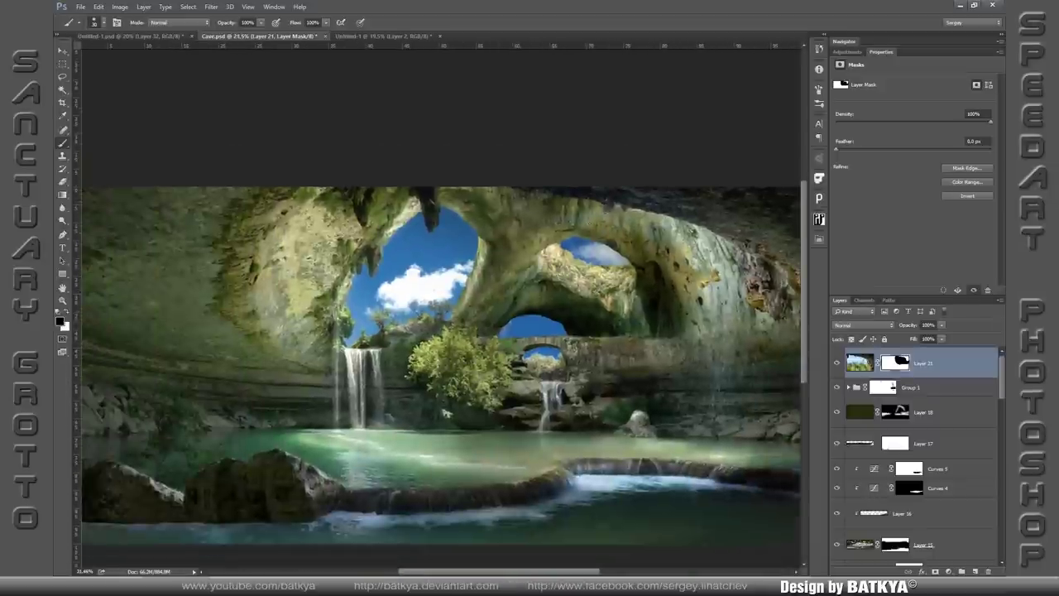
# Outline an area near the top arch and bring up the Nik Collection filters.
pyautogui.press('l')
pyautogui.moveTo(457, 192); pyautogui.dragTo(486, 259)
pyautogui.click(859, 363)
pyautogui.click(211, 6)
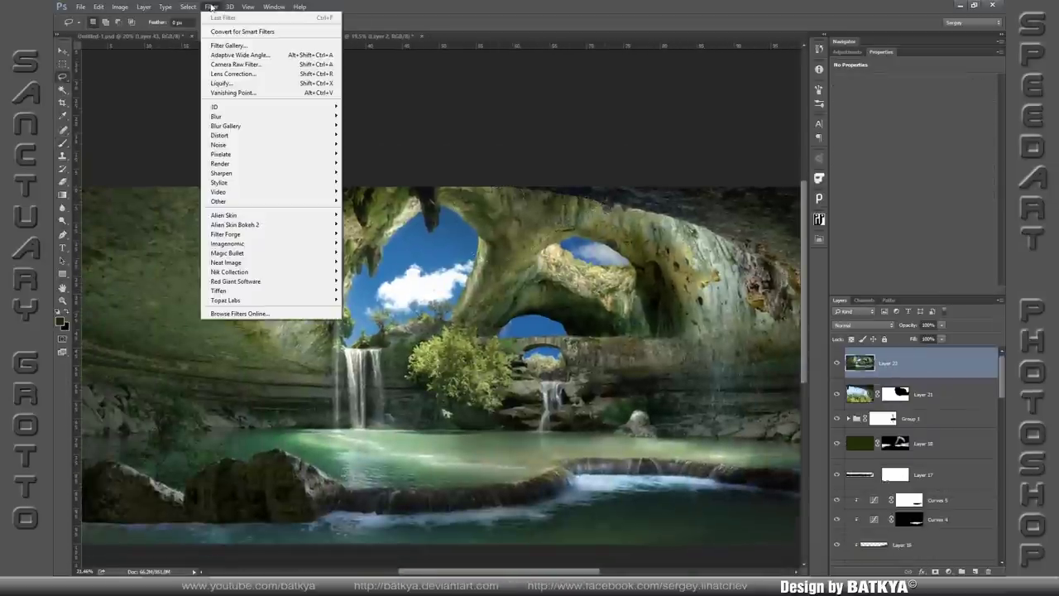
# Apply Low Key 10%, Detail Extractor 17% and Cross Balance 'Tungsten To Daylight (1)' in Color Efex Pro 4.
pyautogui.click(414, 274)
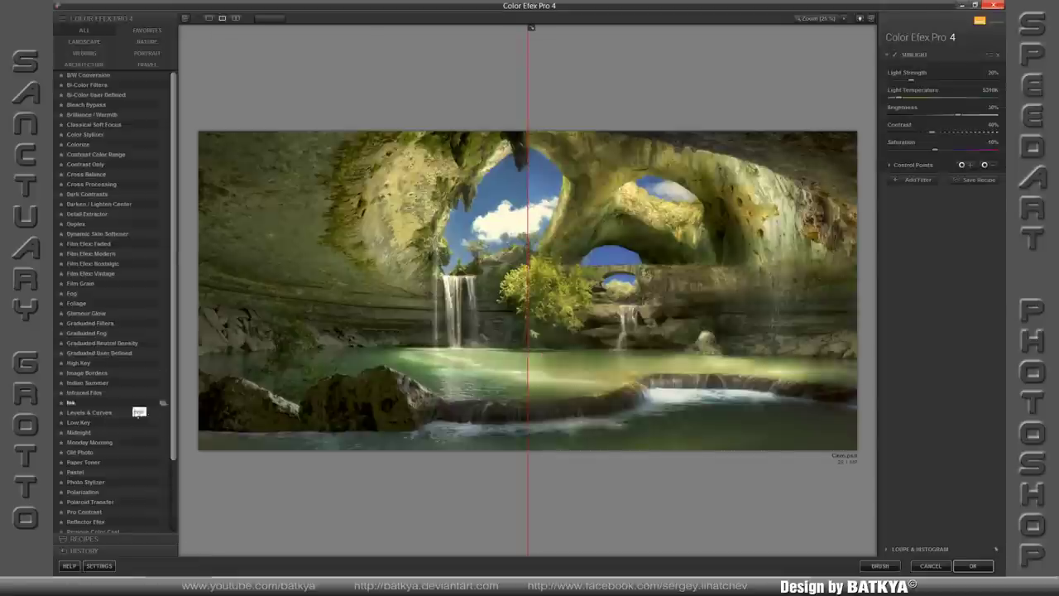
pyautogui.moveTo(923, 101); pyautogui.dragTo(902, 101)
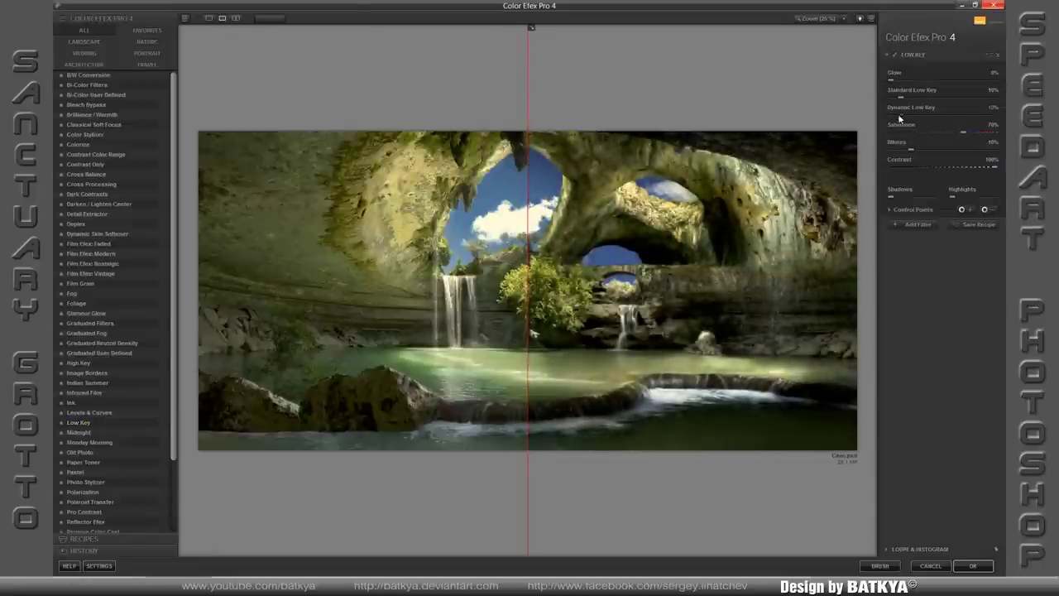
pyautogui.click(87, 213)
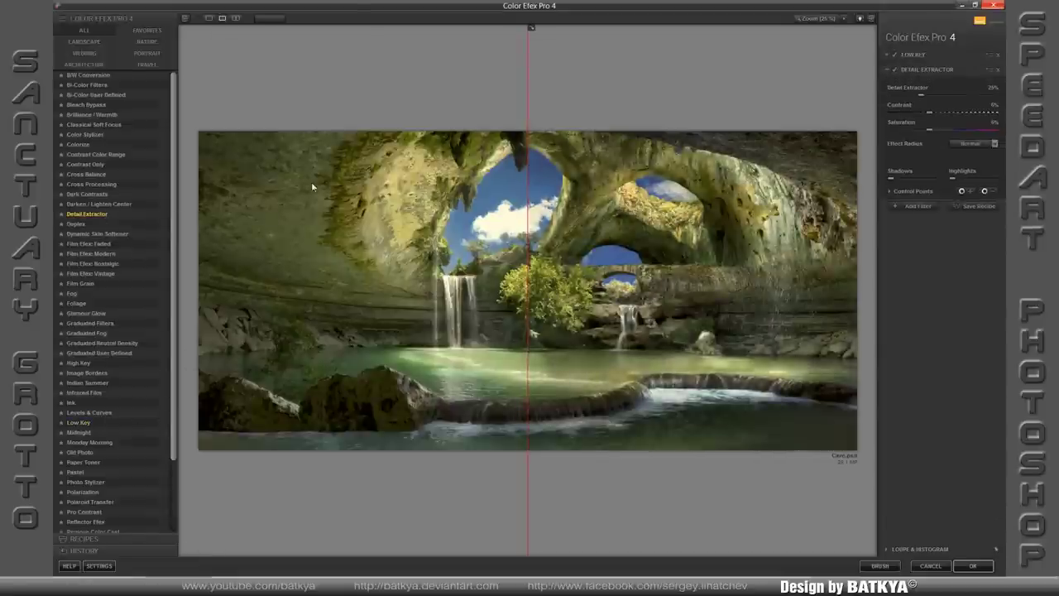
pyautogui.moveTo(917, 95); pyautogui.dragTo(910, 95)
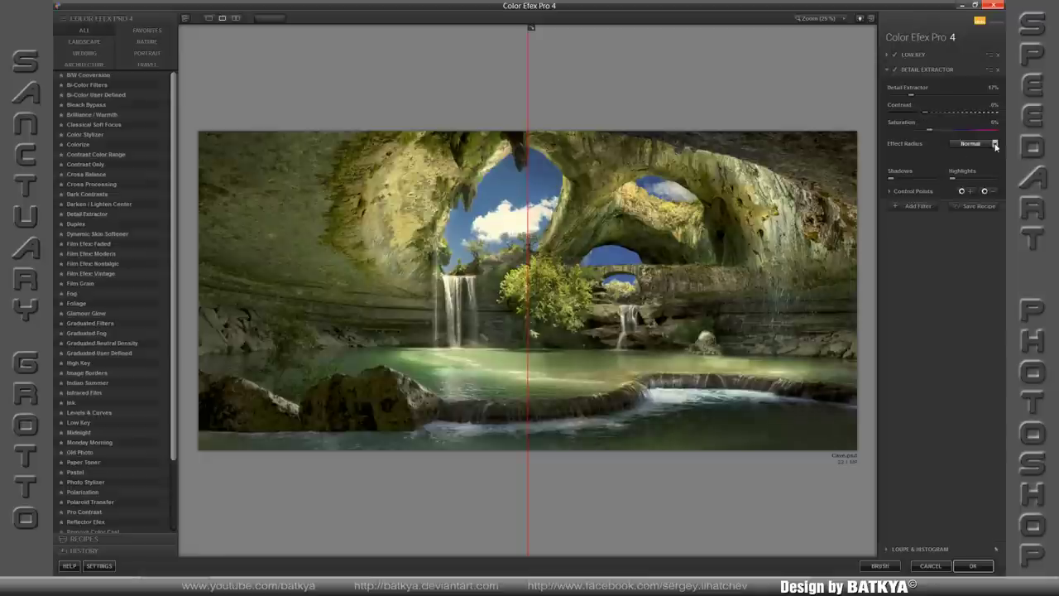
pyautogui.click(911, 205)
pyautogui.click(86, 173)
pyautogui.click(943, 106)
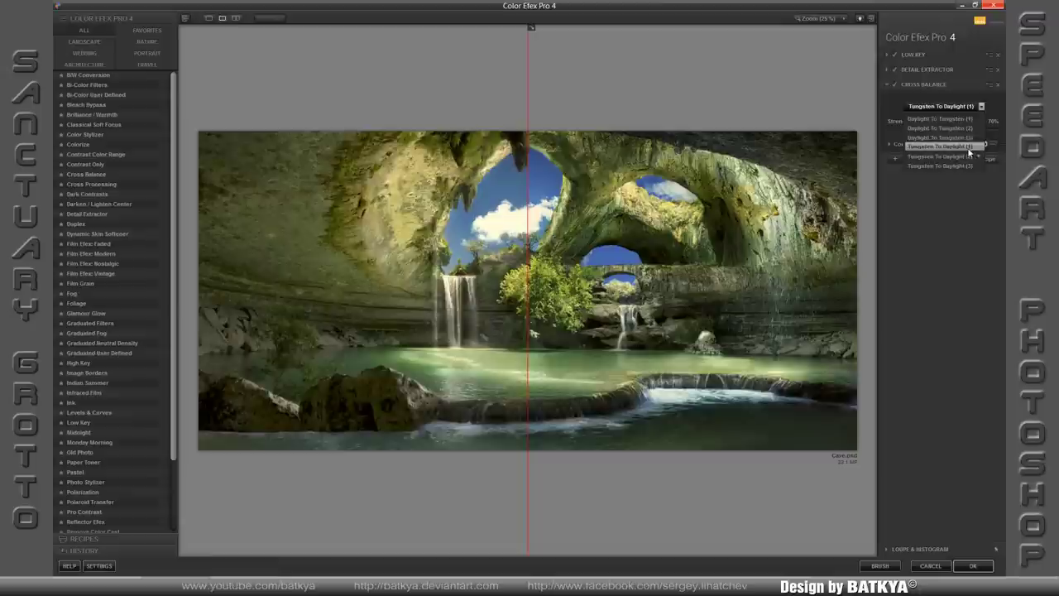
pyautogui.click(962, 142)
pyautogui.press('Return')
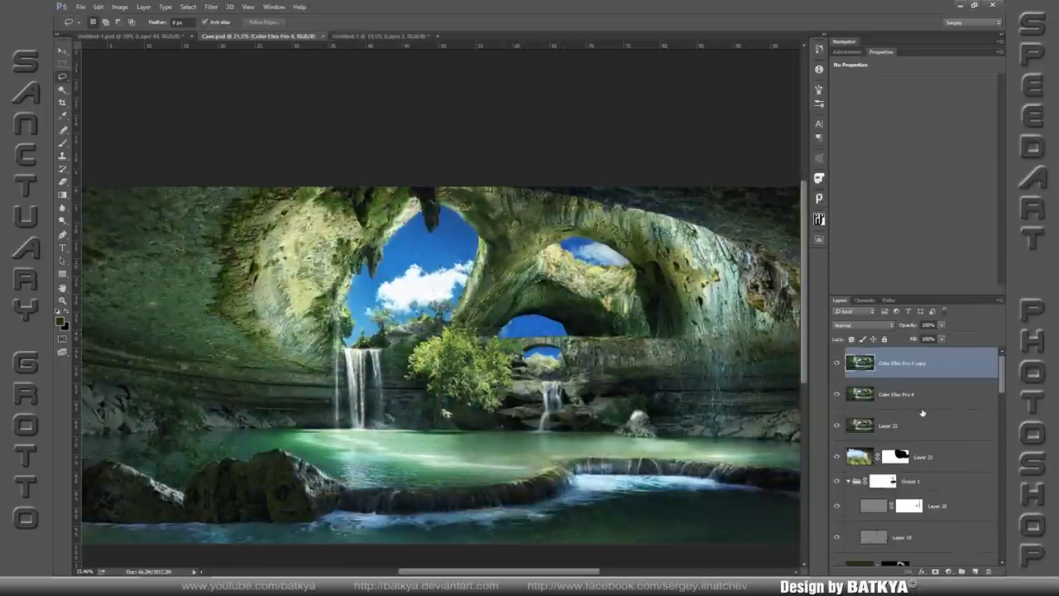
# Add a warm, glowing Sunshine effect in Perfect Photo Suite.
pyautogui.press('Return')
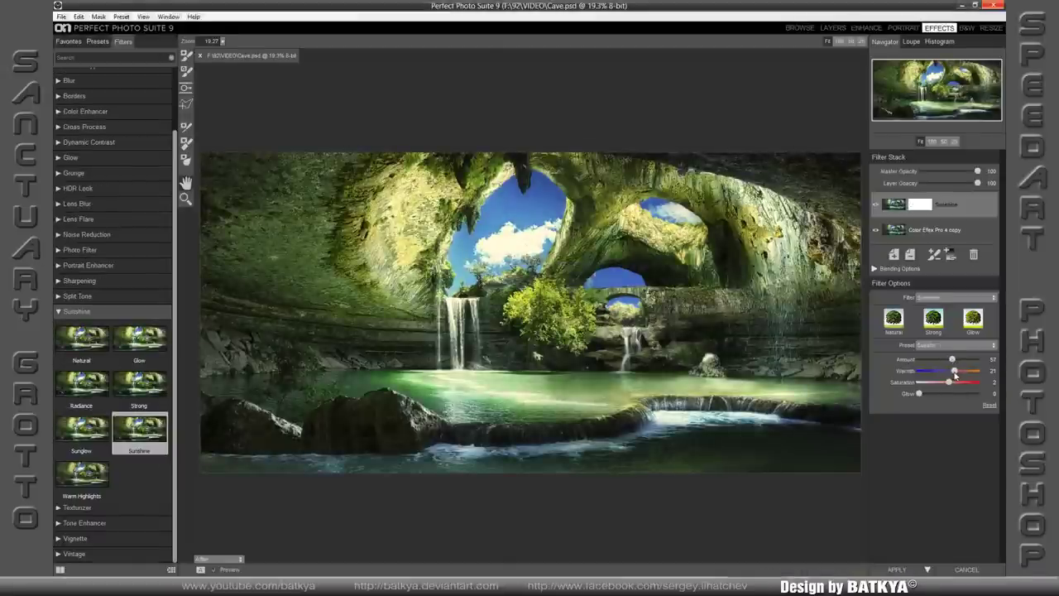
pyautogui.moveTo(948, 371)
pyautogui.mouseDown()
pyautogui.moveTo(957, 371)
pyautogui.moveTo(927, 394)
pyautogui.mouseUp()
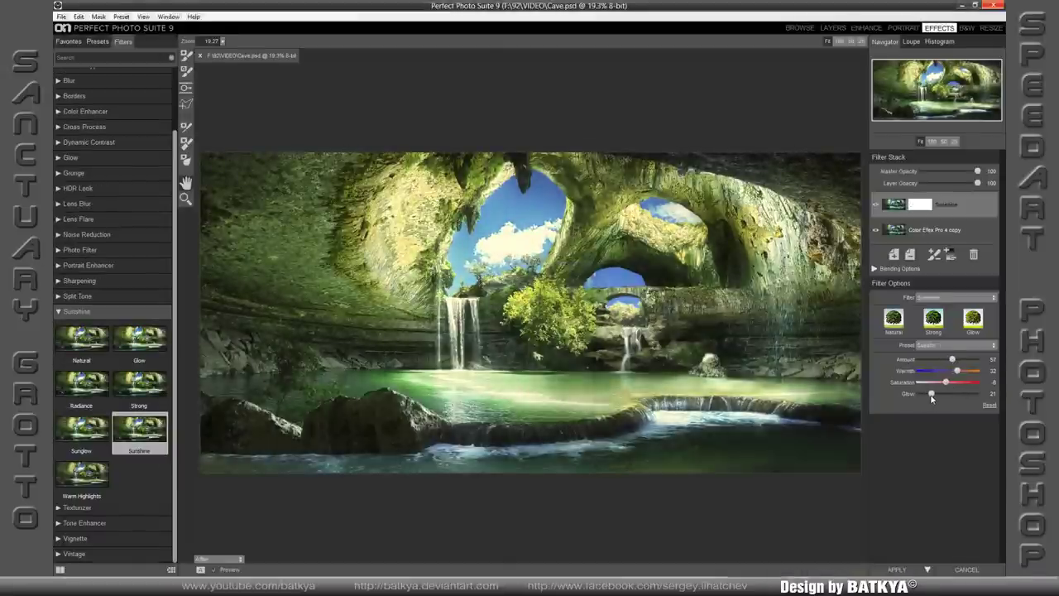
pyautogui.click(897, 569)
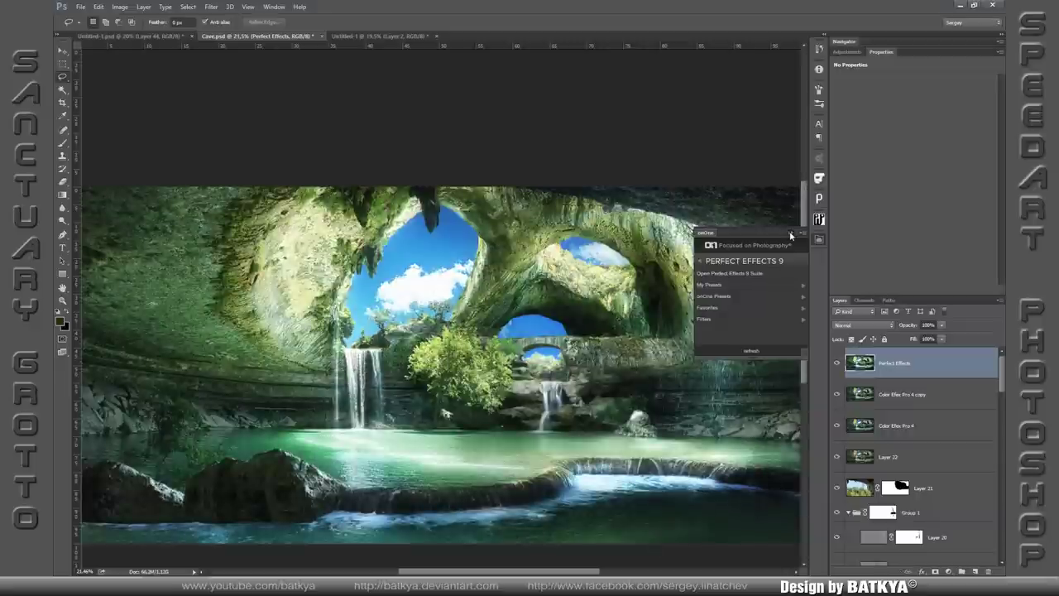
# Apply the Warm look with Magic Bullet PhotoLooks.
pyautogui.click(211, 6)
pyautogui.click(360, 249)
pyautogui.click(355, 501)
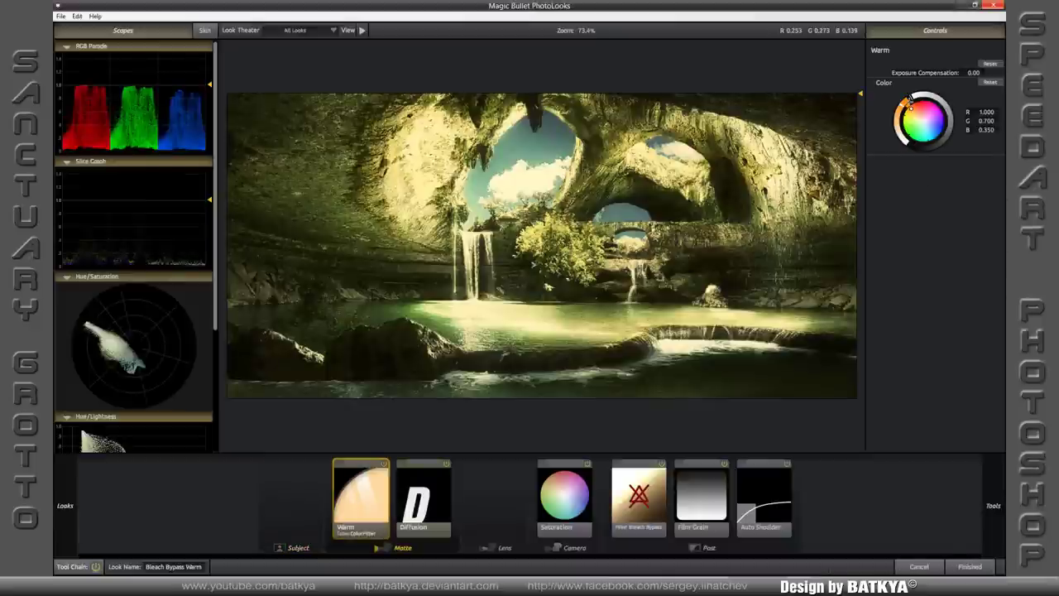
pyautogui.click(970, 566)
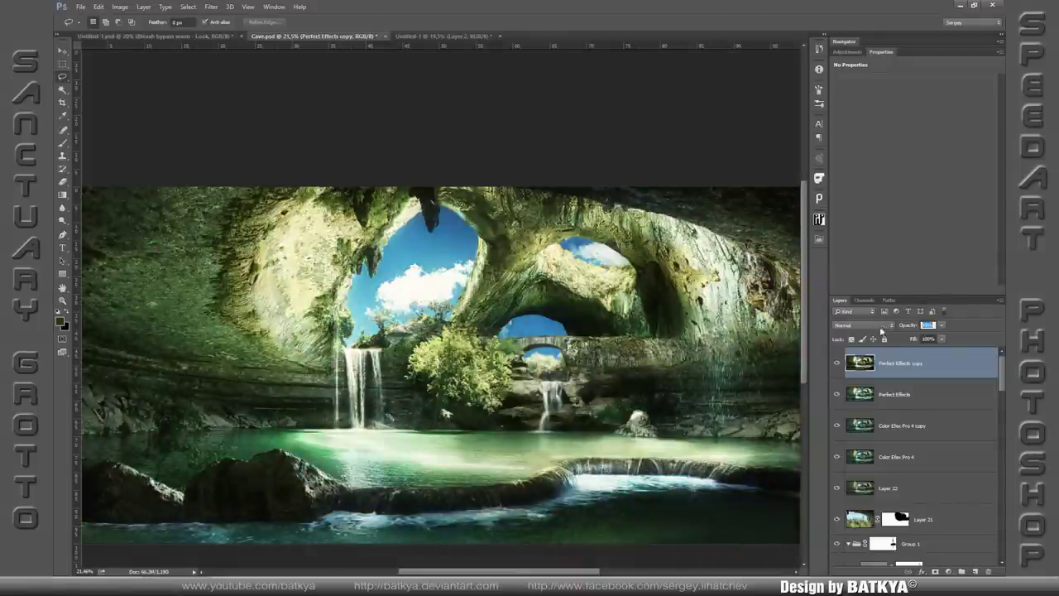
# Fade the effects layer to 39%, delete the Color Efex Pro 4 copy, and mask out the lower water.
pyautogui.write('39')
pyautogui.click(902, 425)
pyautogui.press('Delete')
pyautogui.click(902, 363)
pyautogui.click(935, 571)
pyautogui.press('b')
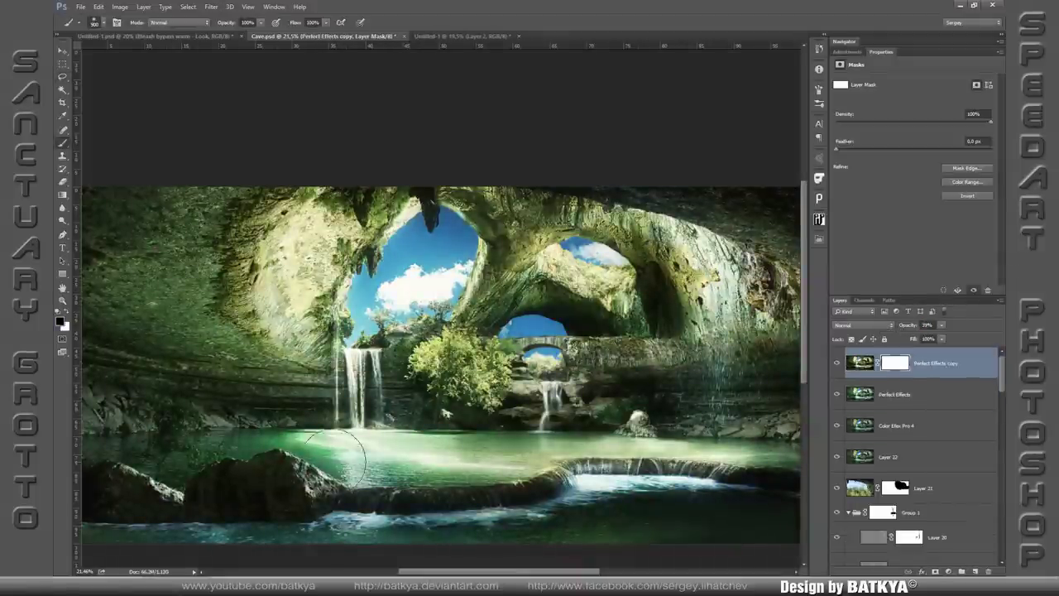
pyautogui.moveTo(339, 459); pyautogui.dragTo(350, 442)
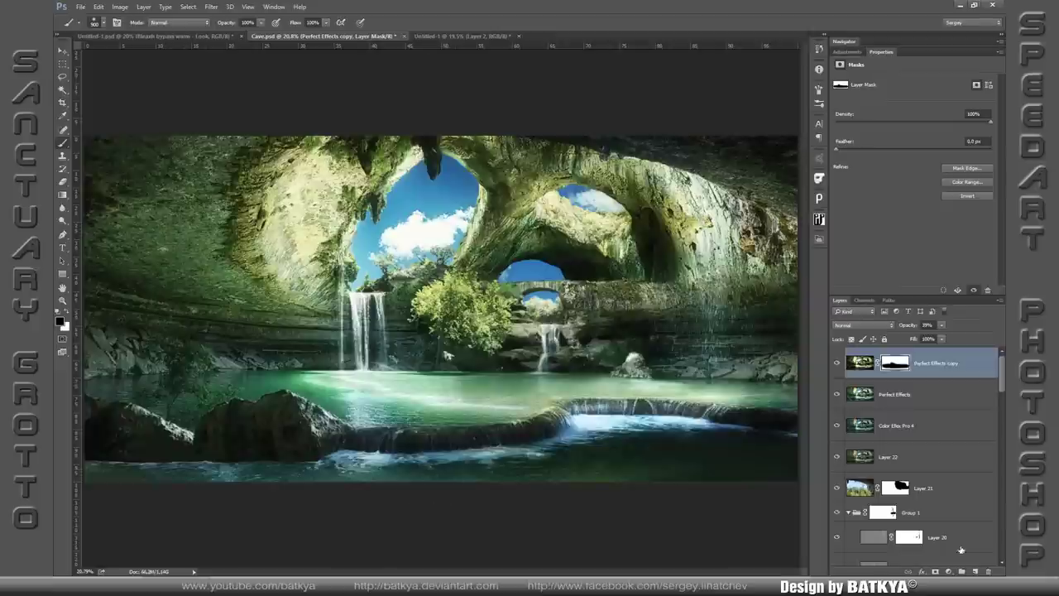
# Add a Curves adjustment layer and adjust its Red channel curve.
pyautogui.click(949, 571)
pyautogui.click(968, 335)
pyautogui.click(908, 94)
pyautogui.click(877, 109)
pyautogui.click(908, 95)
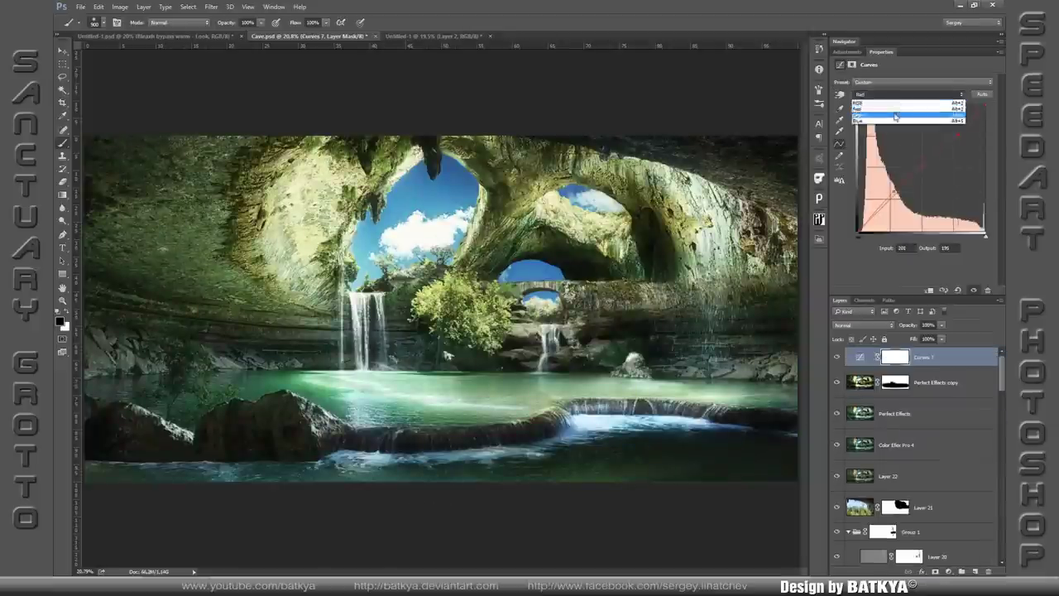
pyautogui.click(894, 114)
# Add a Screen-blended Layer 23 at 9% with a black mask, brightening the sky openings.
pyautogui.hotkey('ctrl', 'shift', 'alt', 'n')
pyautogui.hotkey('alt', 'shift', 's')
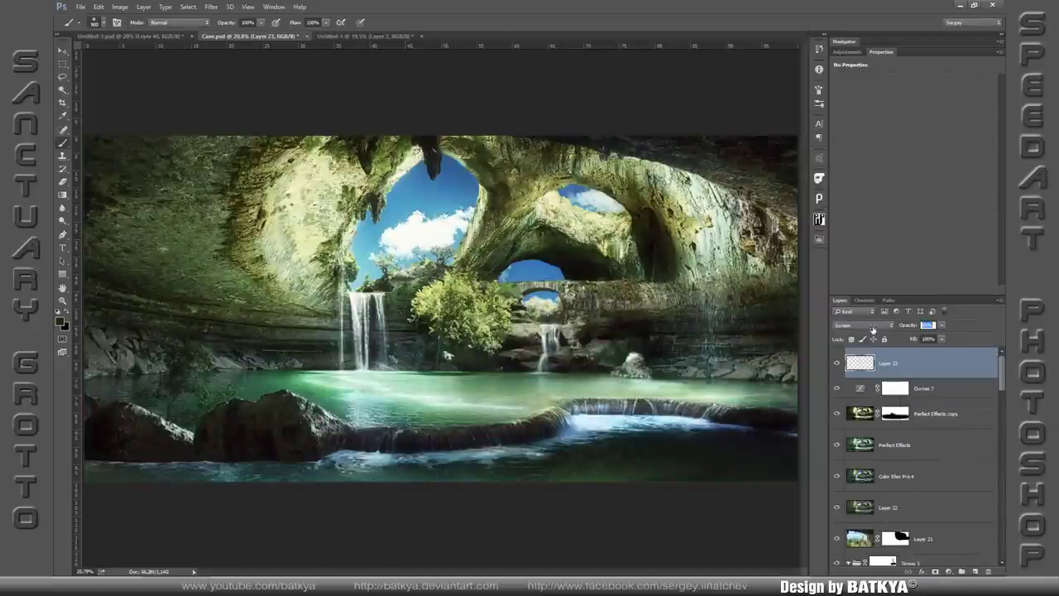
pyautogui.write('9')
pyautogui.keyDown('alt'); pyautogui.click(948, 571); pyautogui.keyUp('alt')
pyautogui.press('x')
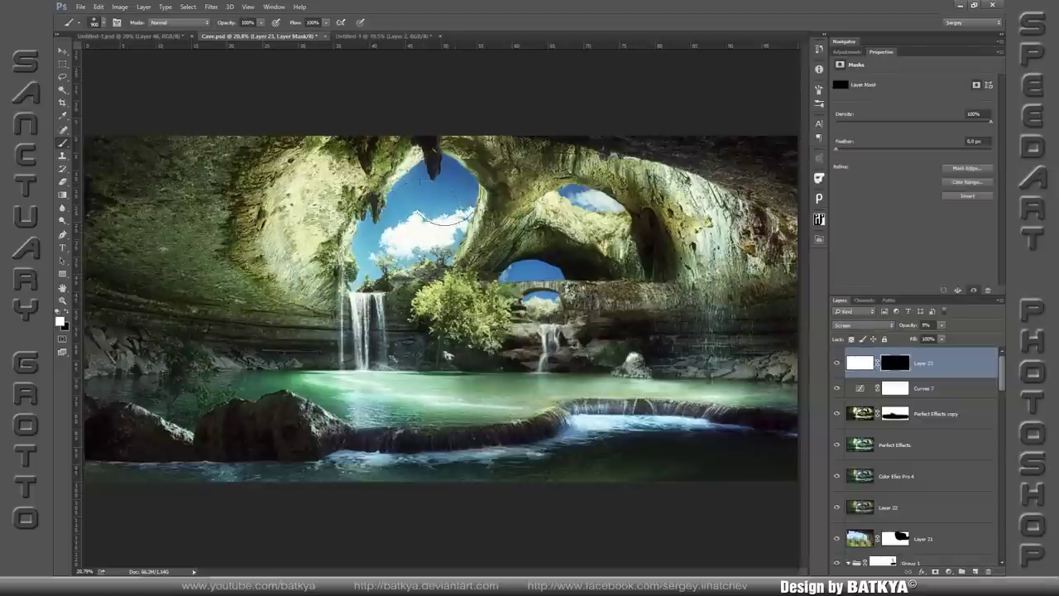
pyautogui.moveTo(444, 213); pyautogui.dragTo(629, 248)
# Stamp visible layers into Layer 24 and apply Topaz Adjust 5's Setting Sun preset.
pyautogui.hotkey('ctrl', 'shift', 'alt', 'e')
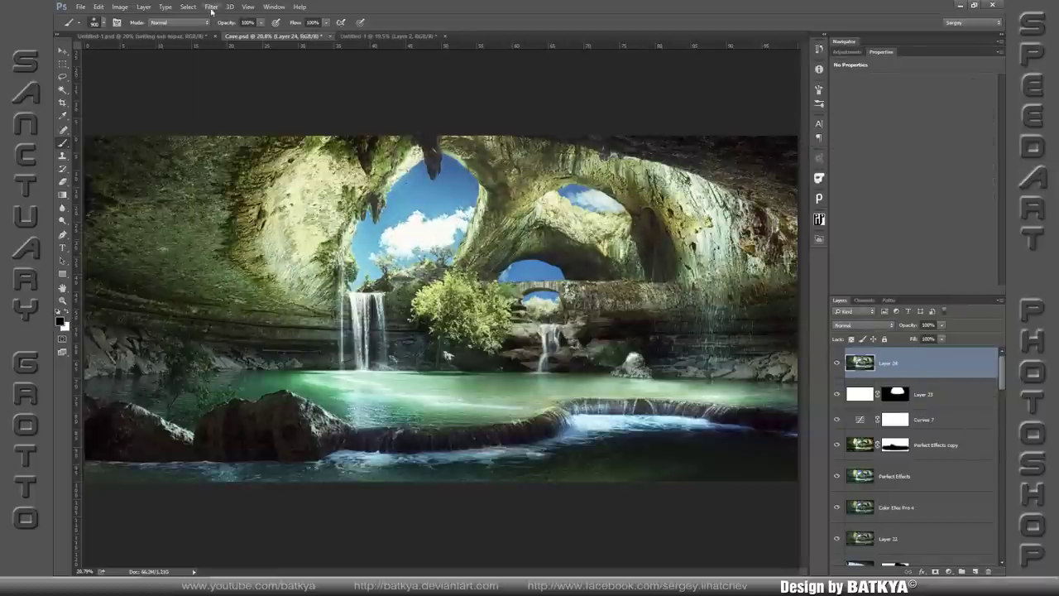
pyautogui.click(211, 6)
pyautogui.click(372, 381)
pyautogui.click(95, 352)
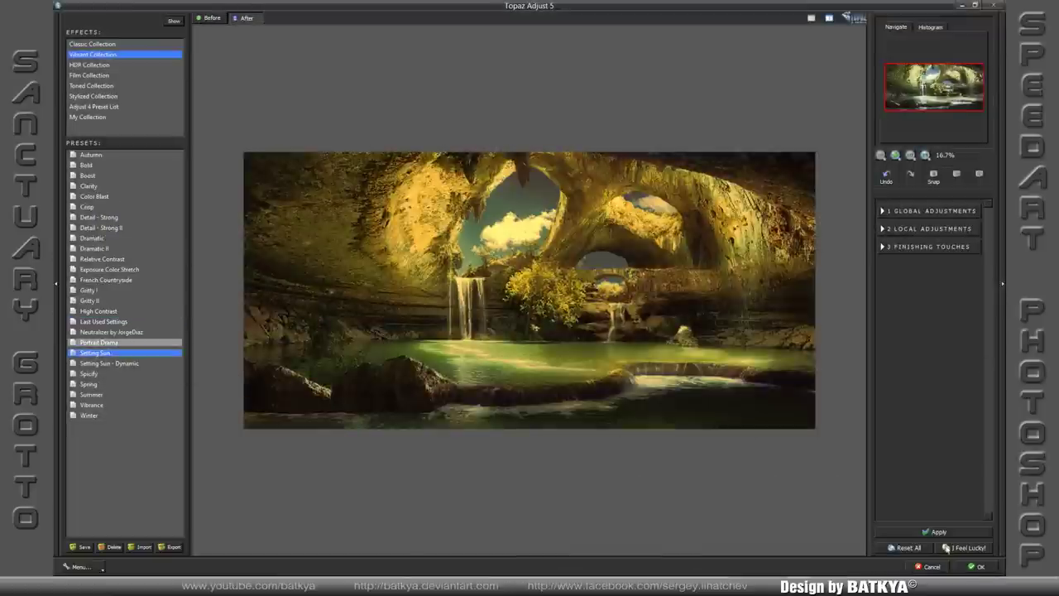
pyautogui.click(977, 567)
# Set Layer 24 to 25% with a black mask, revealing the golden tone in a few areas.
pyautogui.write('39')
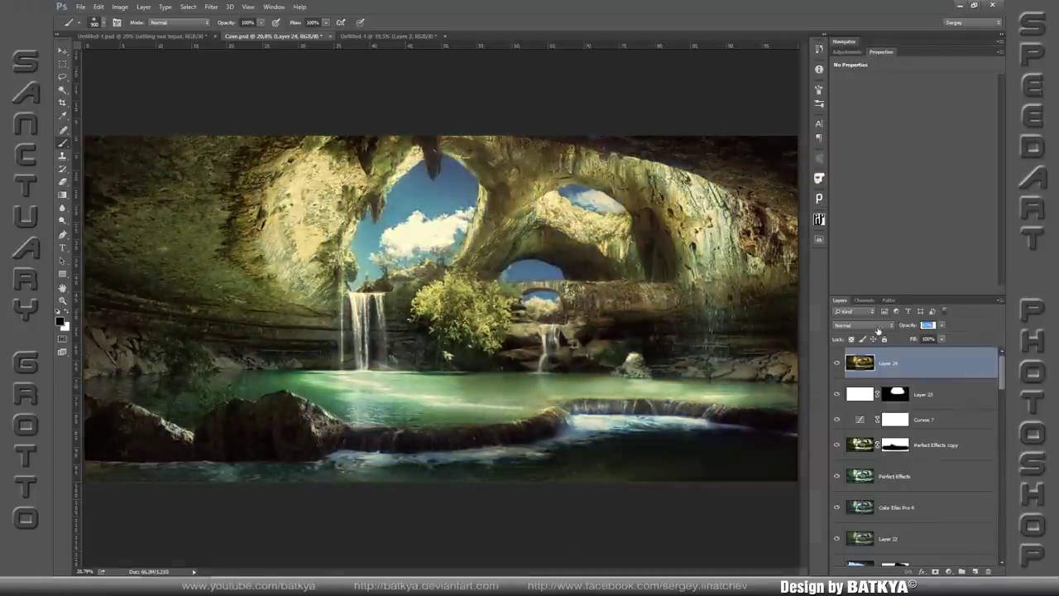
pyautogui.write('25')
pyautogui.keyDown('alt'); pyautogui.click(935, 571); pyautogui.keyUp('alt')
pyautogui.moveTo(414, 207); pyautogui.dragTo(496, 373)
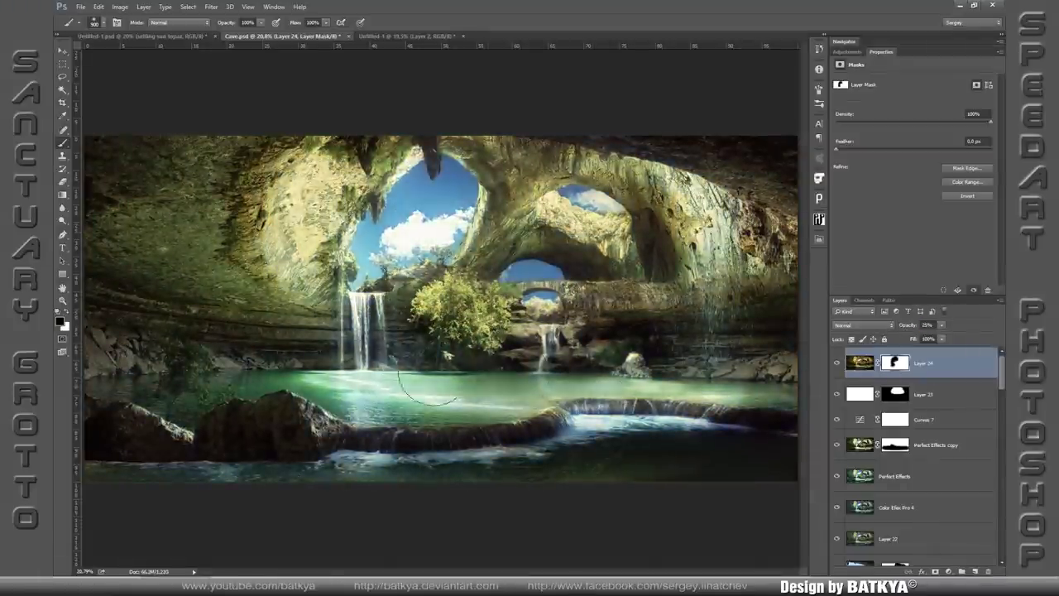
pyautogui.moveTo(580, 215); pyautogui.dragTo(379, 369)
# Select the sky and water by Color Range and add a Color Balance adjustment on highlights.
pyautogui.click(189, 6)
pyautogui.click(224, 100)
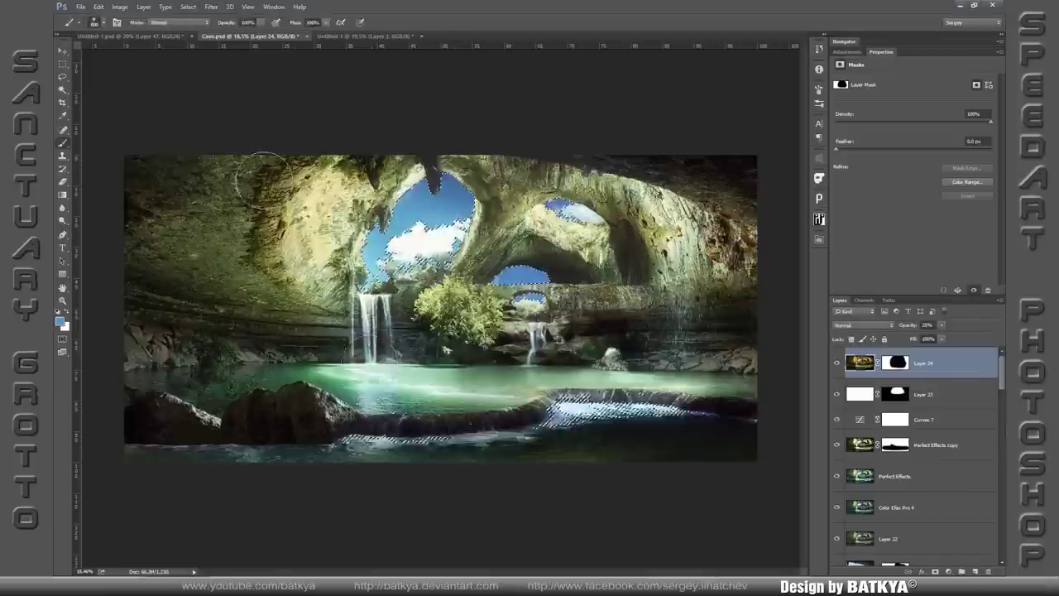
pyautogui.press('Return')
pyautogui.scroll(3, 401, 160)
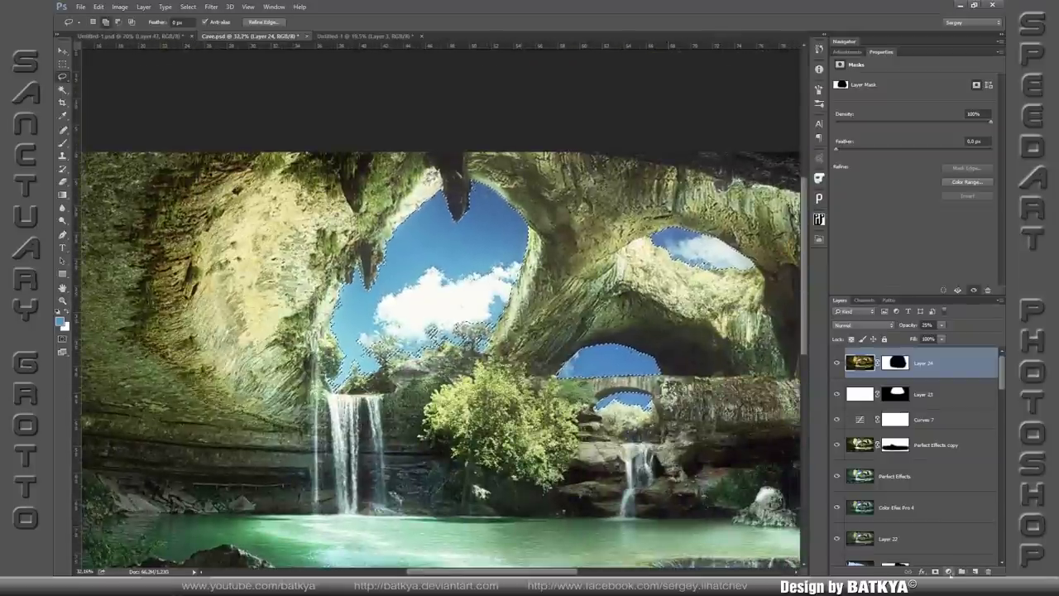
pyautogui.click(949, 573)
pyautogui.click(980, 447)
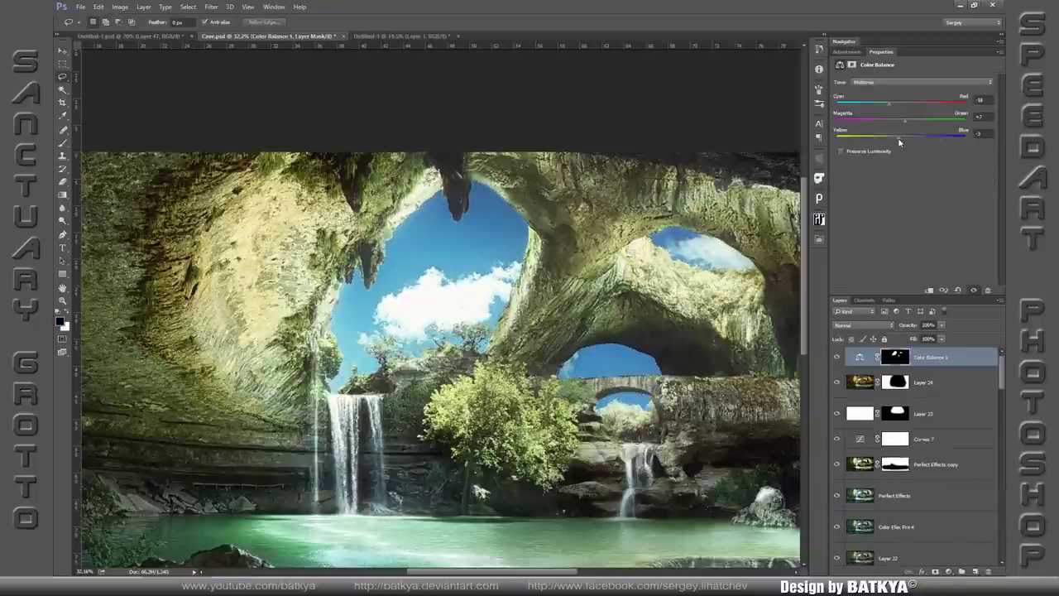
pyautogui.click(902, 82)
pyautogui.click(897, 105)
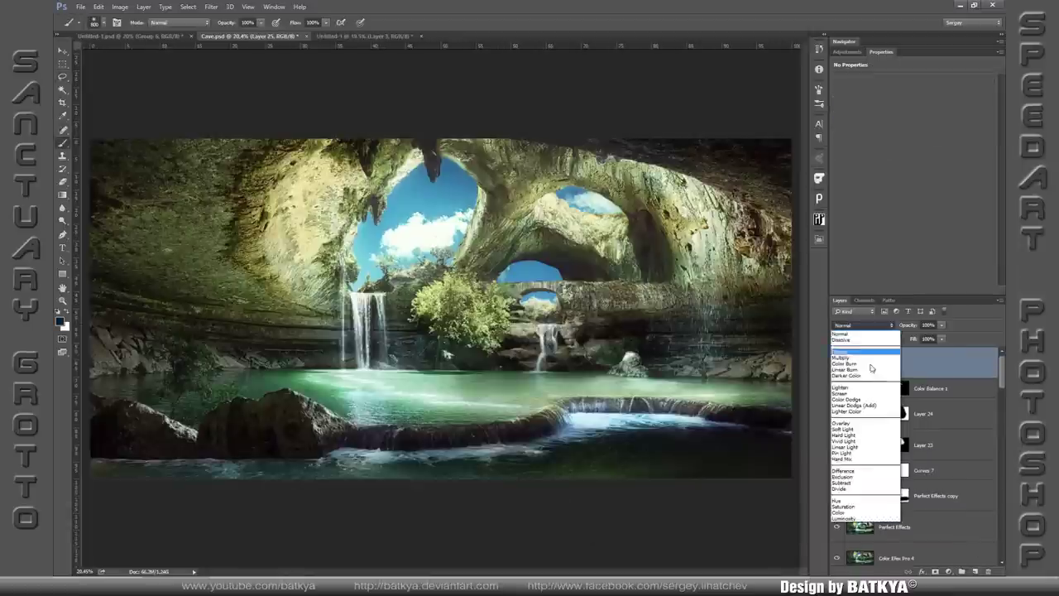
# Darken the image's bottom edge by brushing on a Multiply layer at 53%.
pyautogui.write('53')
pyautogui.moveTo(721, 473); pyautogui.dragTo(83, 473)
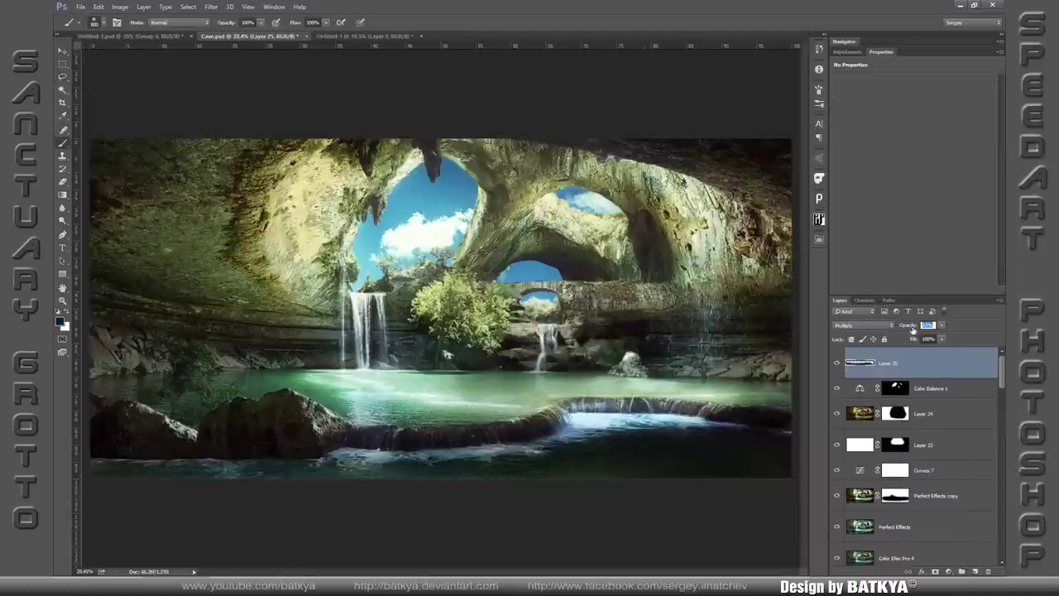
pyautogui.press('[')
pyautogui.press('[')
pyautogui.press('[')
pyautogui.press('3')
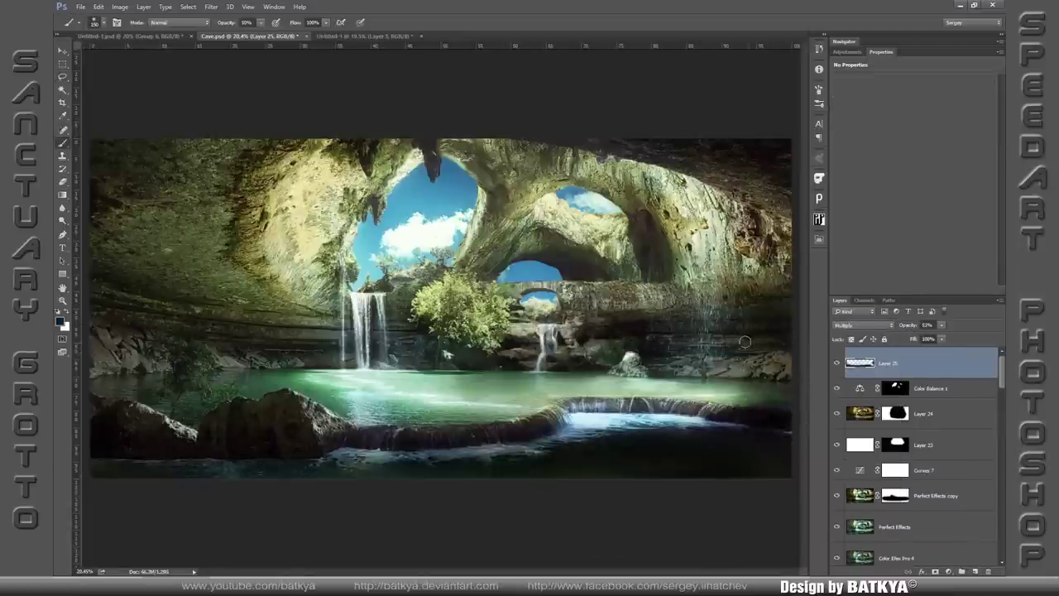
pyautogui.press(']')
pyautogui.press(']')
pyautogui.press(']')
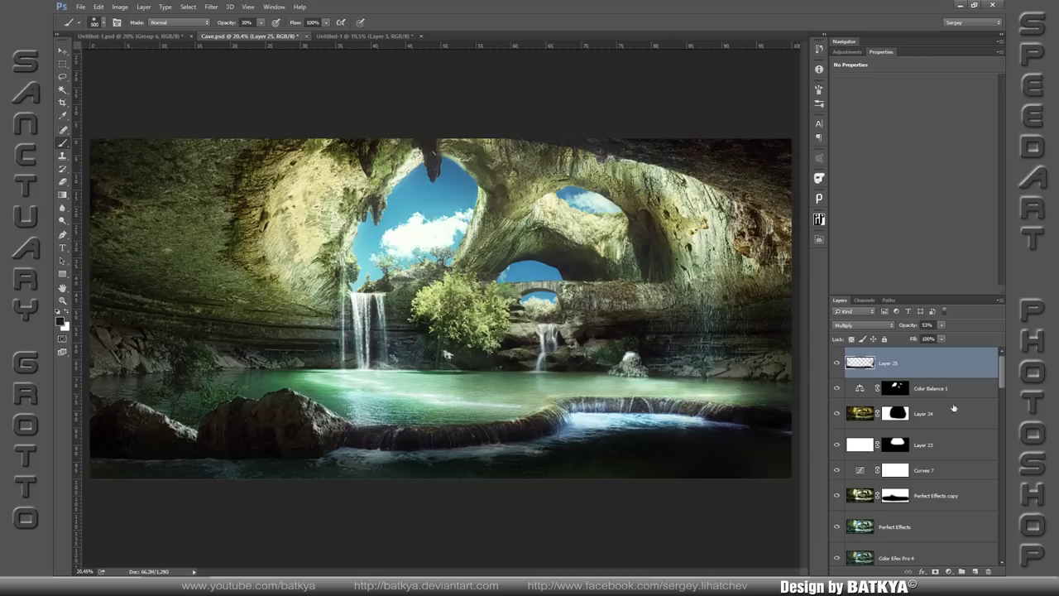